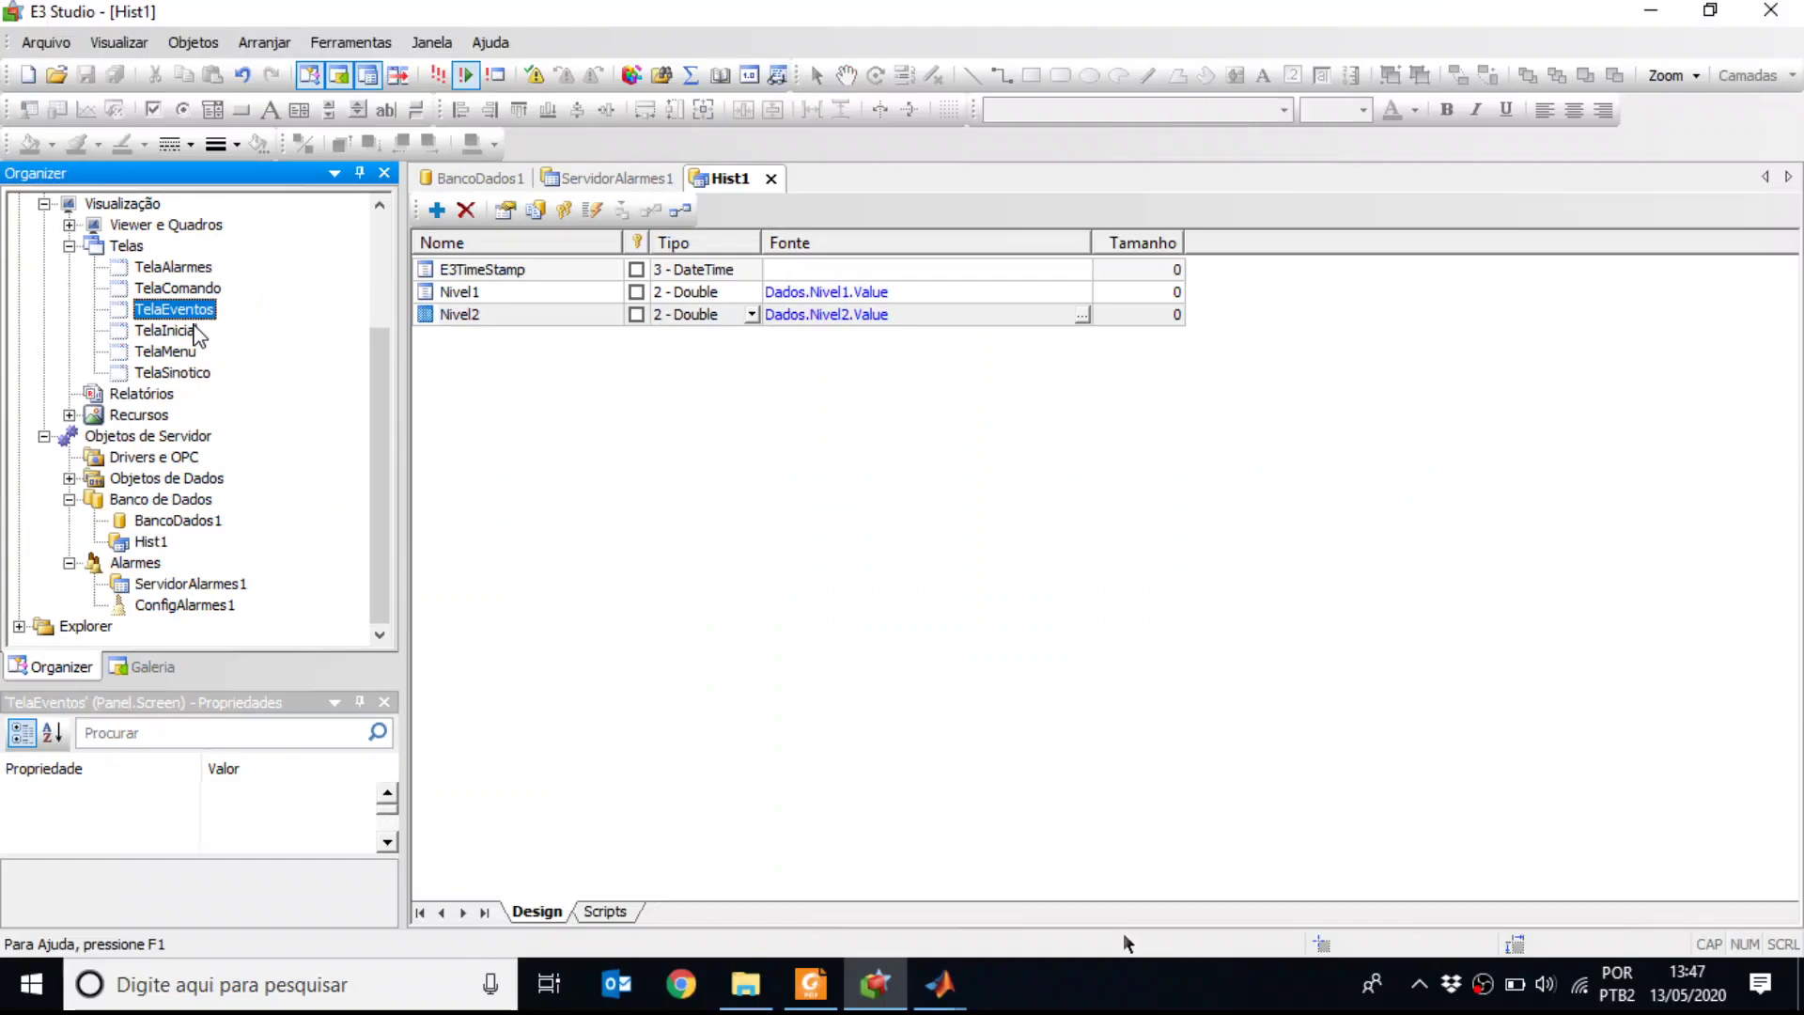
Place an E3Browser about 34581 by 10795 units on the TelaEventos screen, then save the screen
double_click(174, 309)
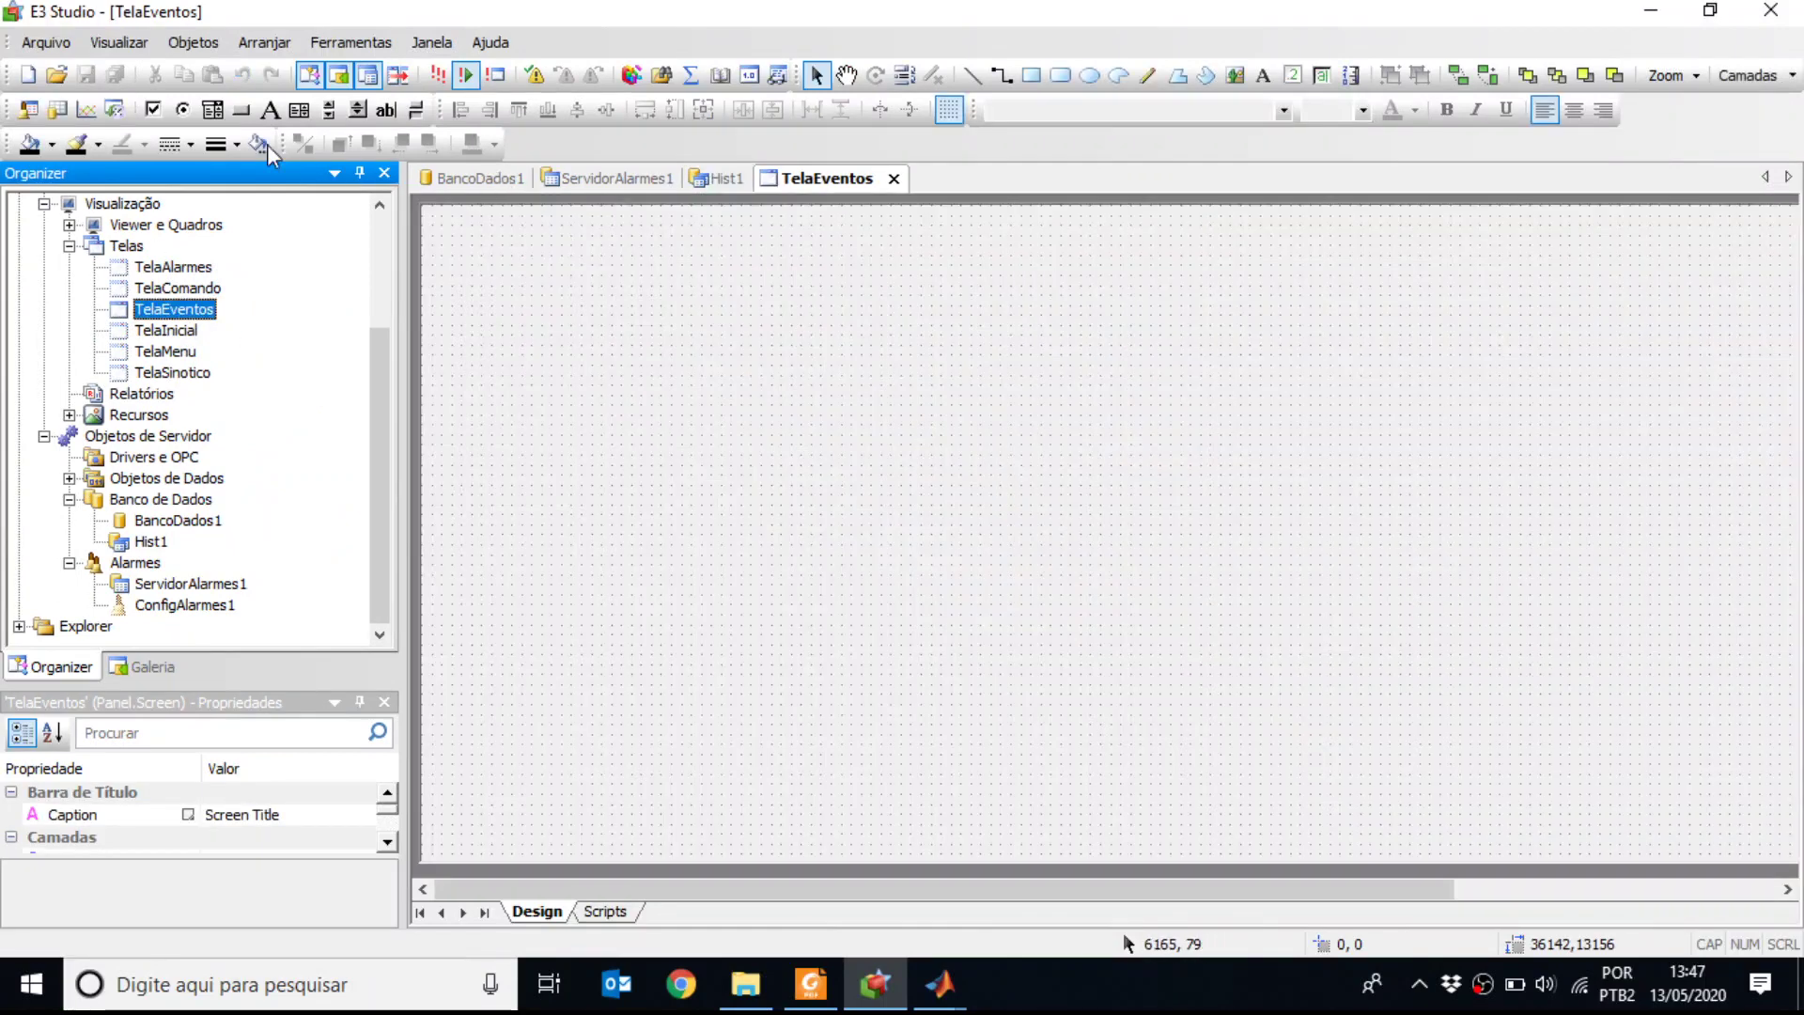
left_click(56, 111)
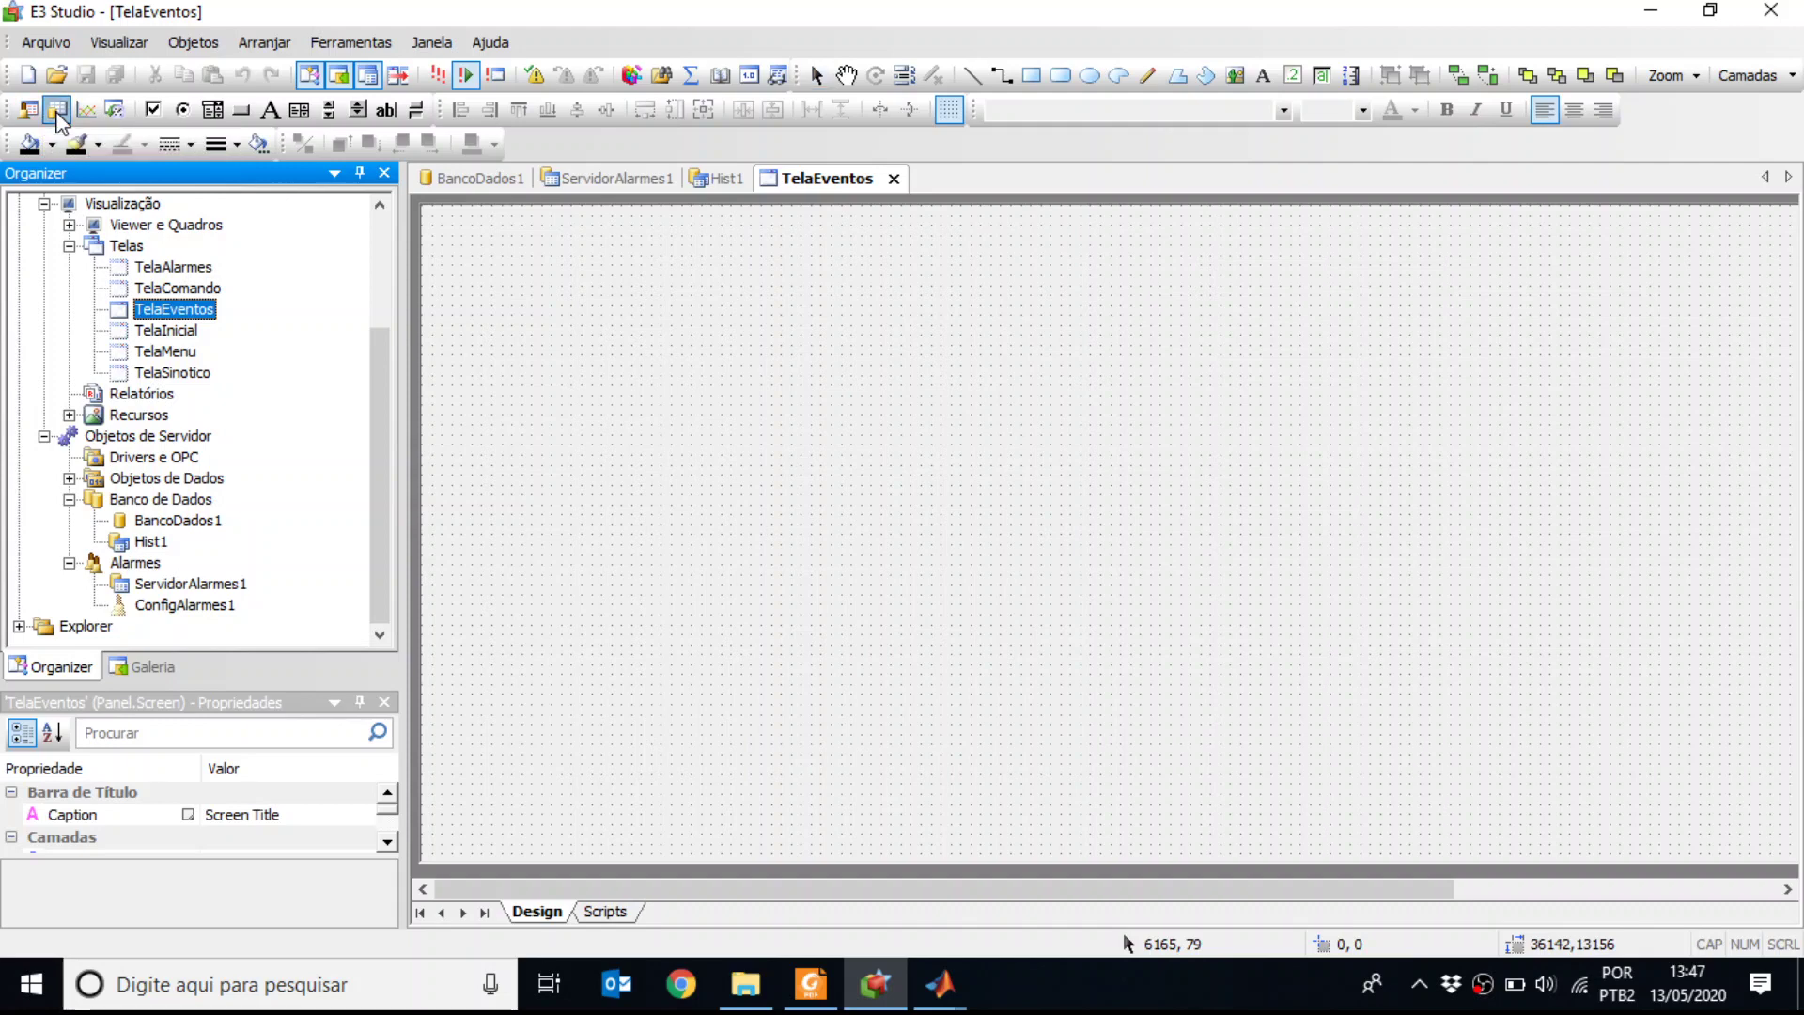
left_click_drag(441, 245, 1790, 782)
left_click_drag(1425, 888, 1749, 889)
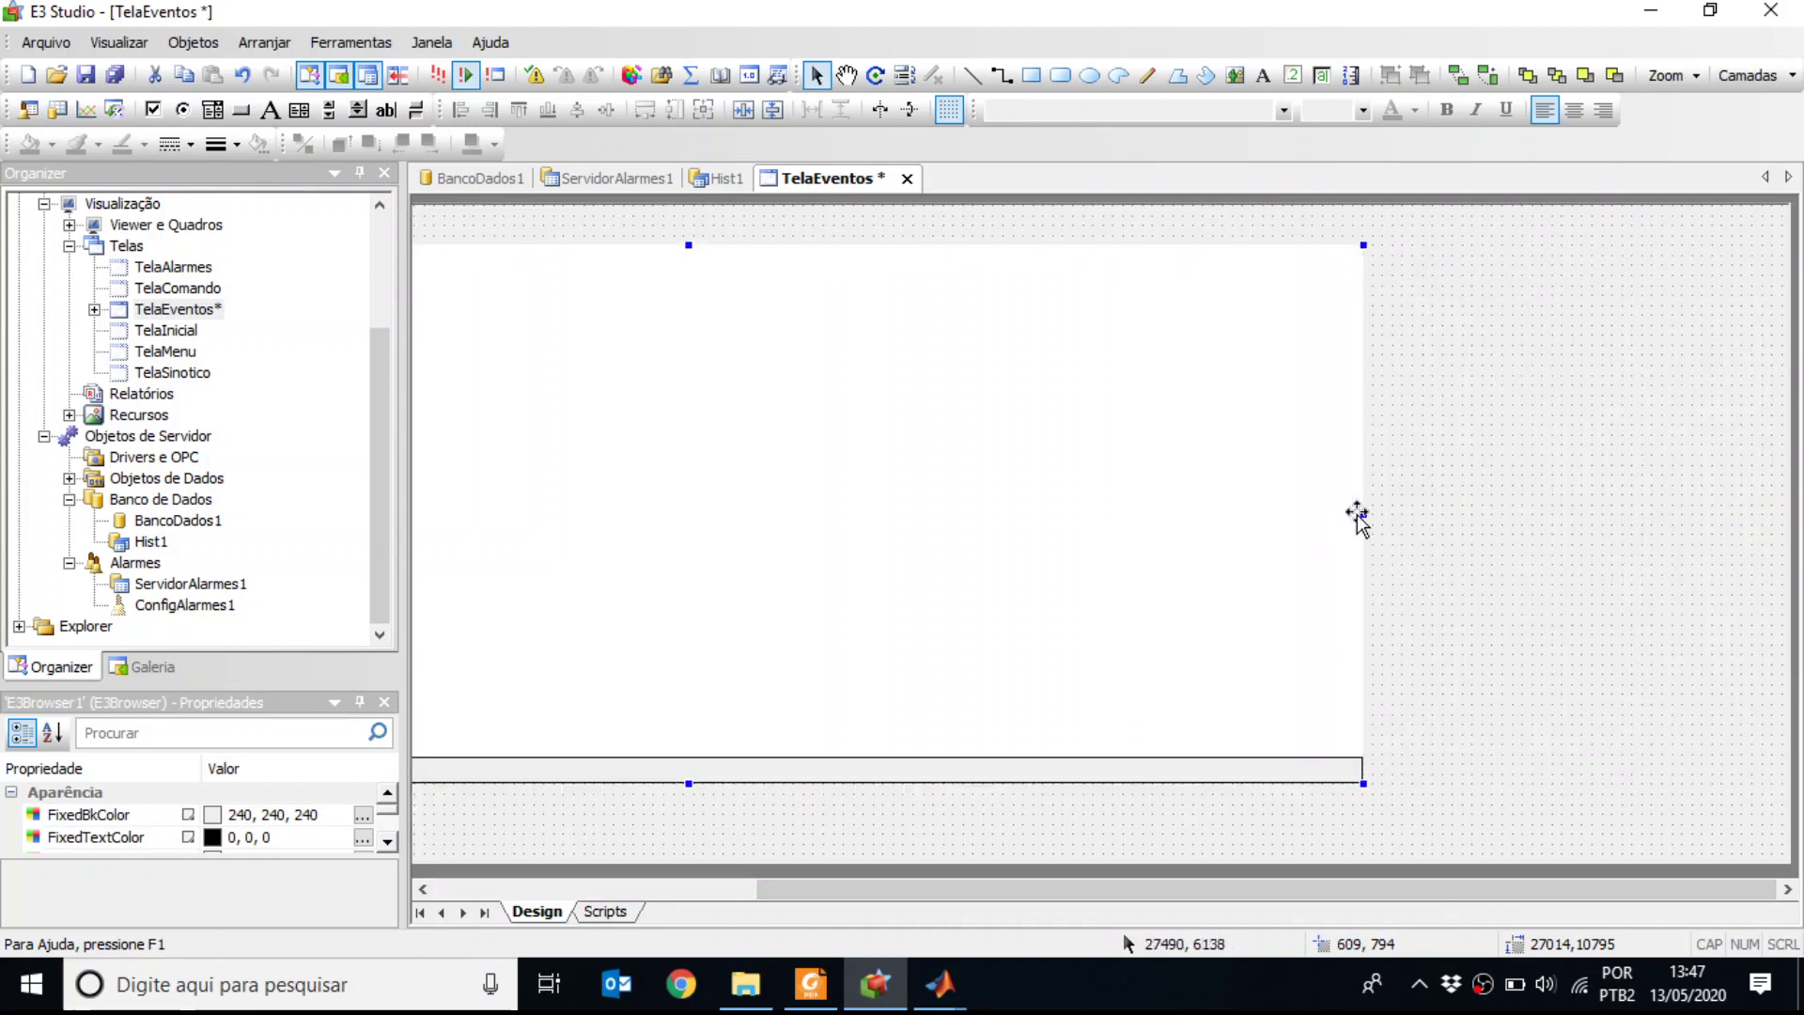
left_click_drag(1358, 517, 1741, 516)
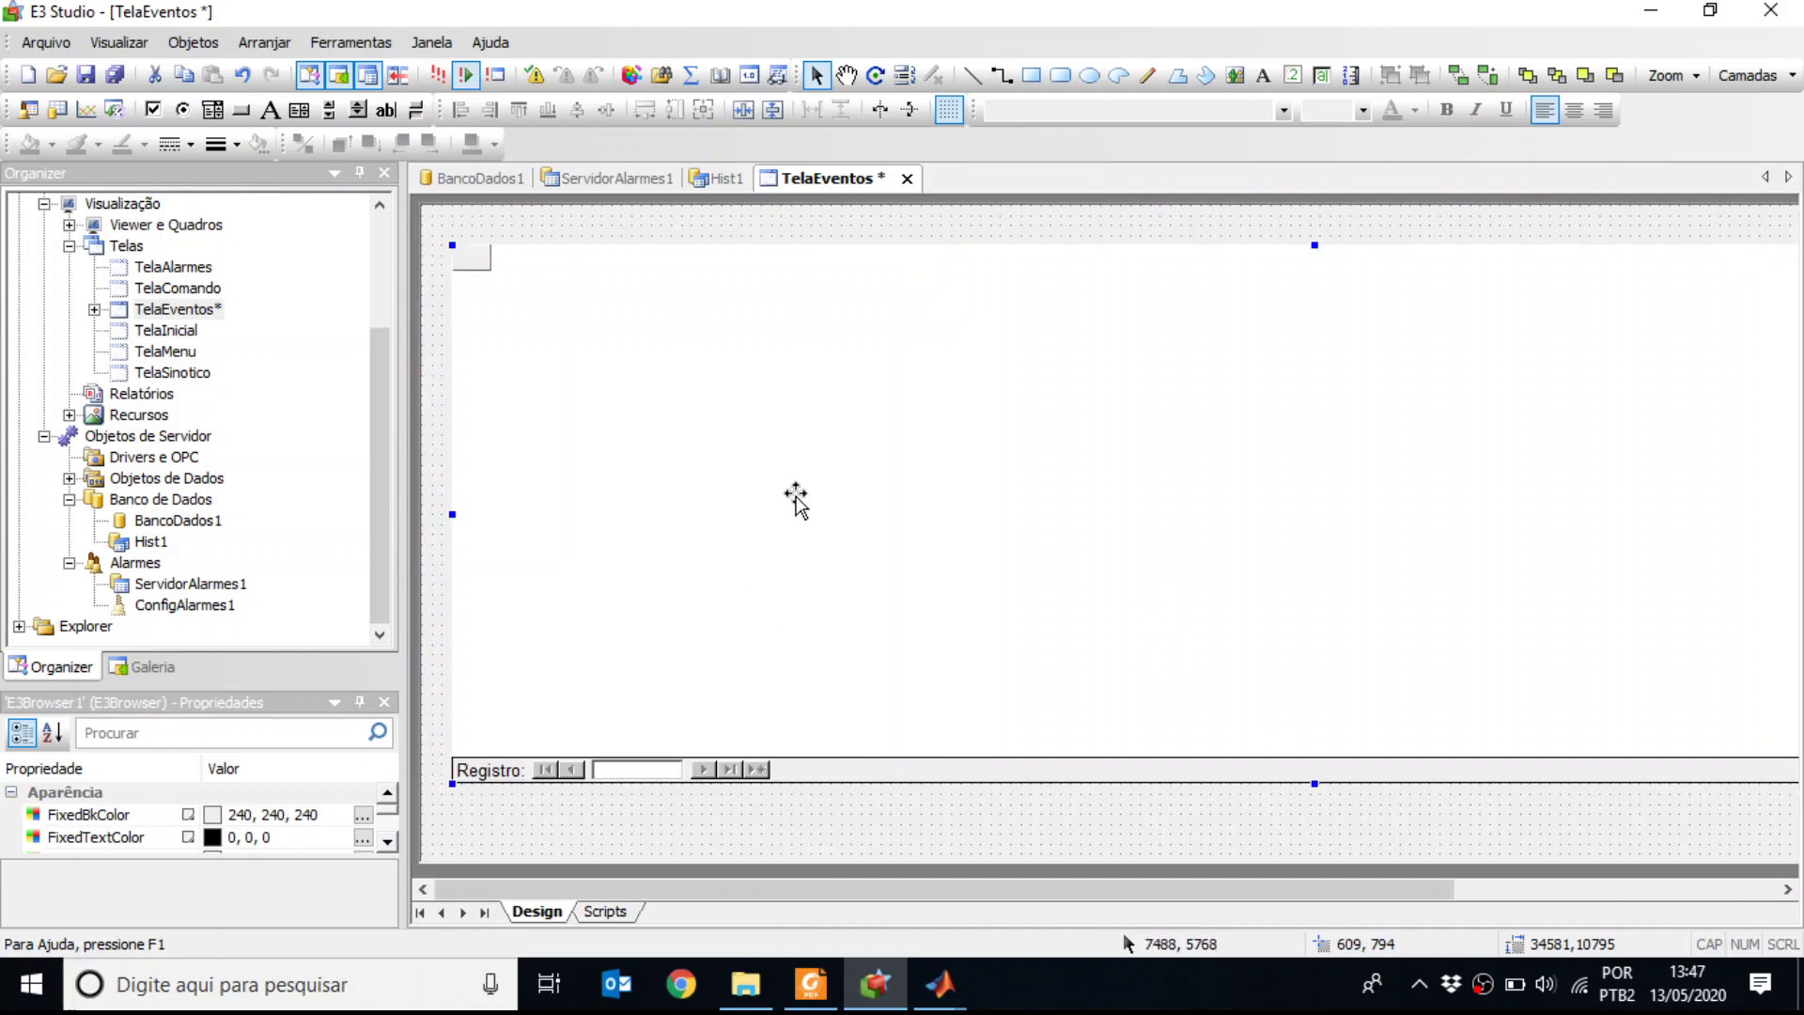
left_click(117, 79)
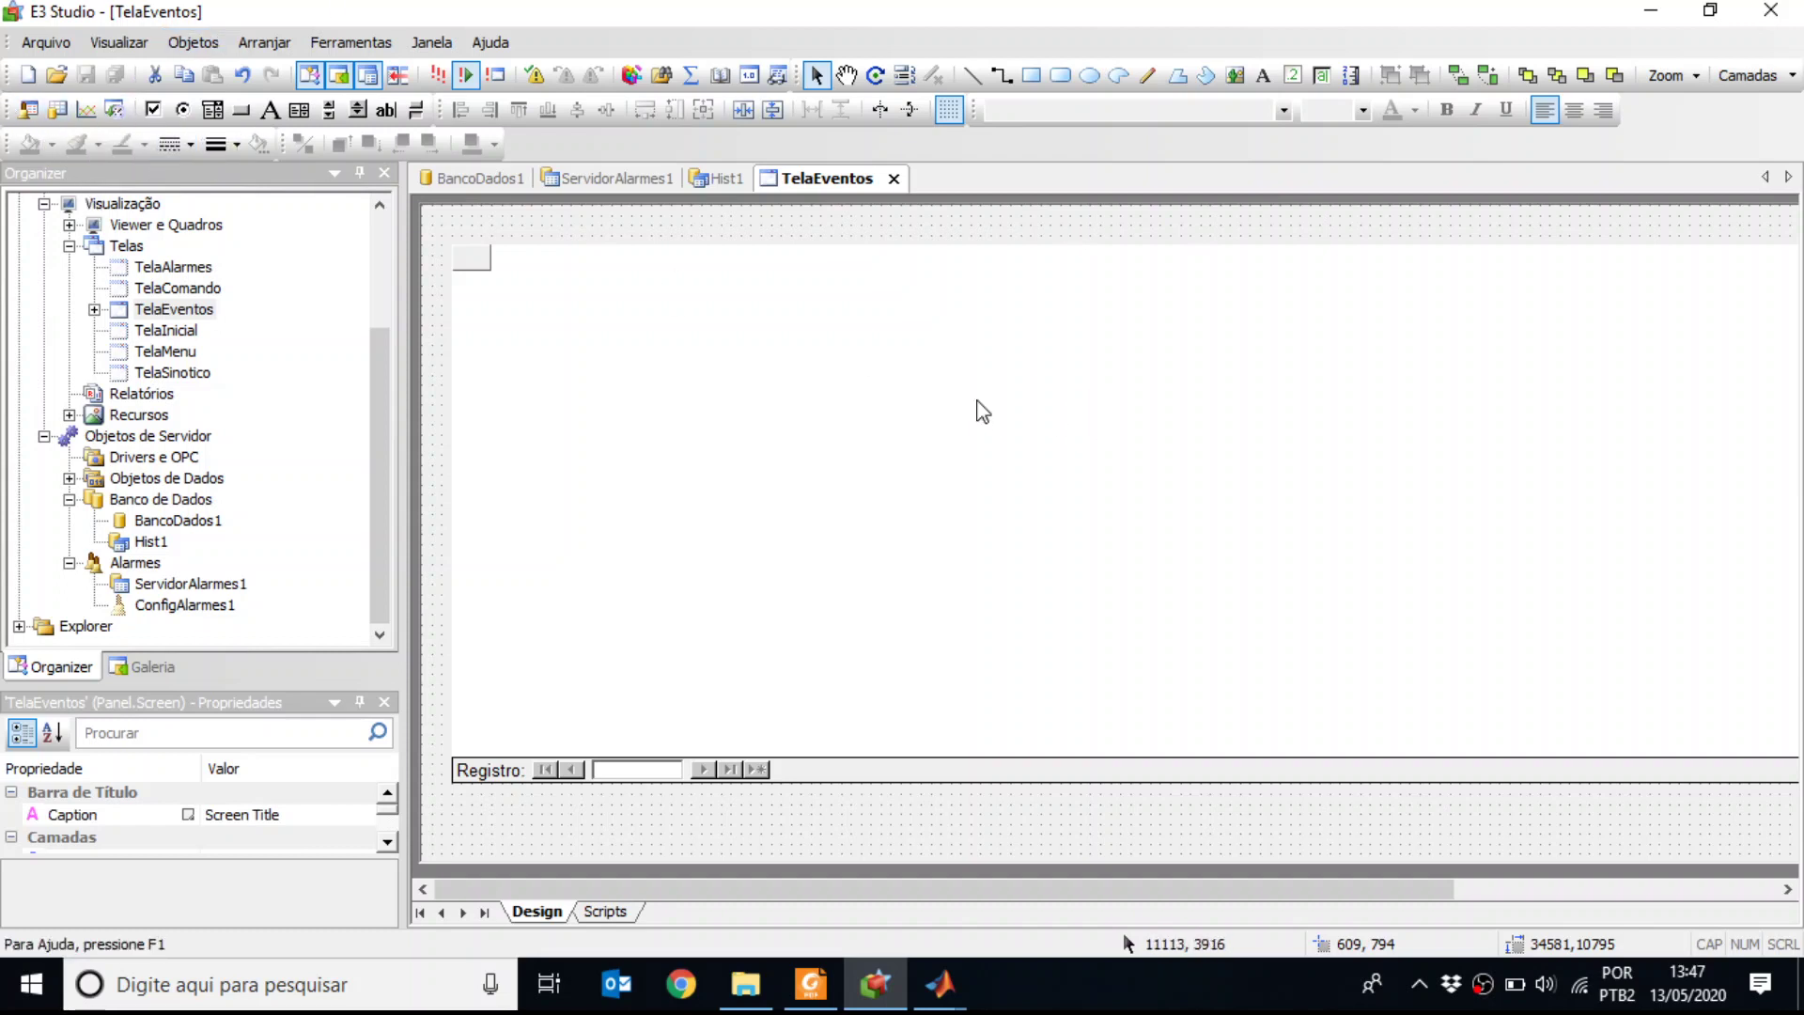
Configure the E3Browser's Consulta1 query to use BancoDados1 as its database server
right_click(978, 407)
left_click(1096, 929)
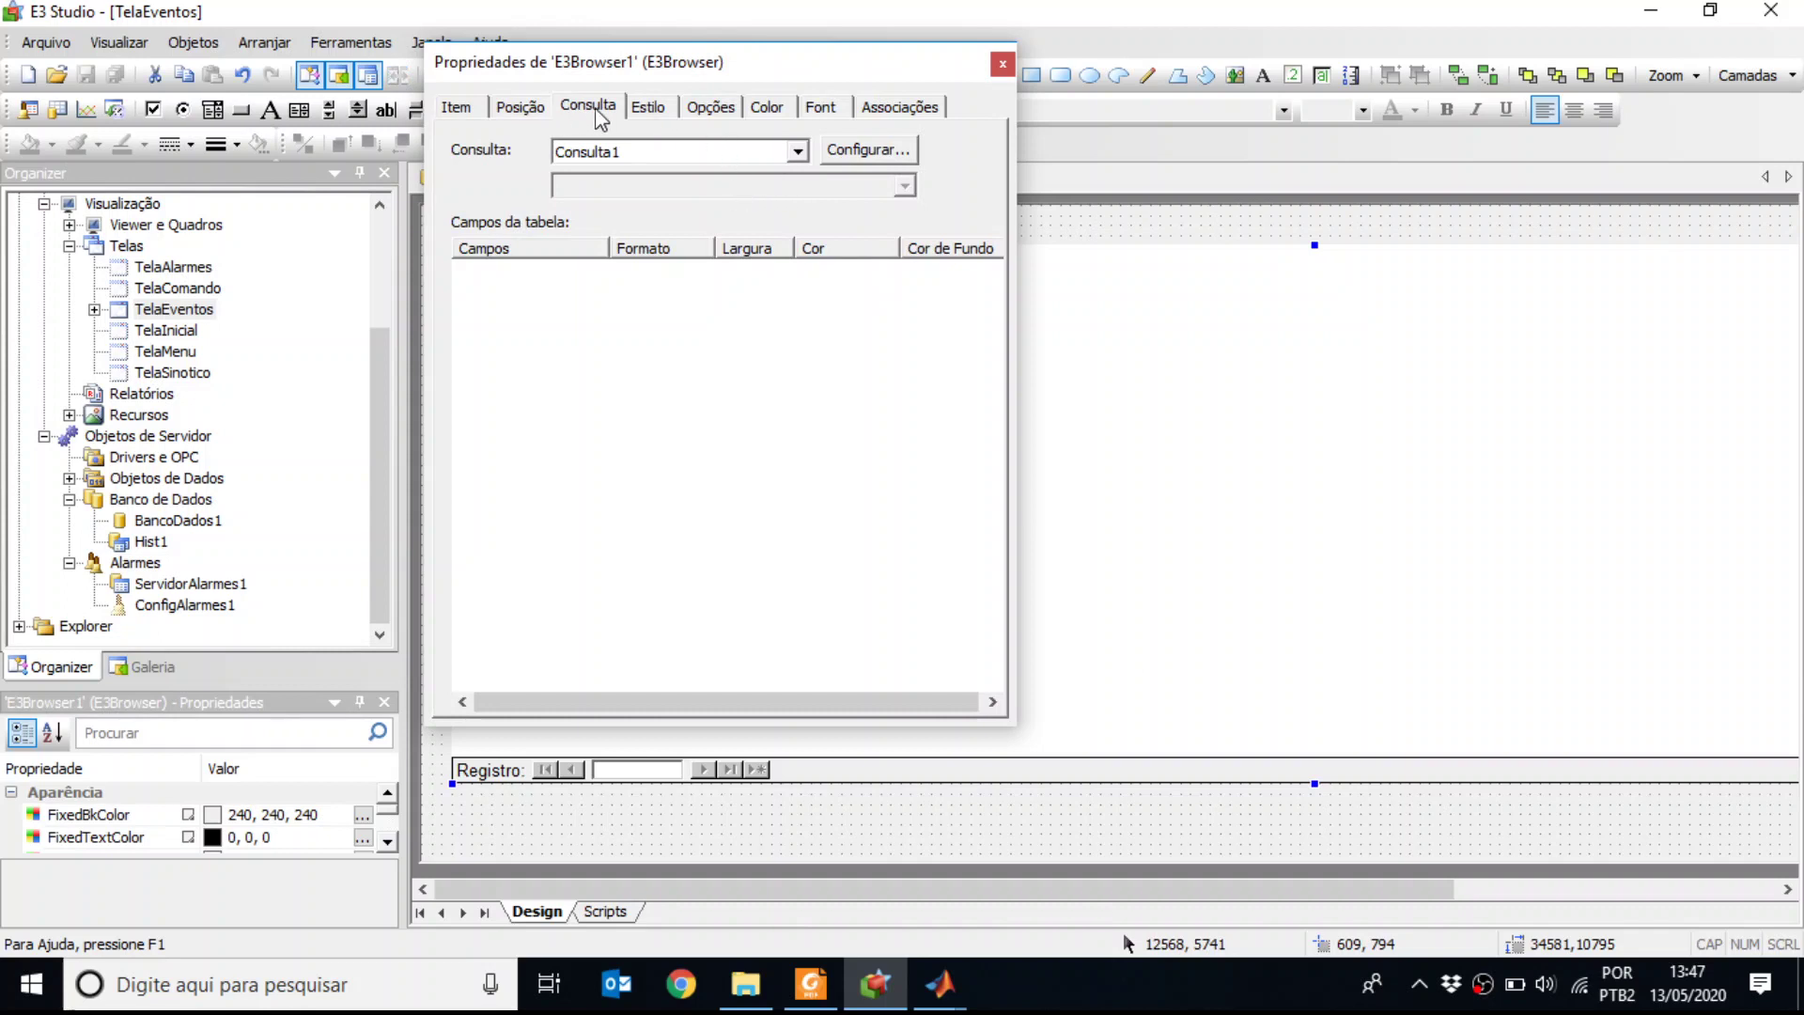
left_click(860, 160)
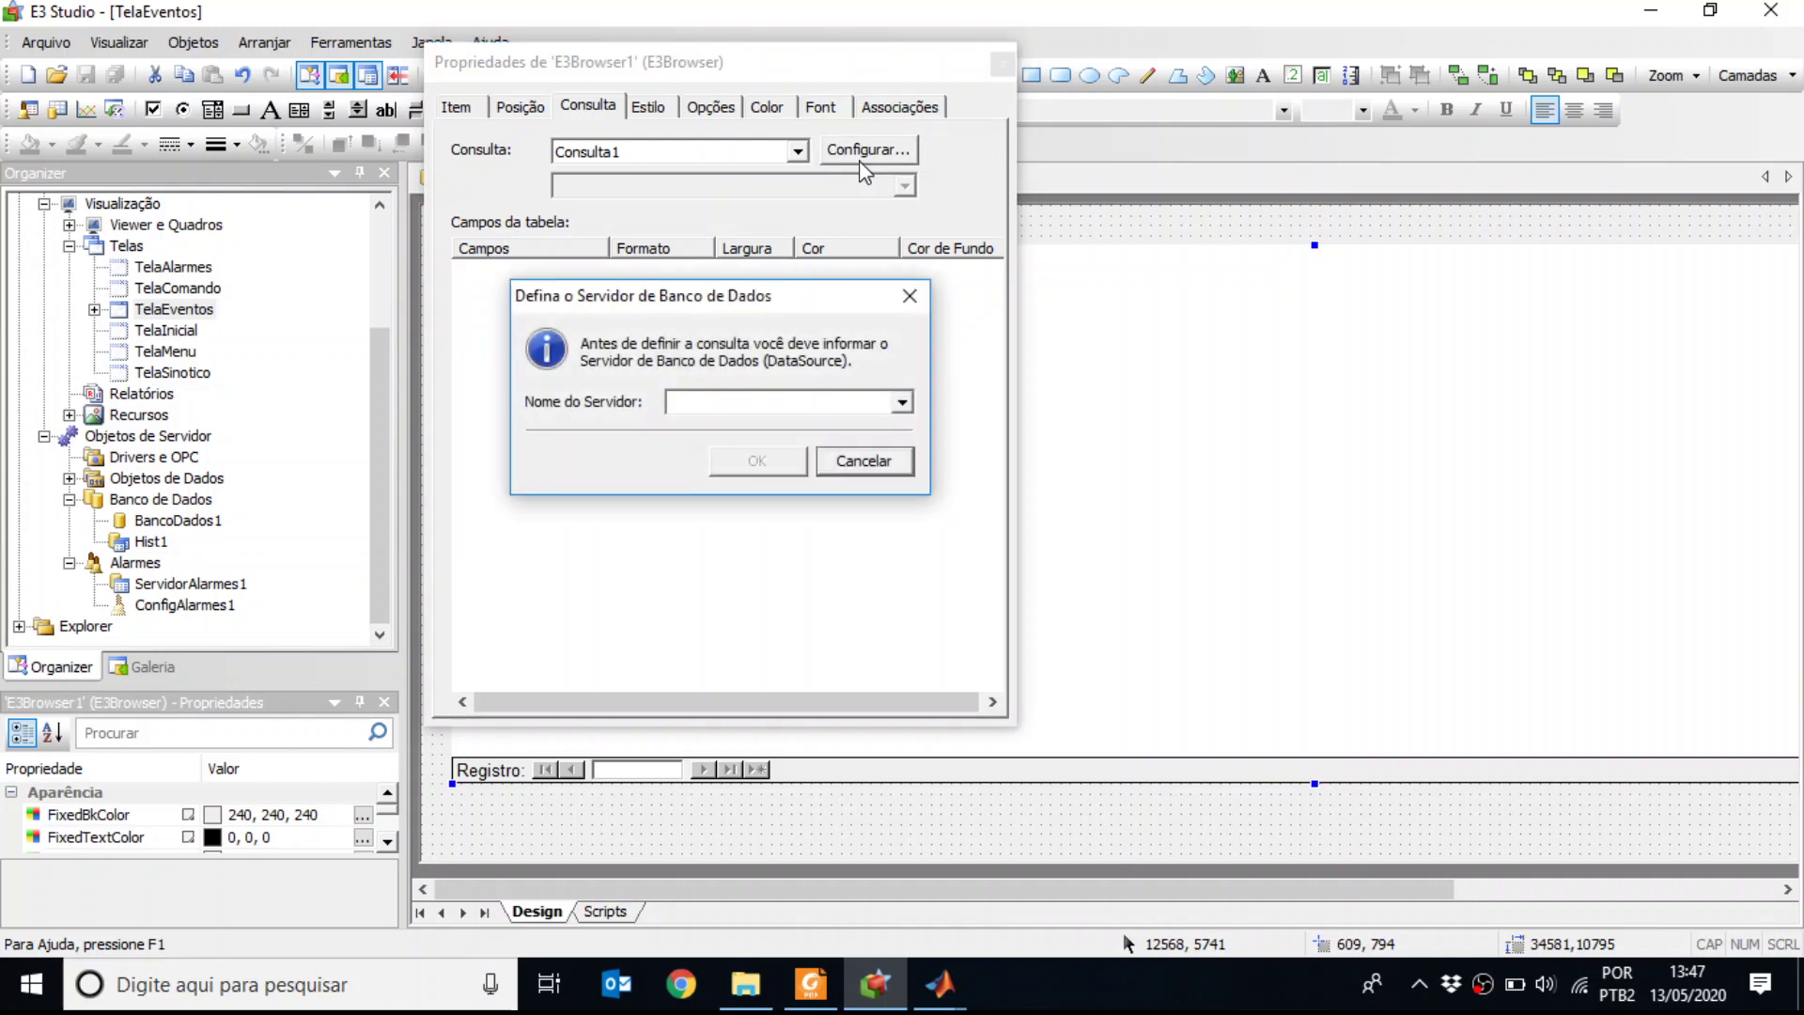
left_click(904, 403)
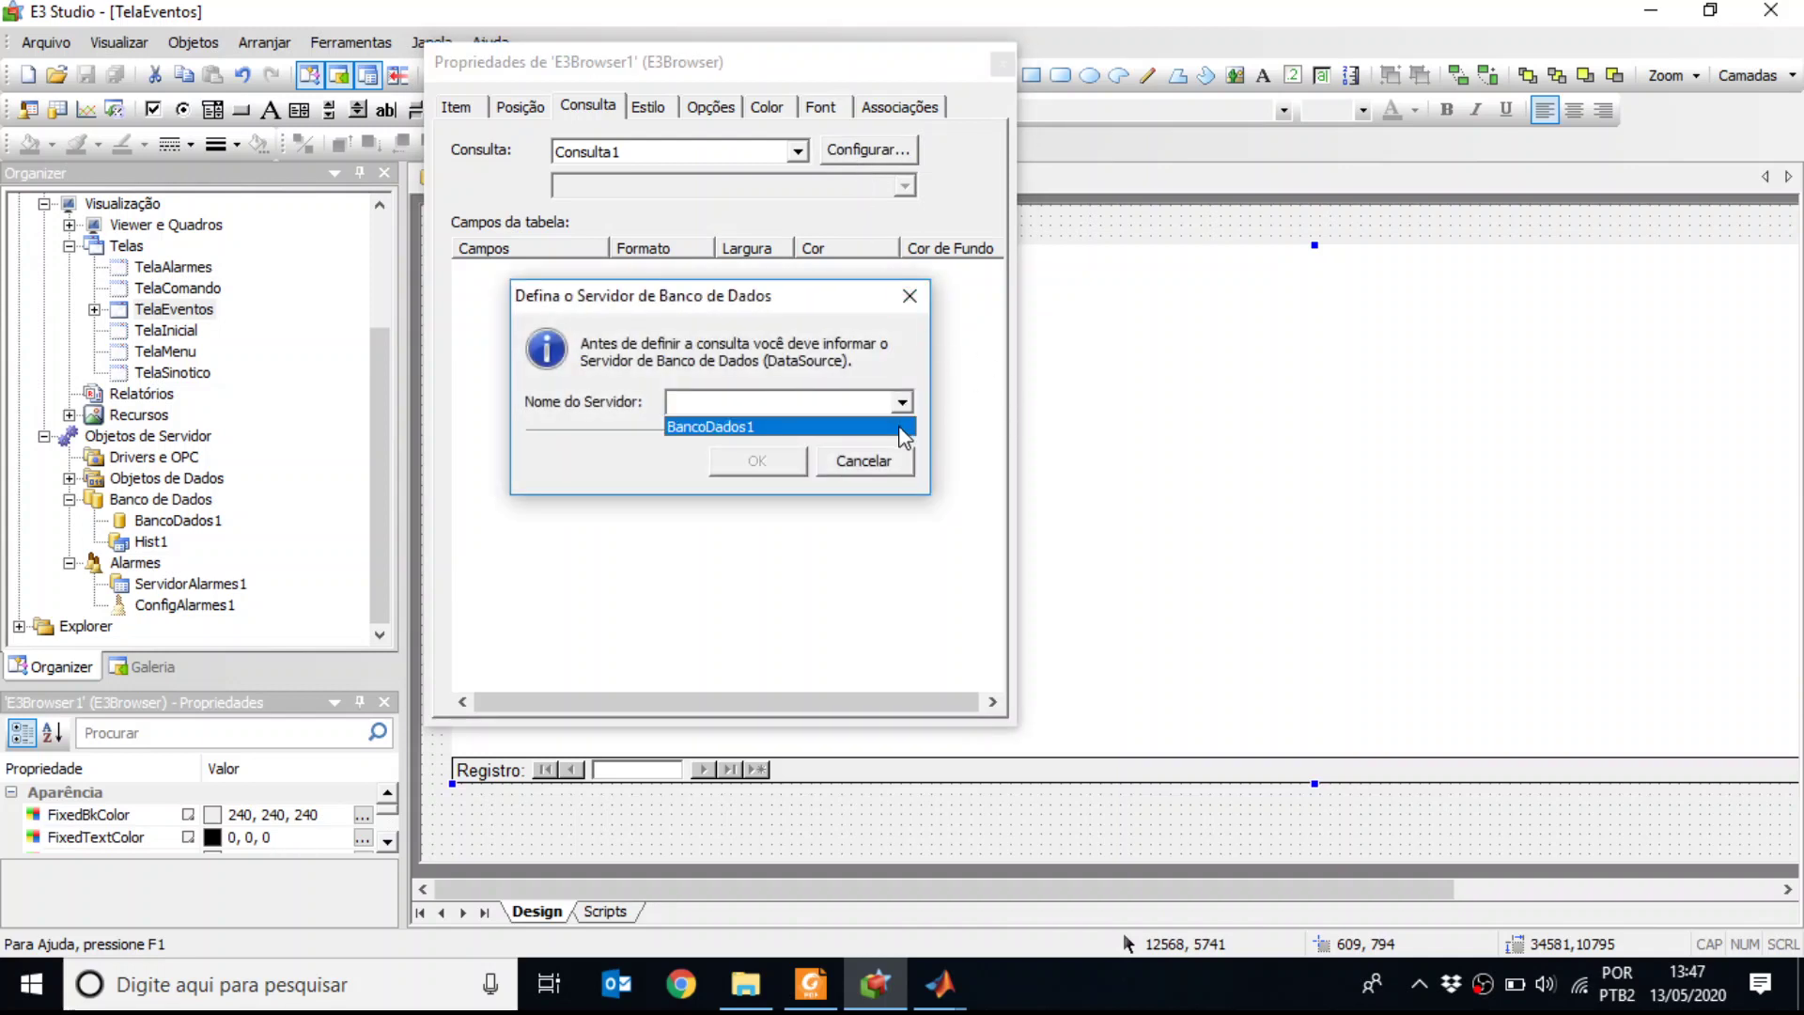
left_click(900, 427)
left_click(768, 462)
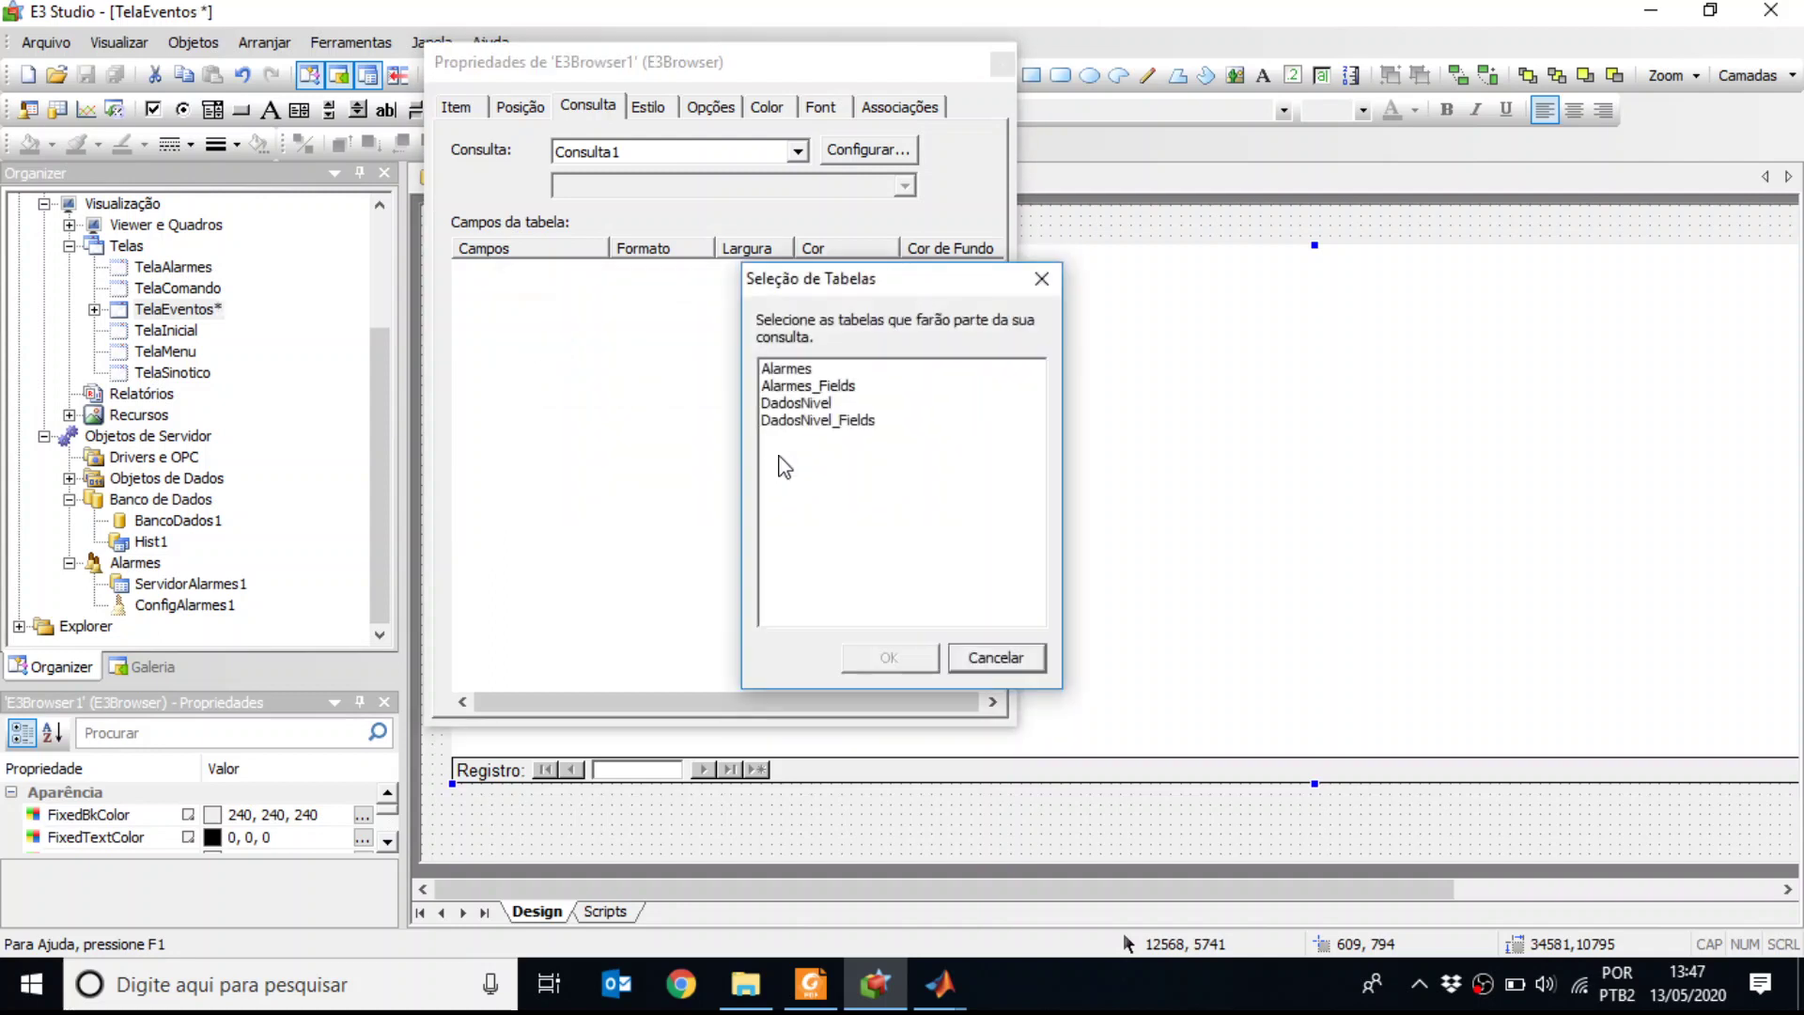
Add the Alarmes table to the query and enlarge its field list to show every field in full
left_click(795, 371)
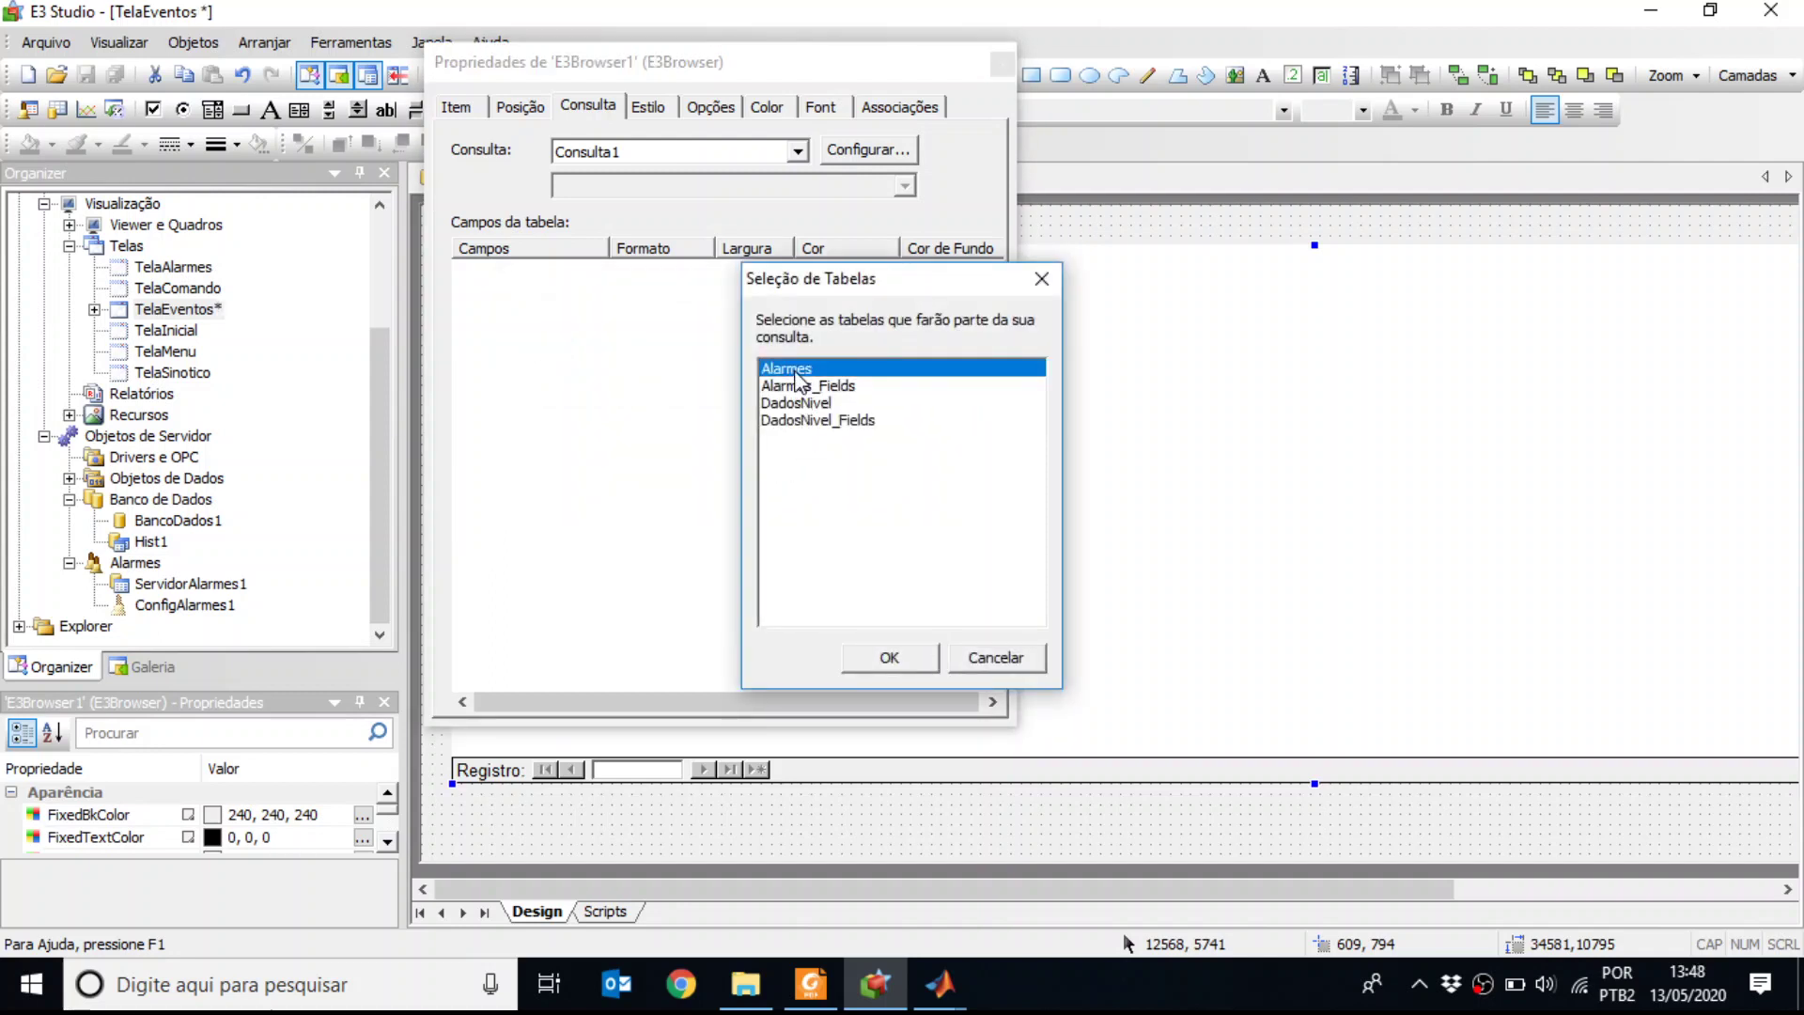
left_click(796, 373)
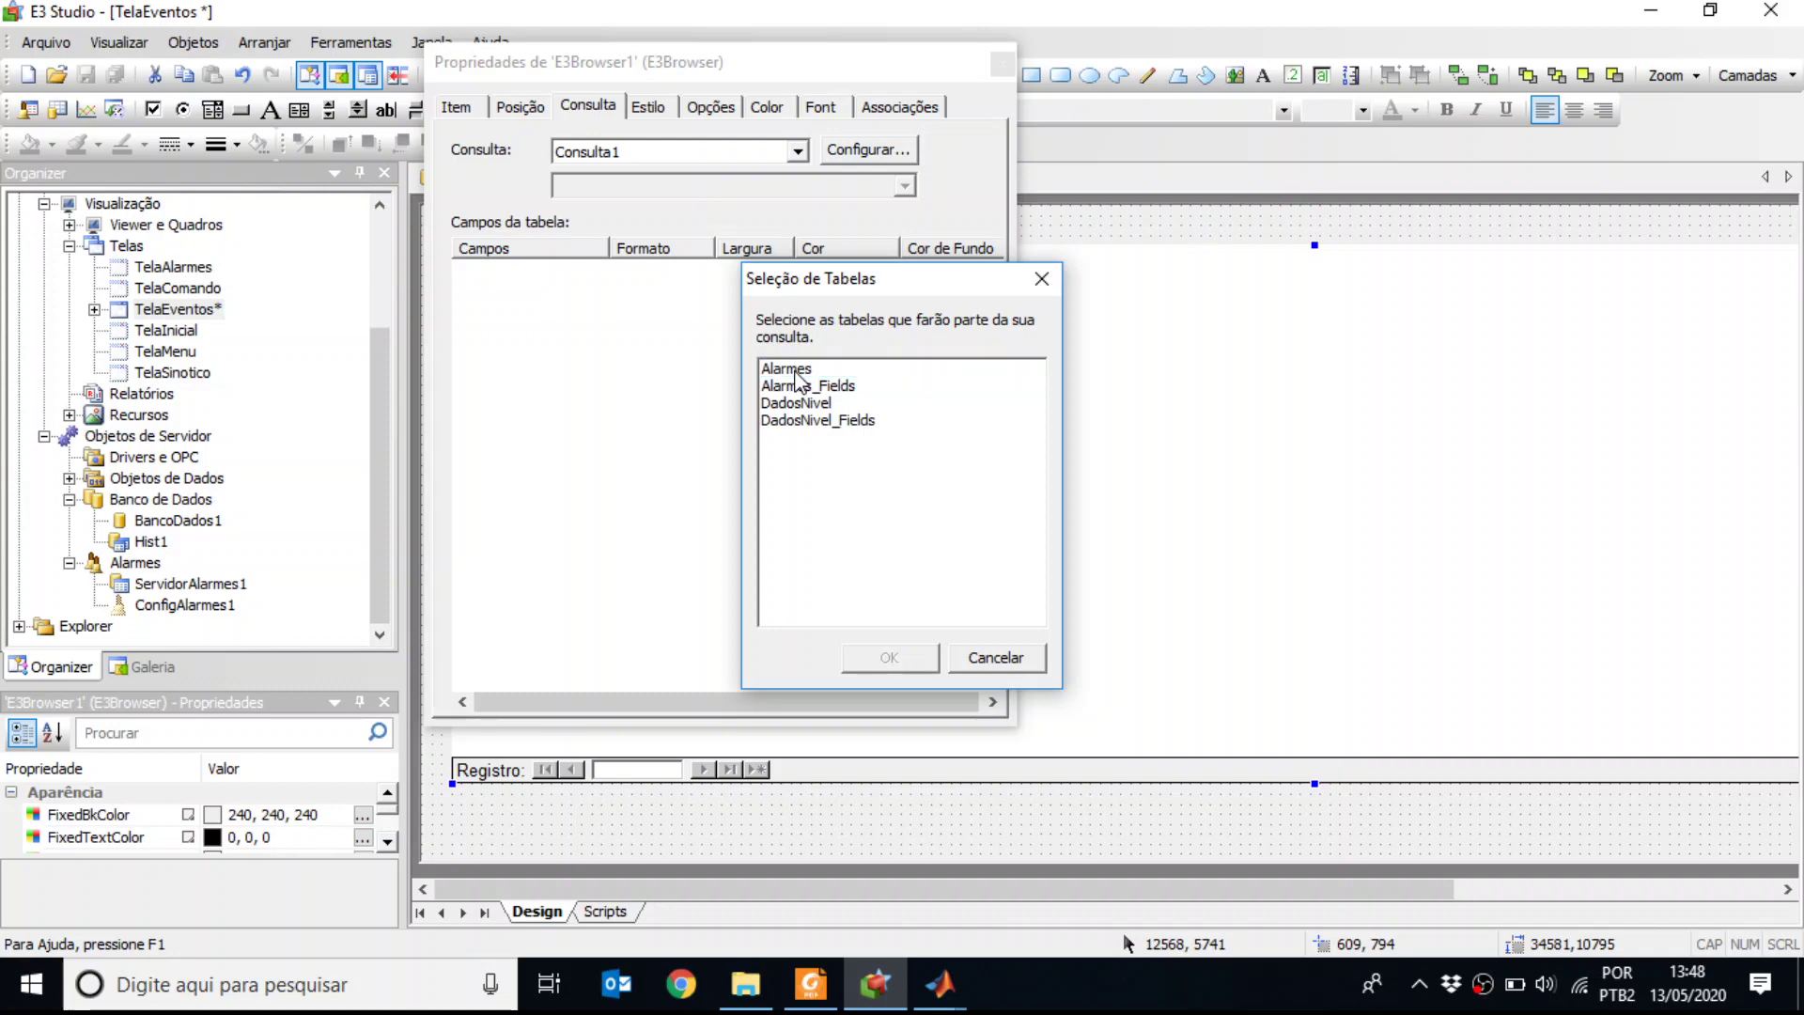
left_click(797, 372)
left_click(889, 657)
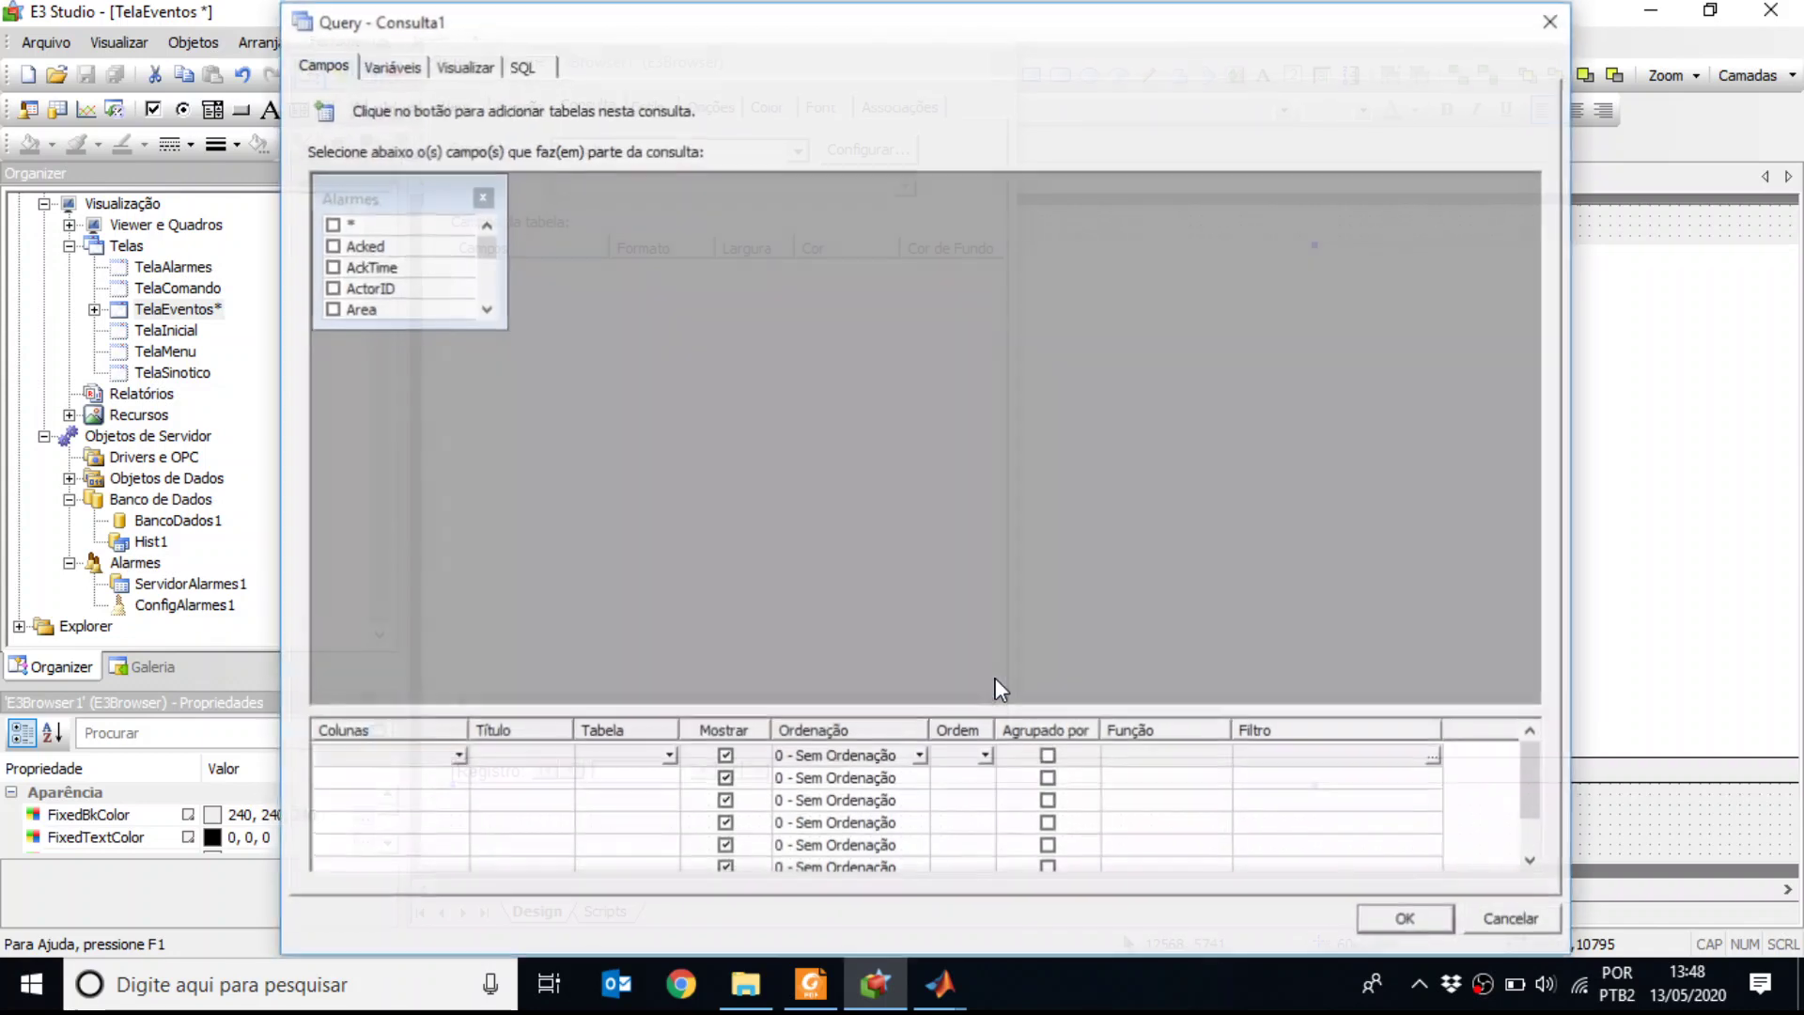
left_click_drag(393, 328, 406, 689)
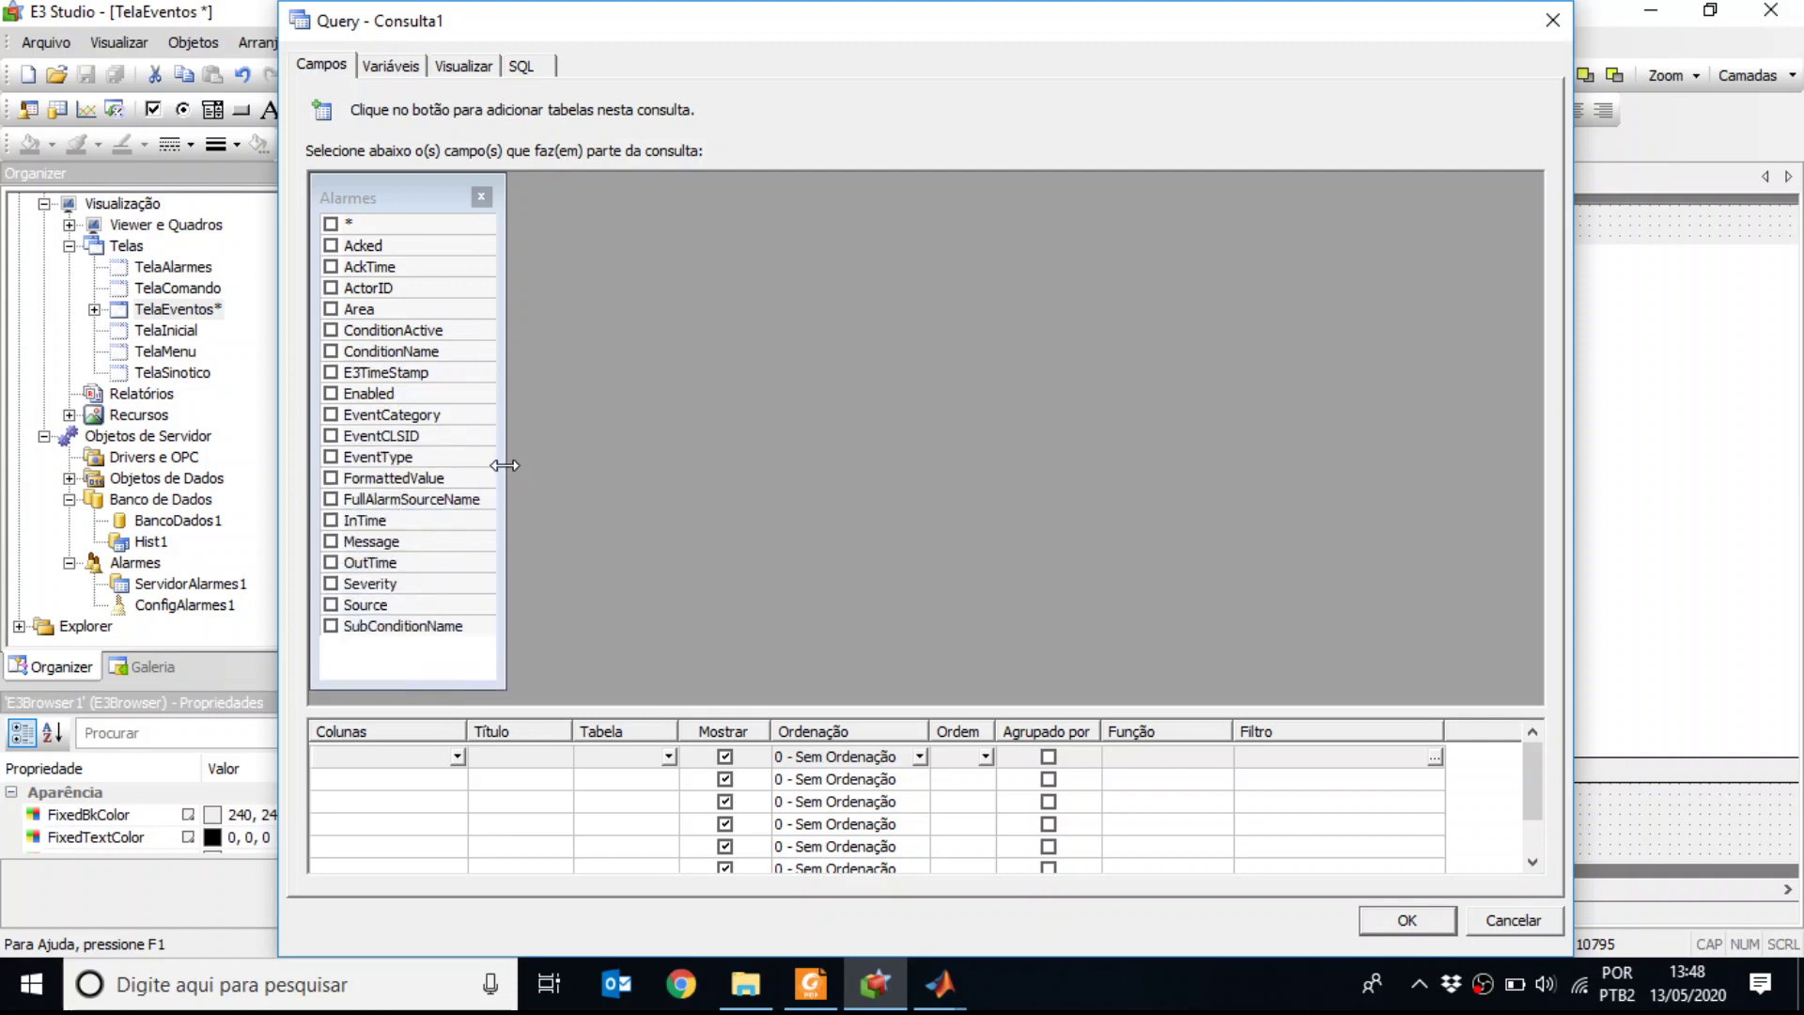
left_click_drag(505, 465, 546, 466)
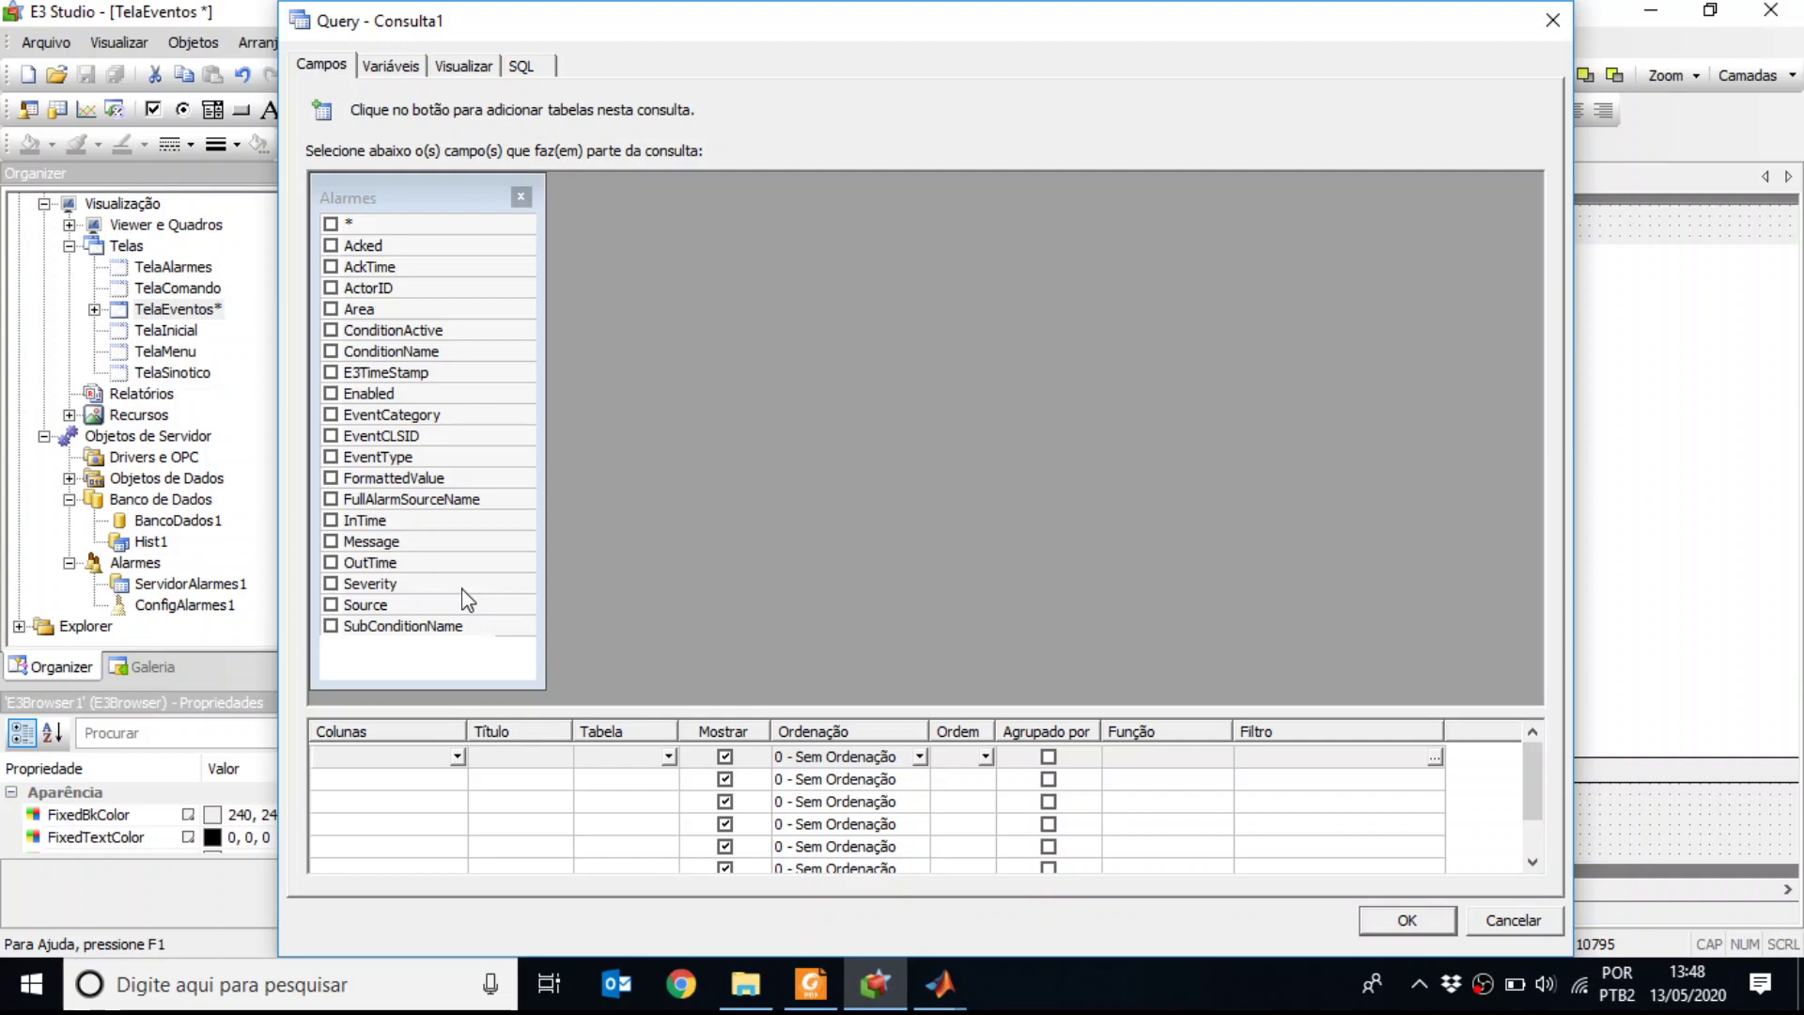
left_click(334, 523)
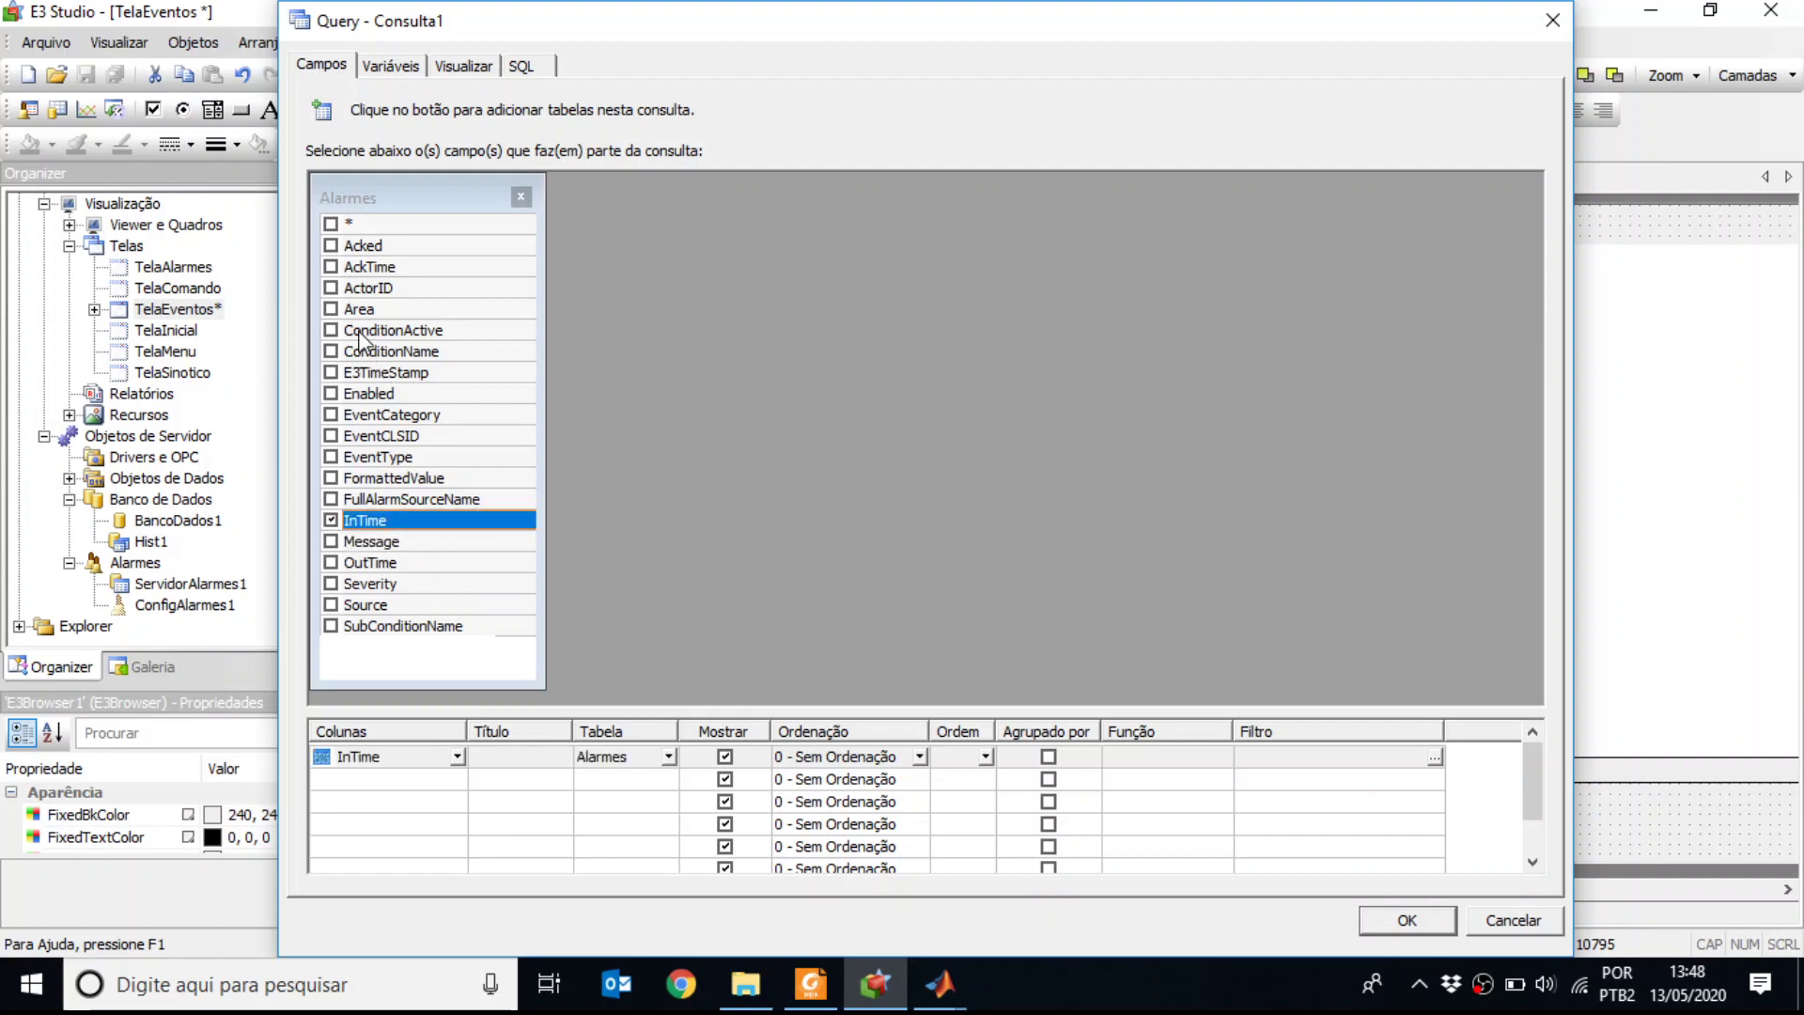
left_click(333, 310)
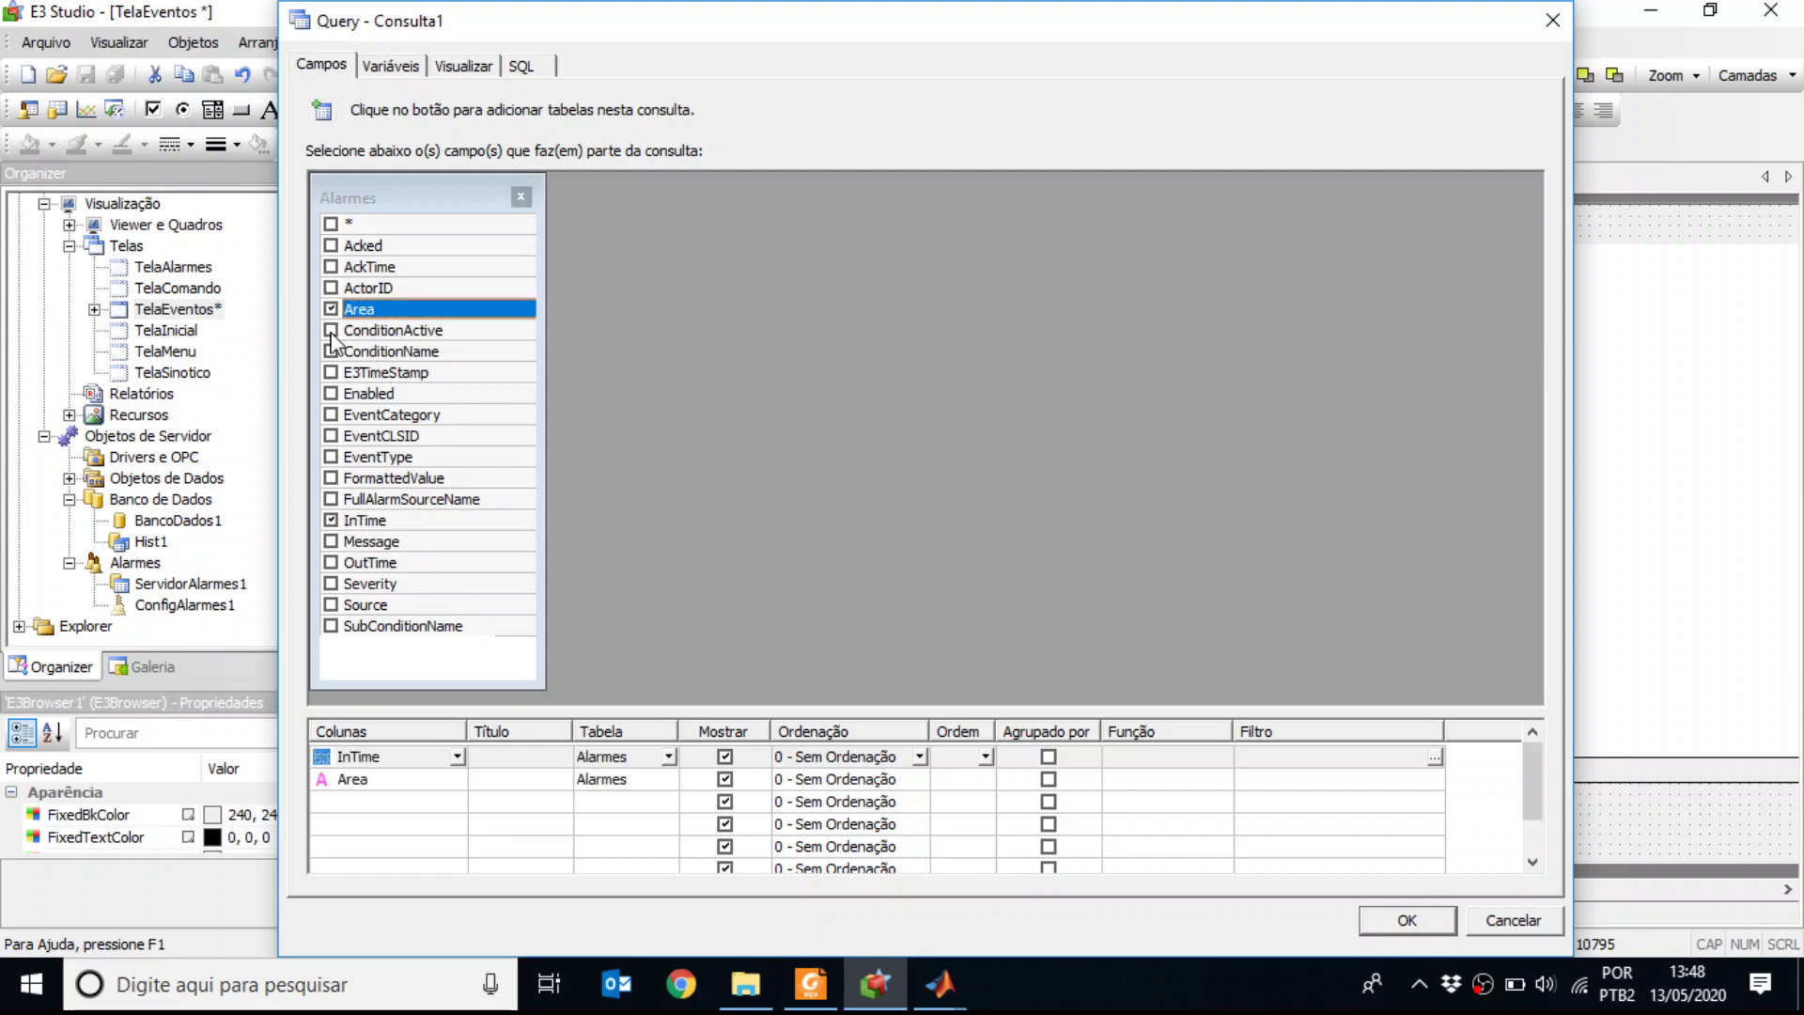
left_click(331, 542)
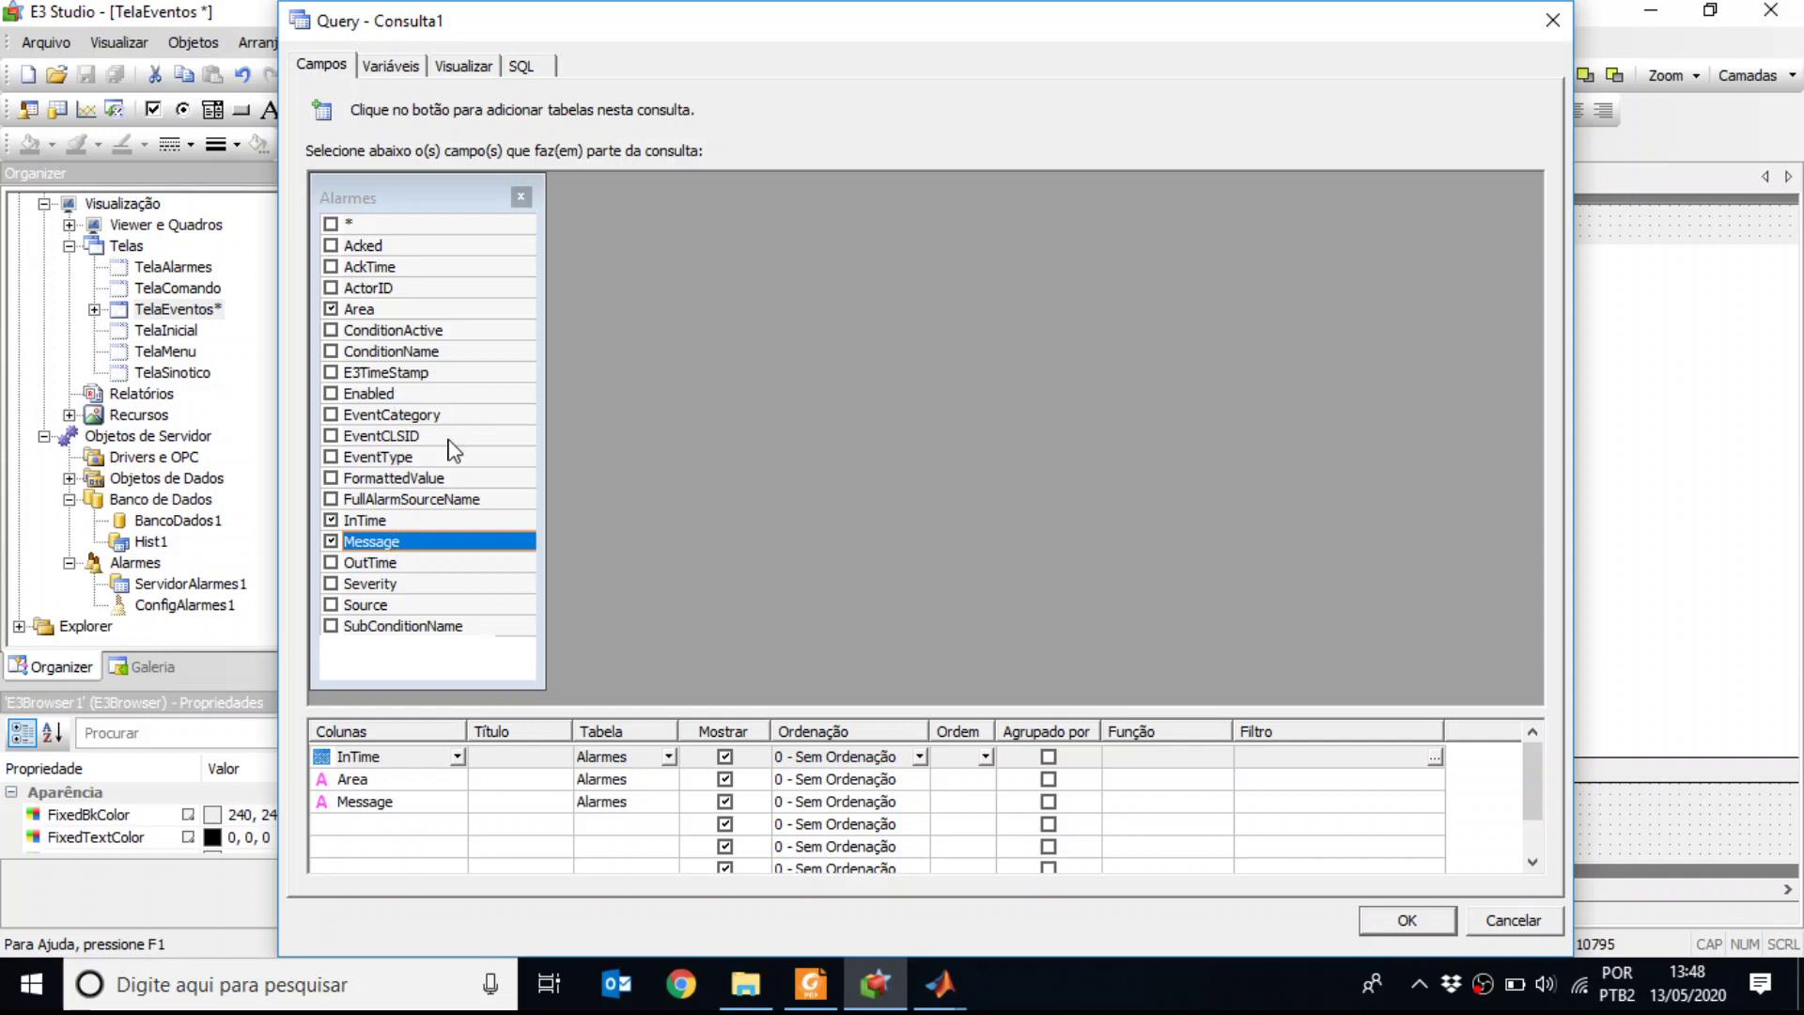
left_click(328, 527)
left_click(331, 520)
left_click(330, 541)
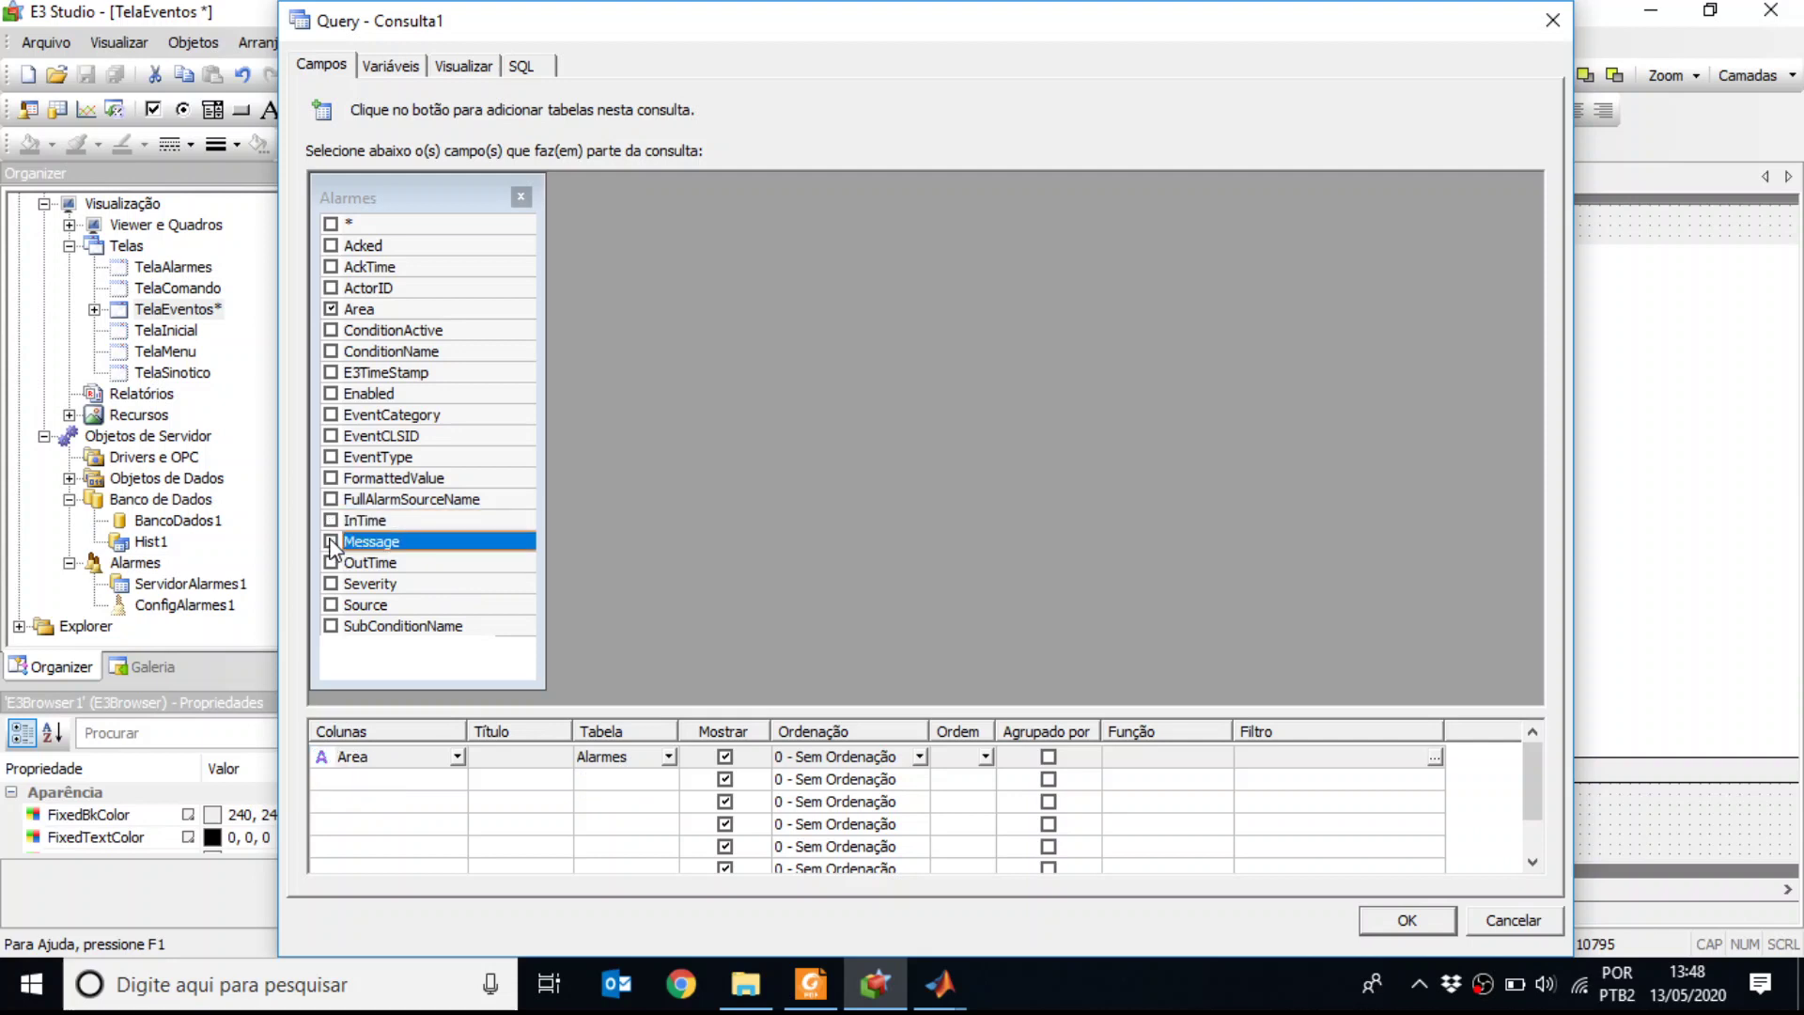
left_click(330, 308)
Include E3TimeStamp, Area, Message, Severity, FormattedValue, Acked, AckTime and ActorID in the query, in that order, and confirm it
left_click(331, 372)
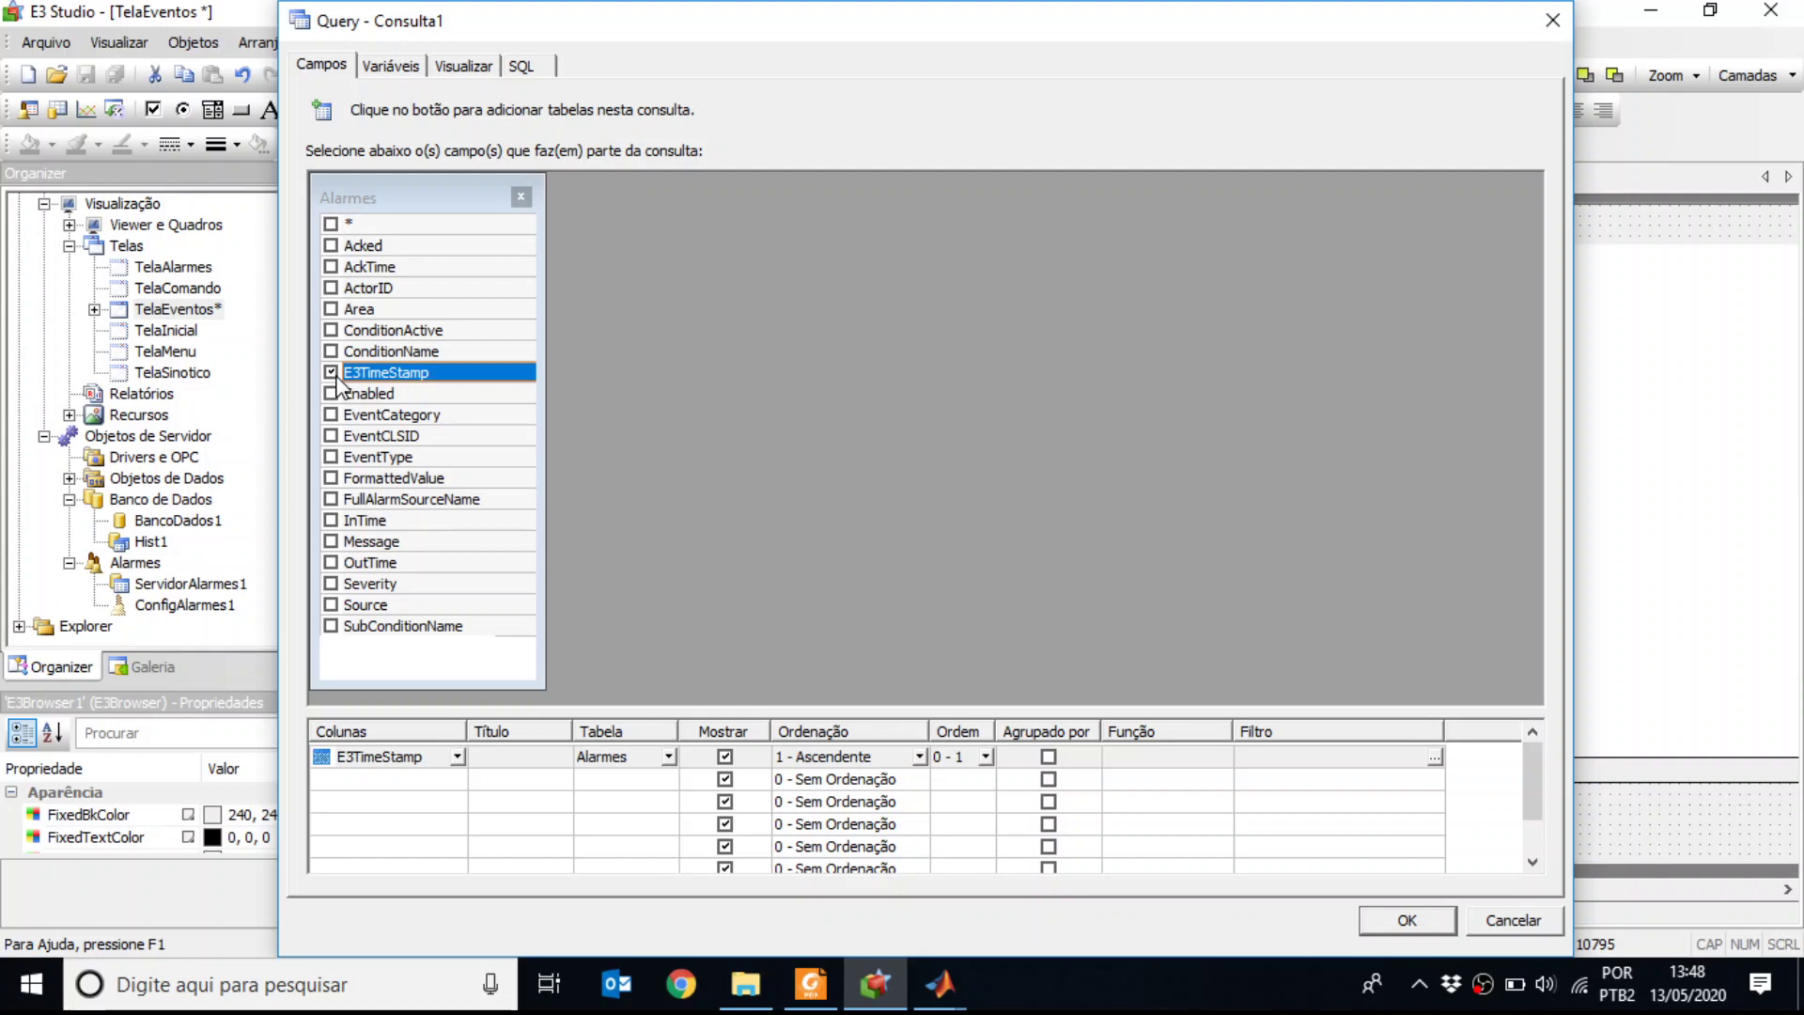
left_click(331, 309)
left_click(329, 543)
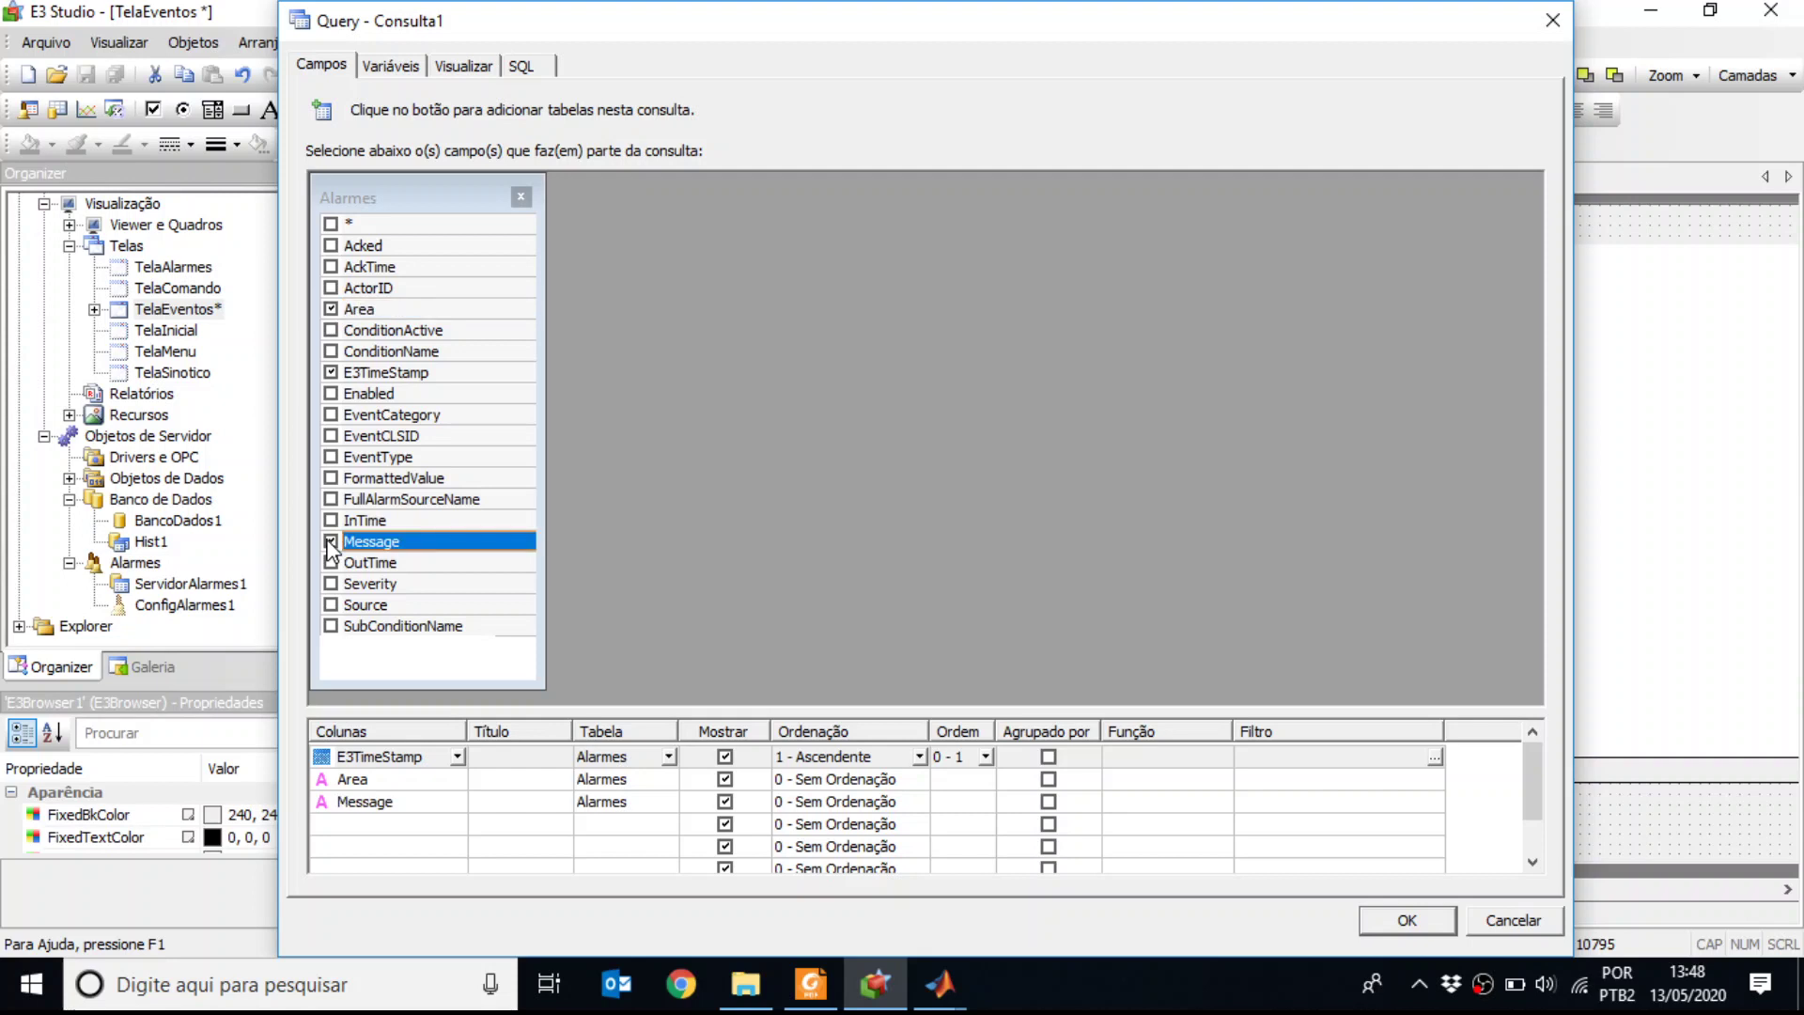
left_click(331, 583)
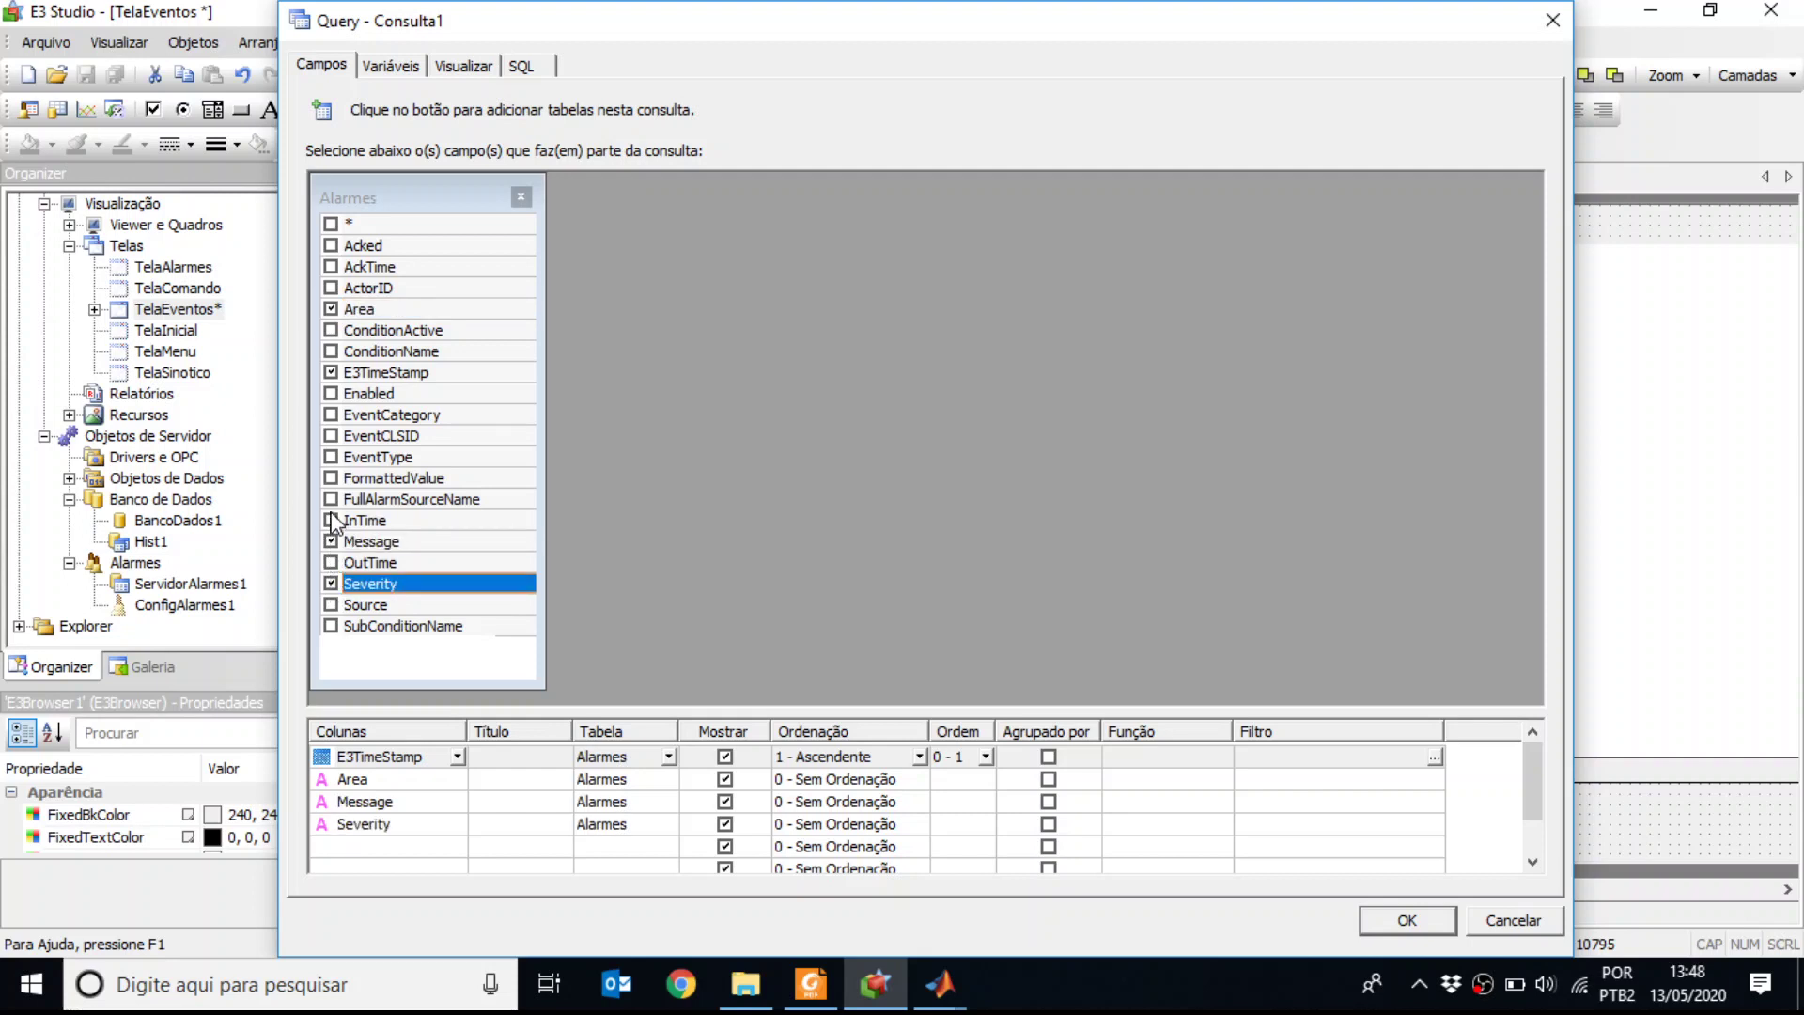
left_click(331, 479)
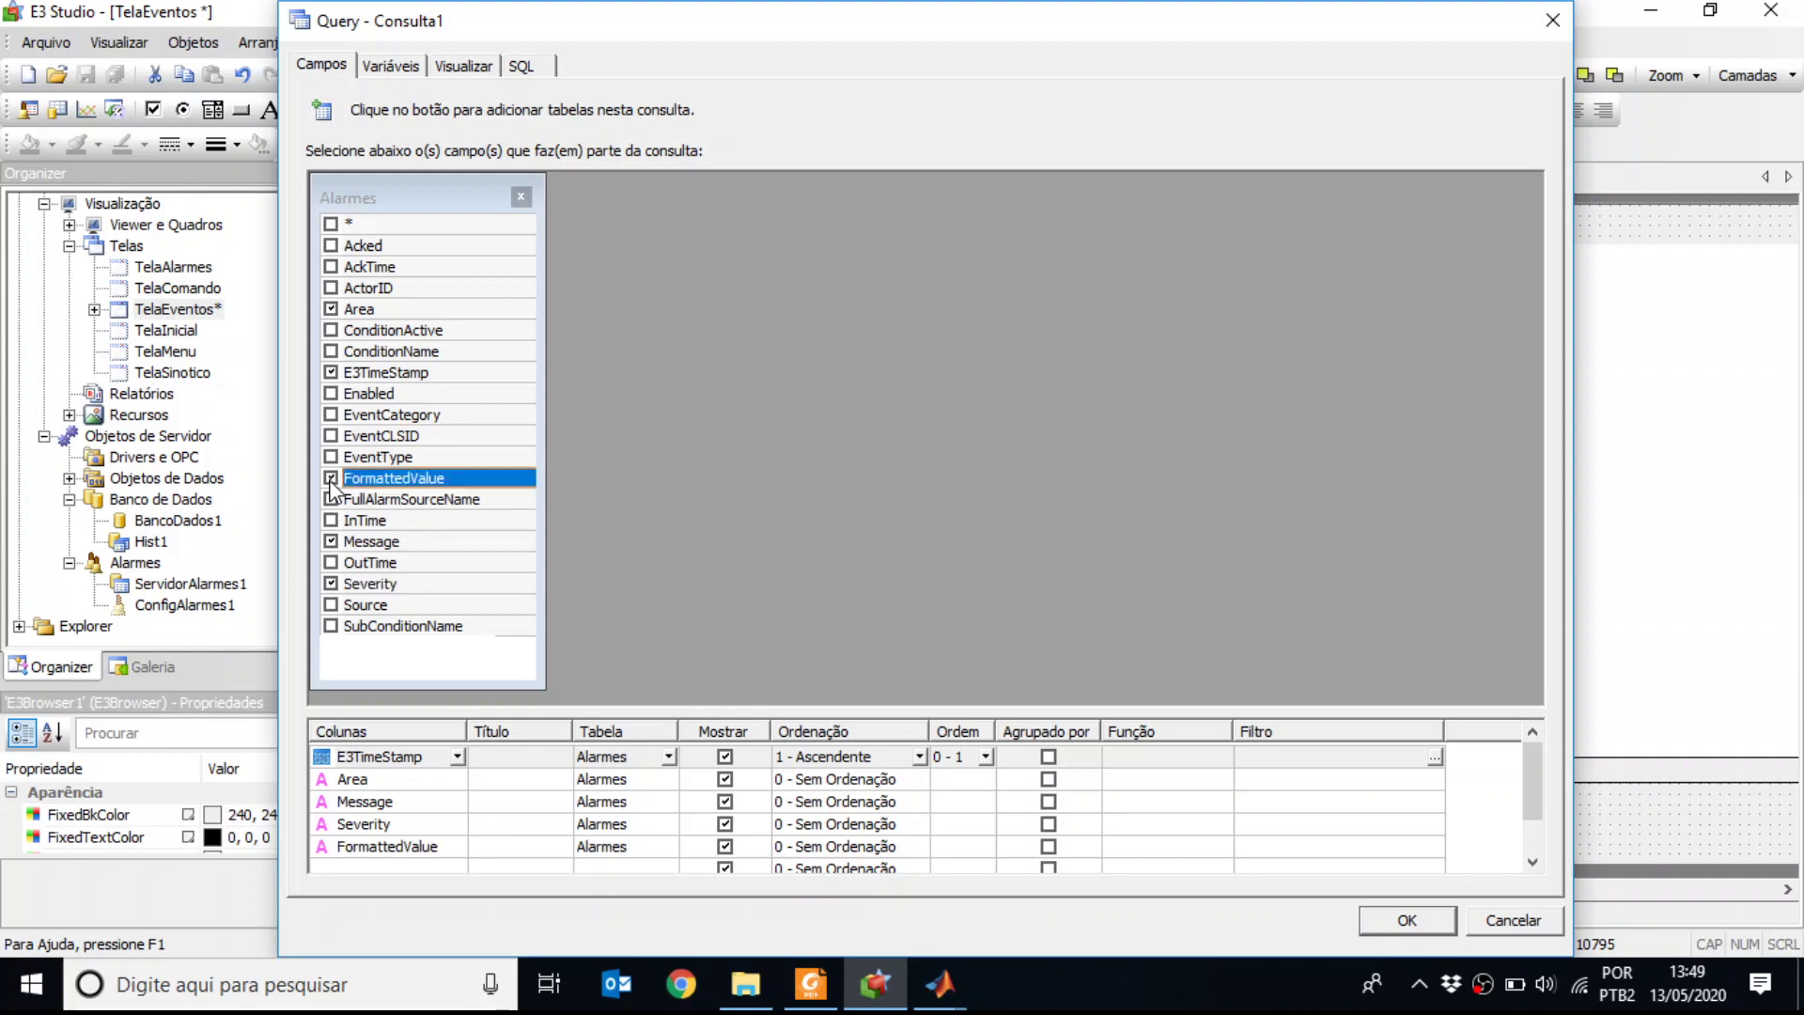
left_click(331, 245)
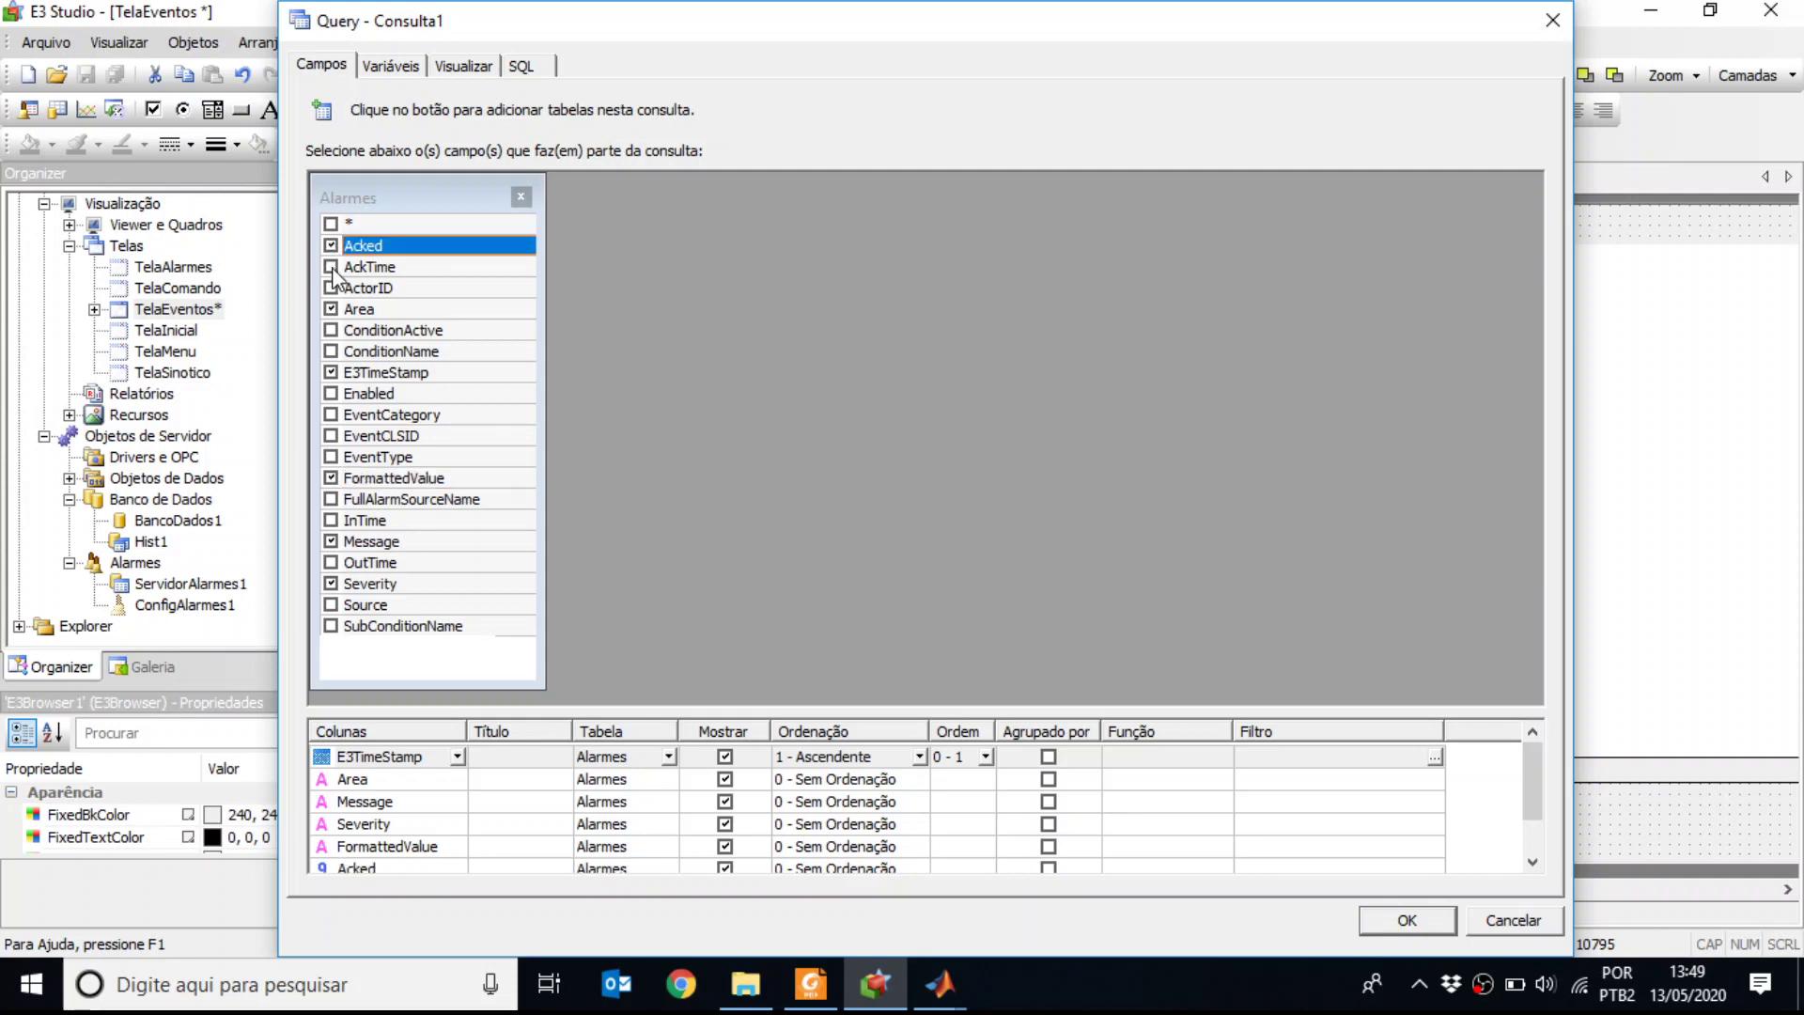
left_click(333, 268)
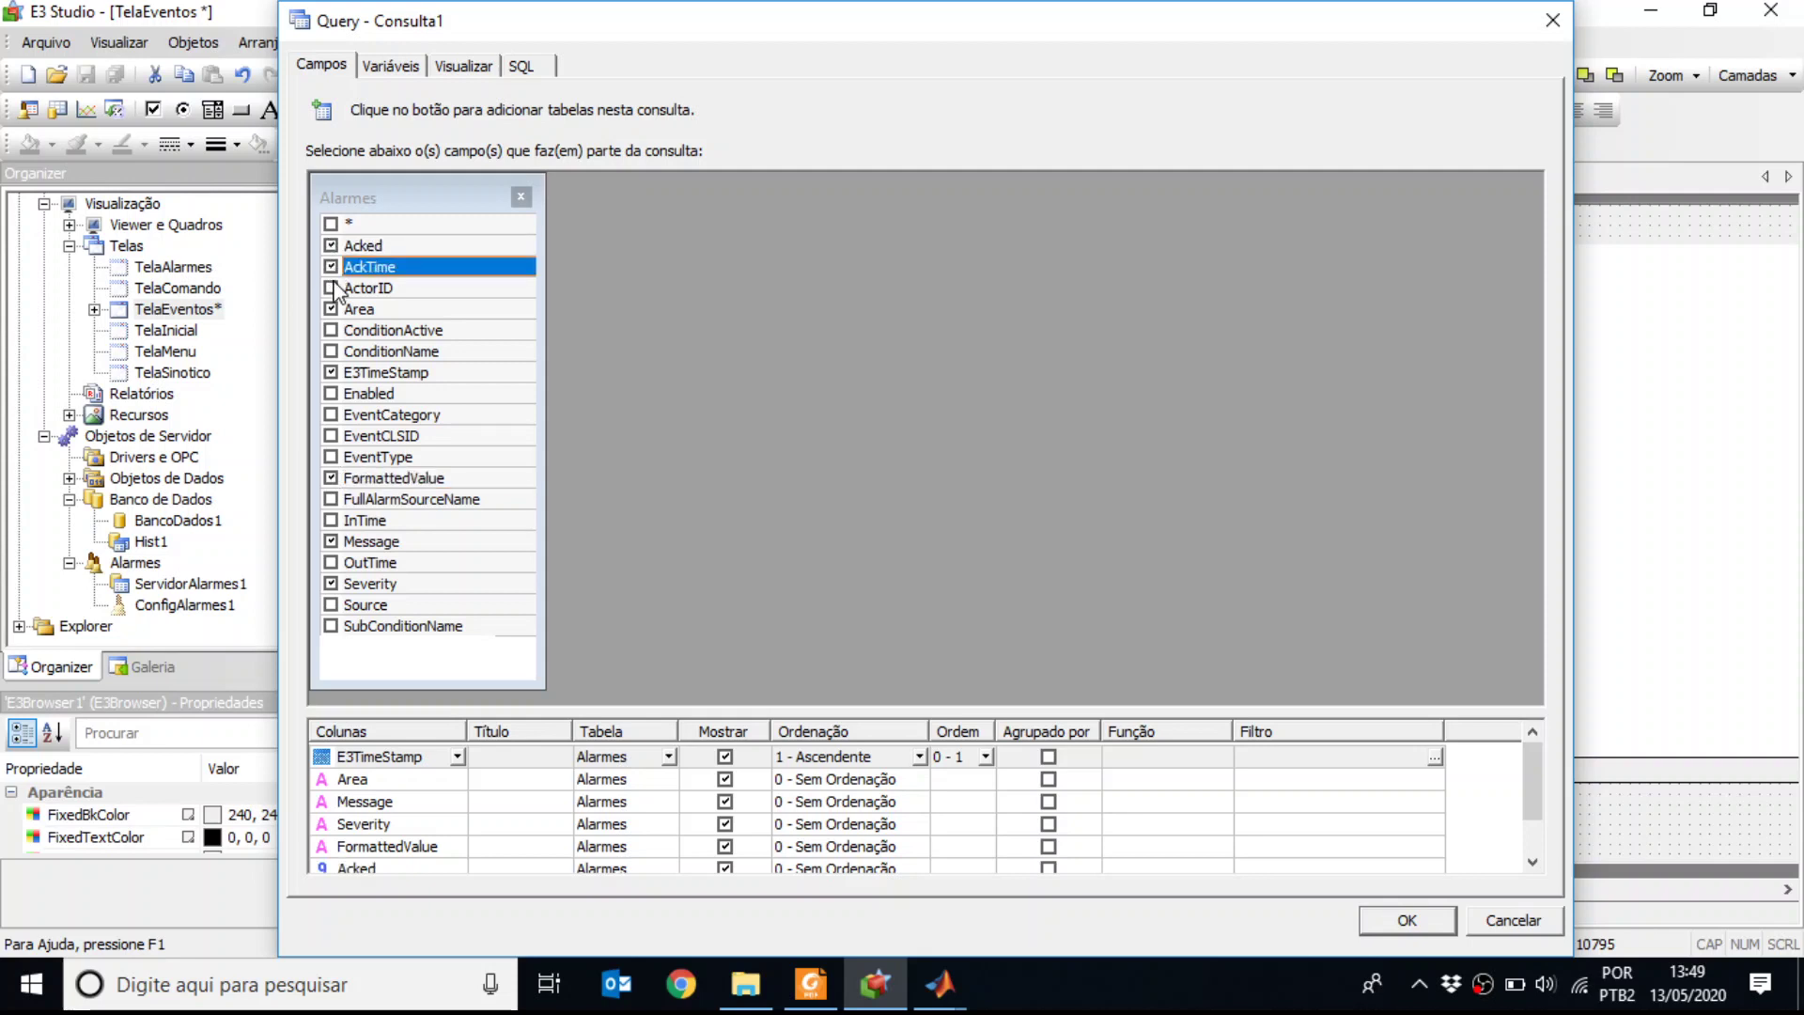
left_click(332, 287)
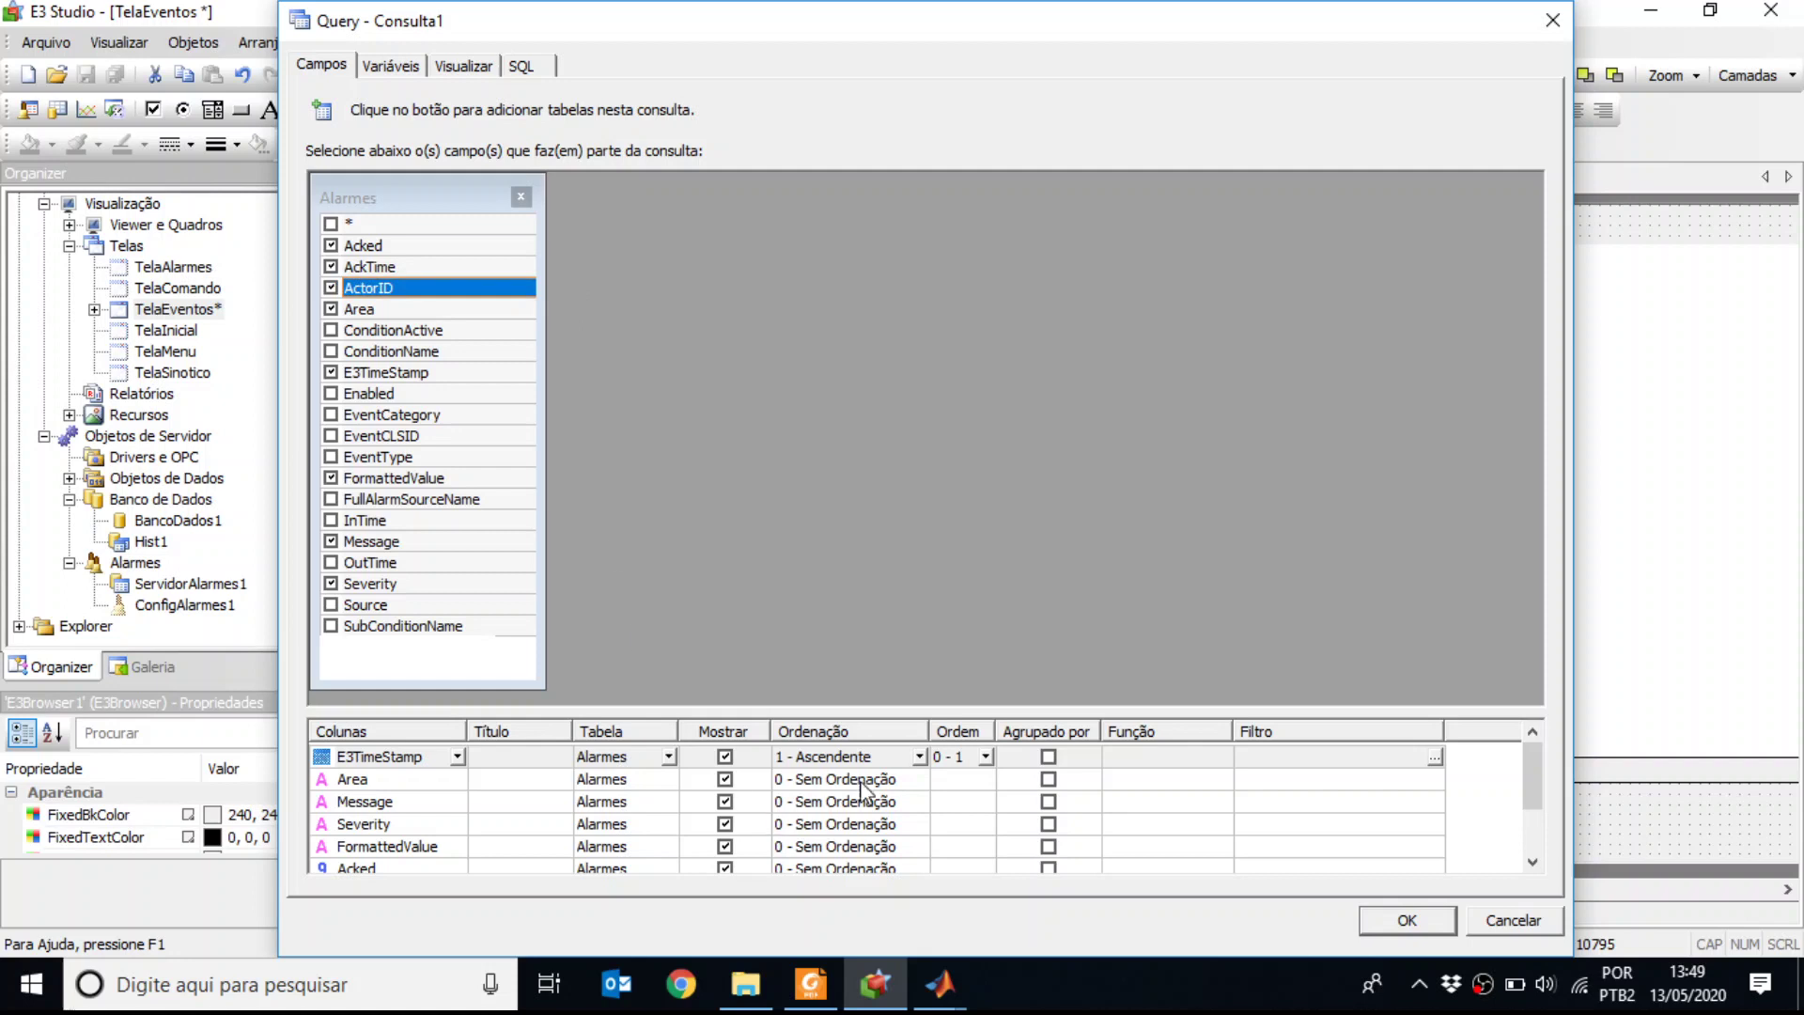
left_click_drag(904, 712, 888, 543)
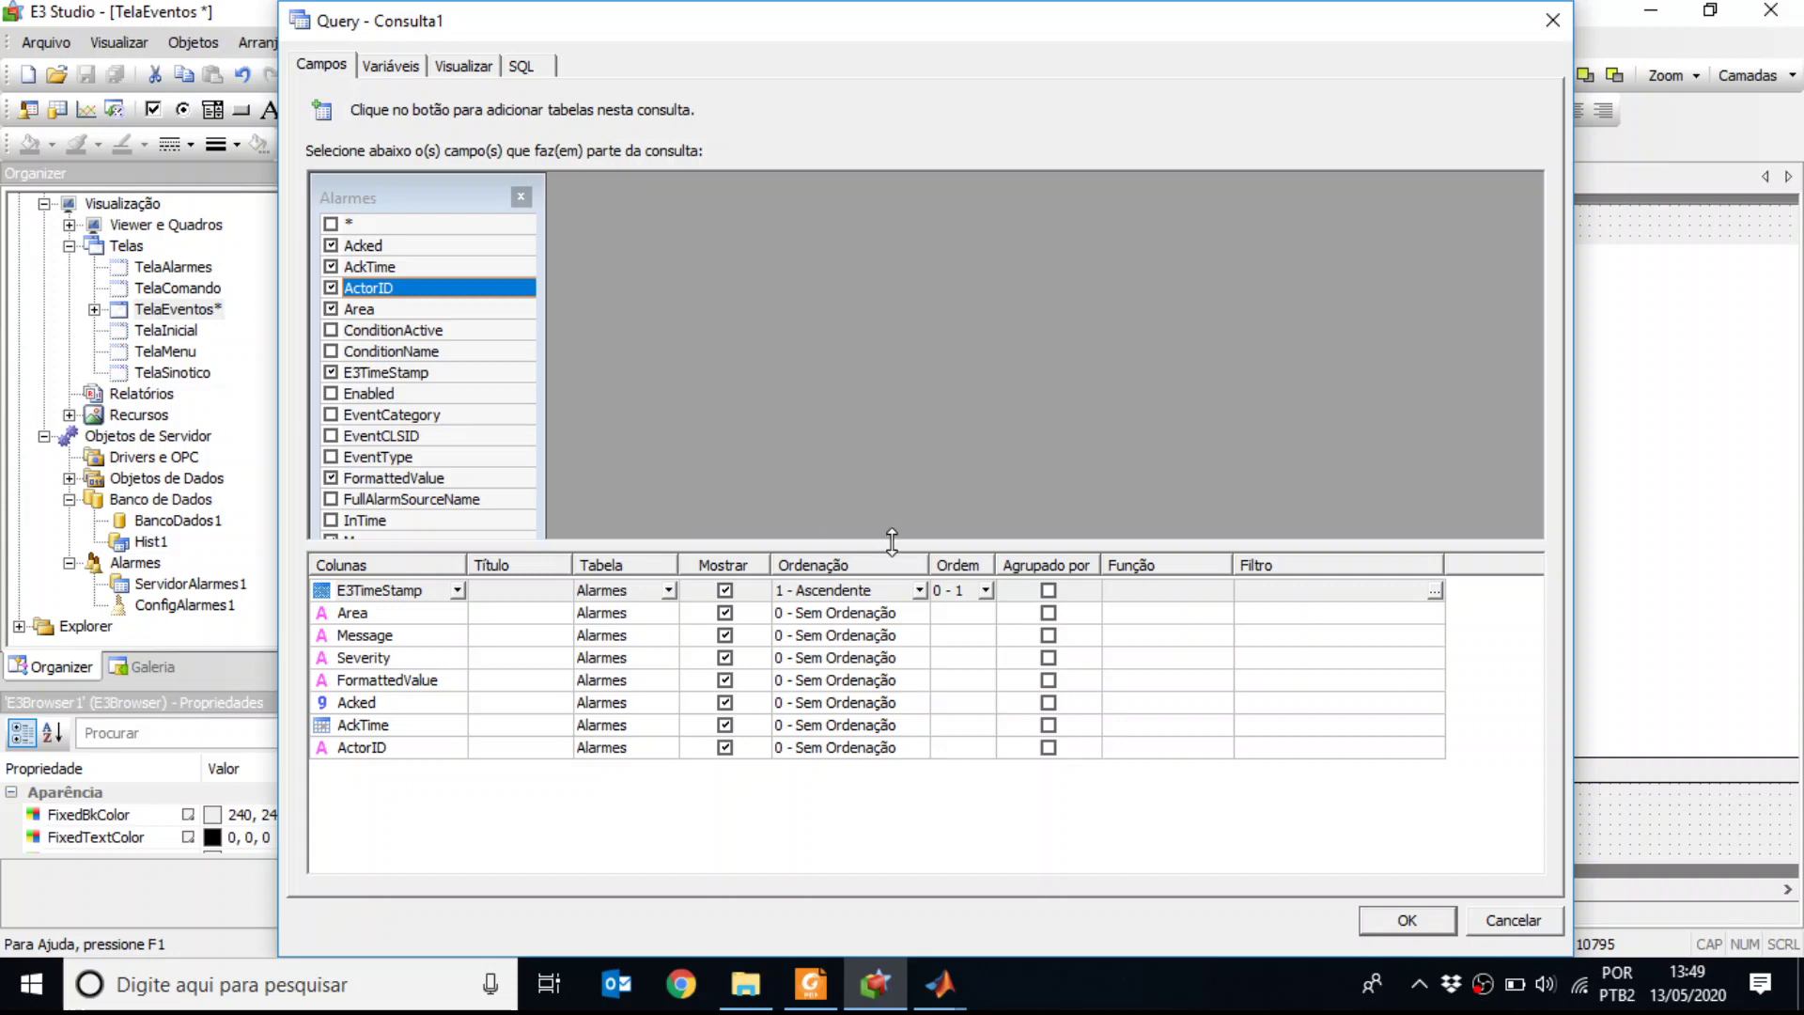
left_click_drag(897, 548, 918, 662)
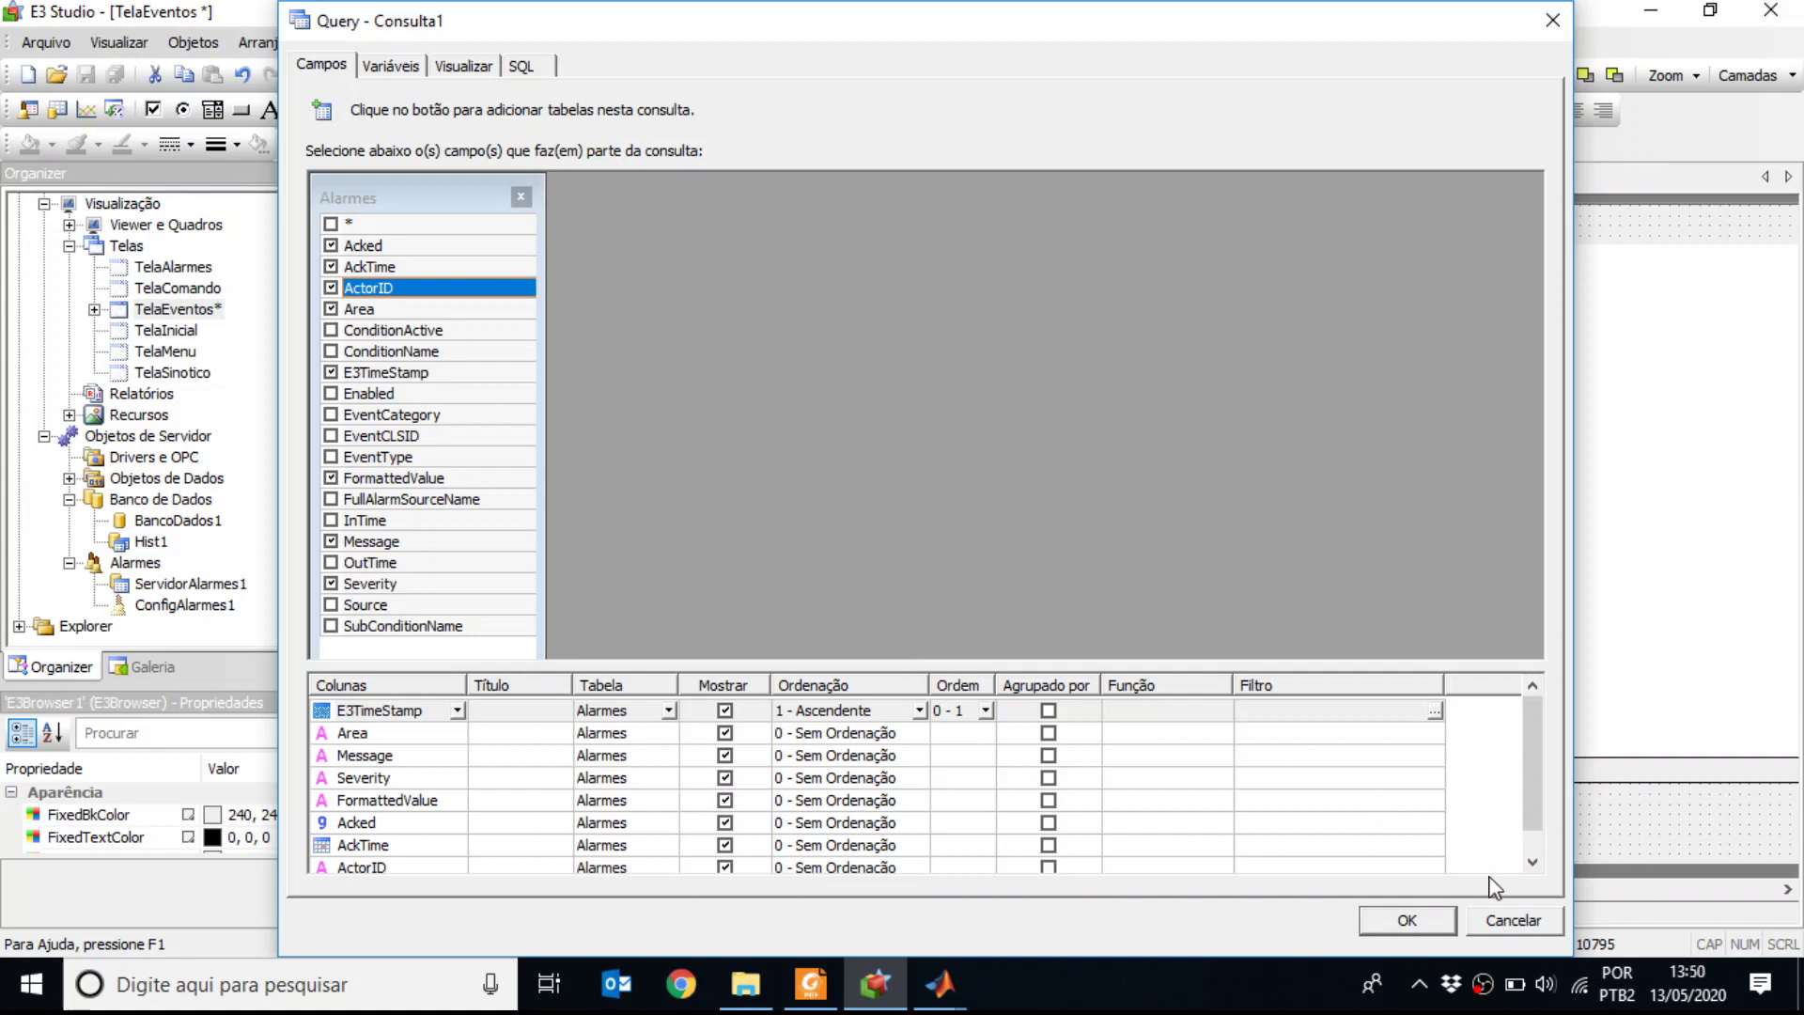
left_click(1452, 924)
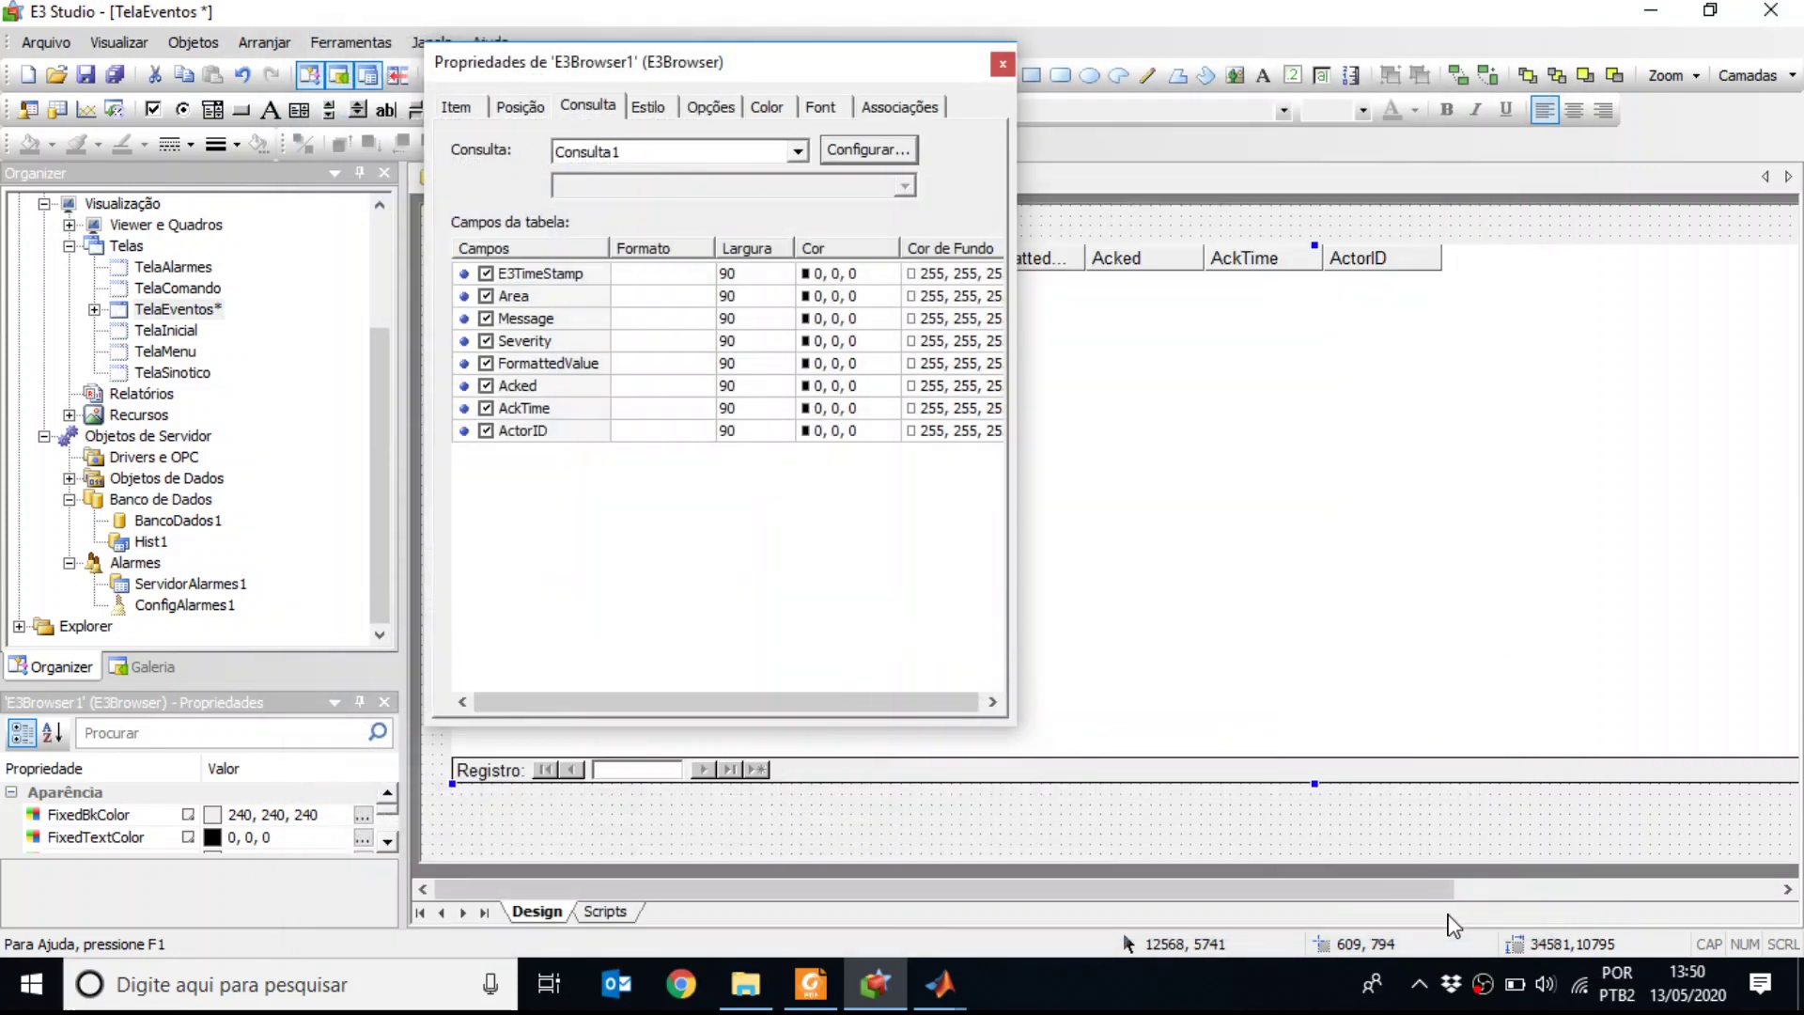
Move the properties dialog clear of the browser's column headers and set the E3TimeStamp column width to 200
left_click_drag(819, 44, 1170, 339)
left_click(1075, 564)
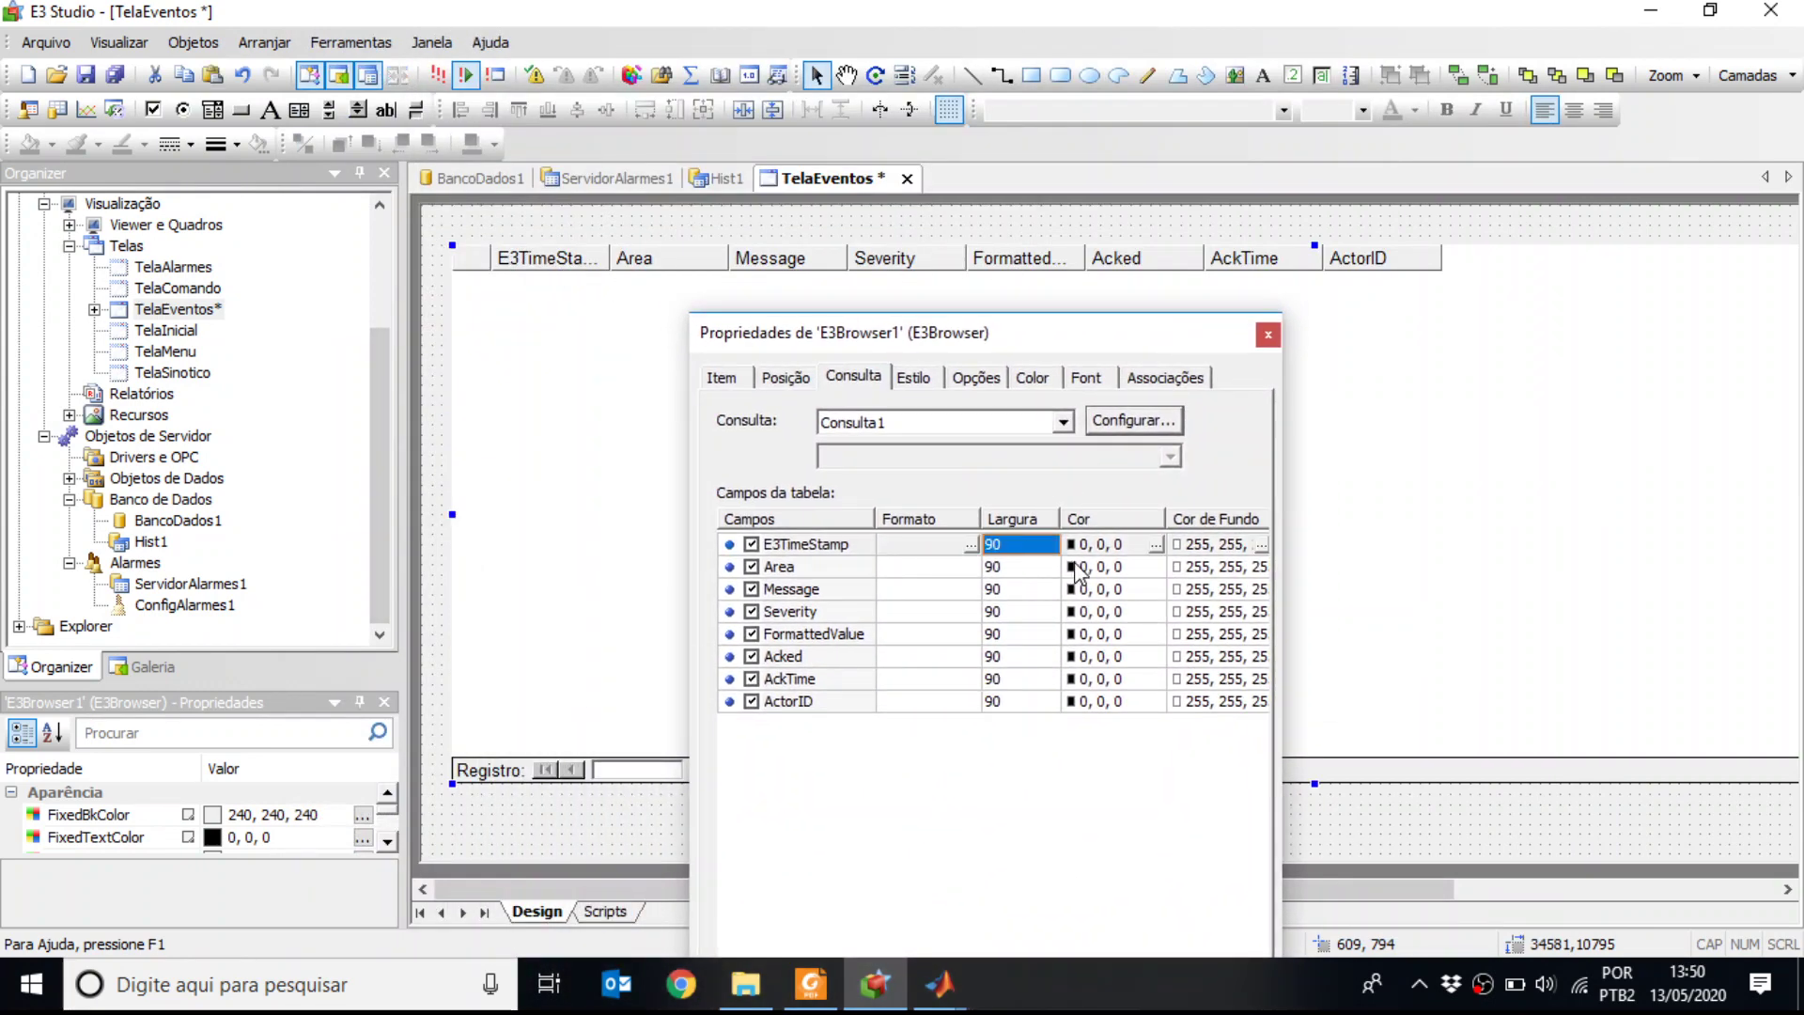
key("Down")
key("Up")
type("200")
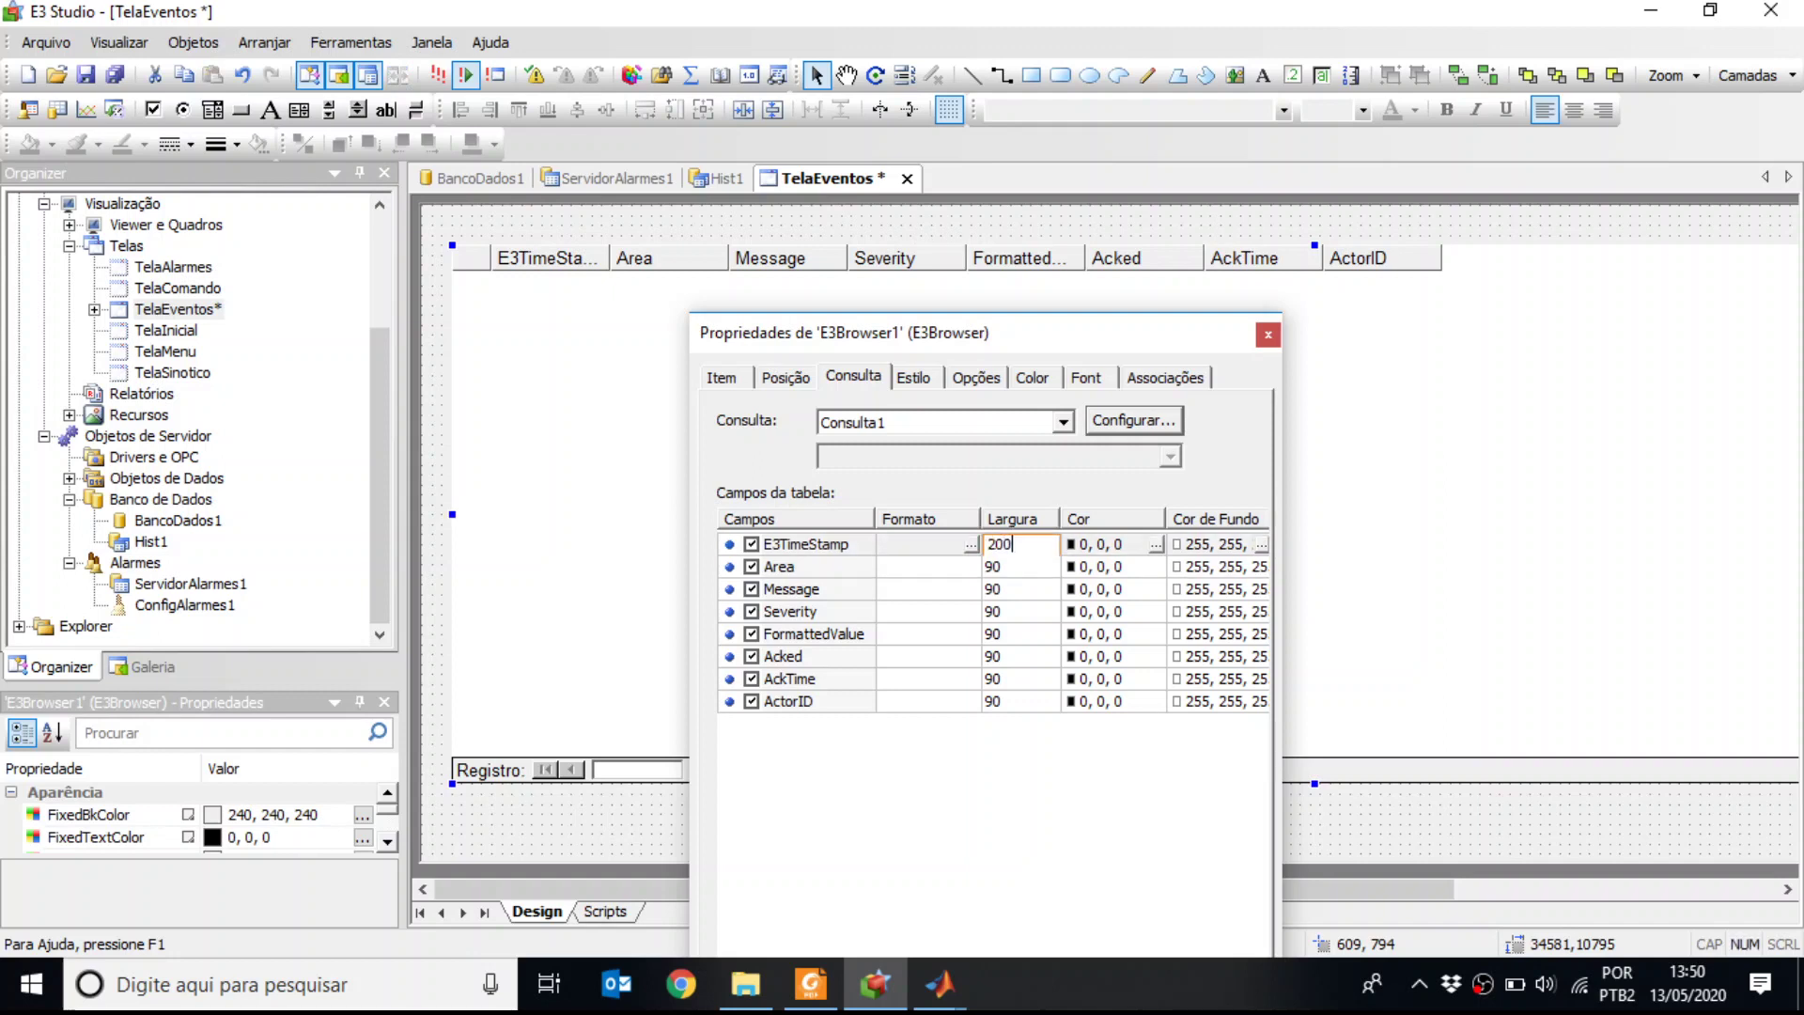
key("Return")
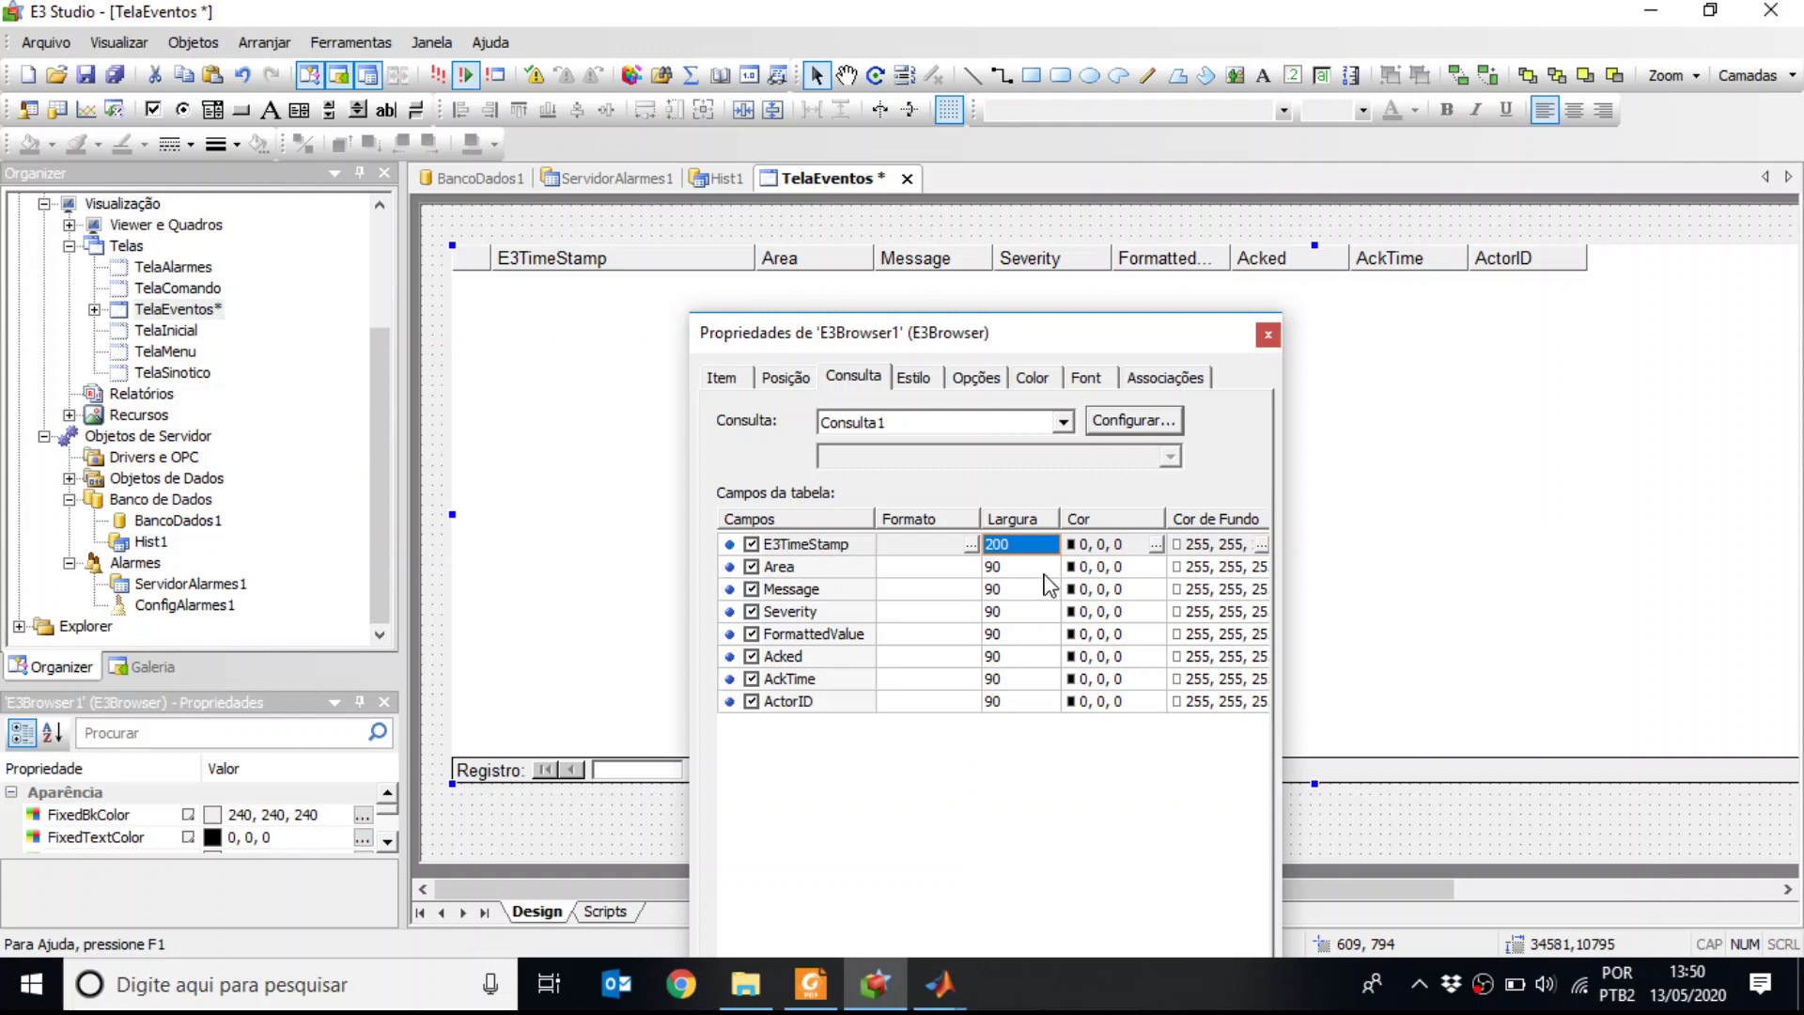
Set the Area column width to 100 and the Message column width to 250
left_click(1042, 575)
type("100")
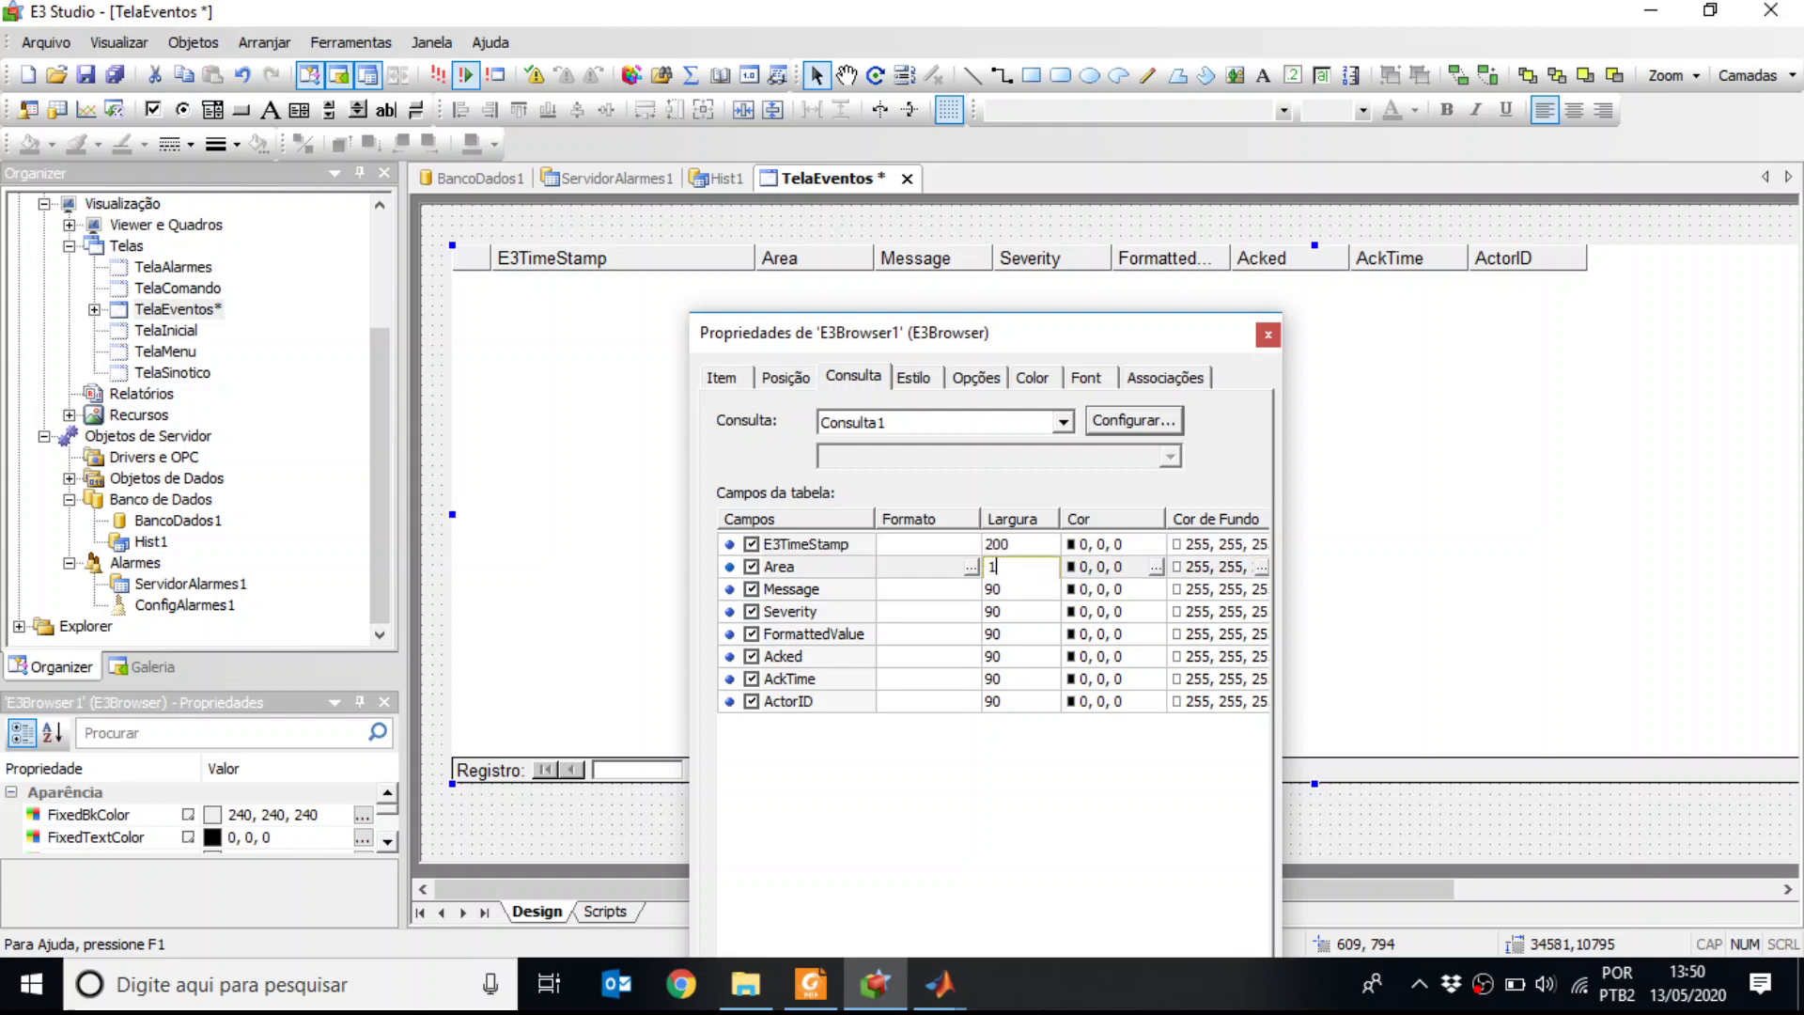
key("Return")
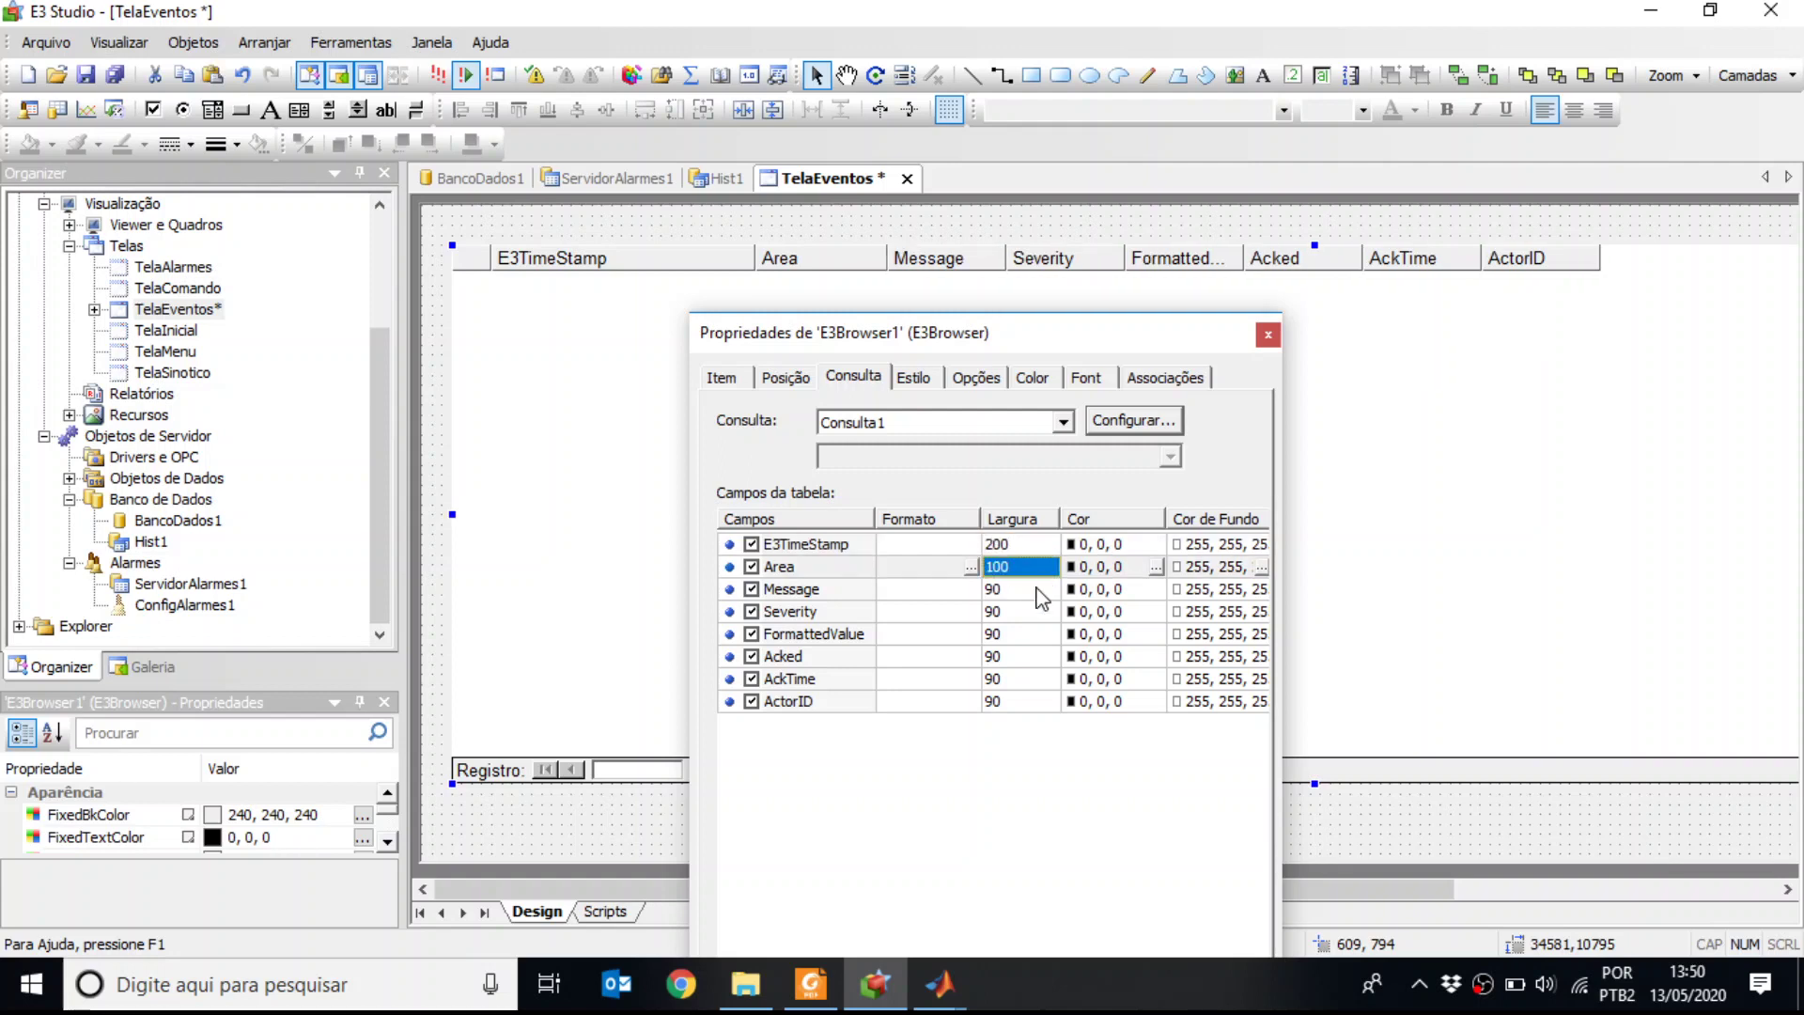
left_click(1044, 588)
type("250")
key("Return")
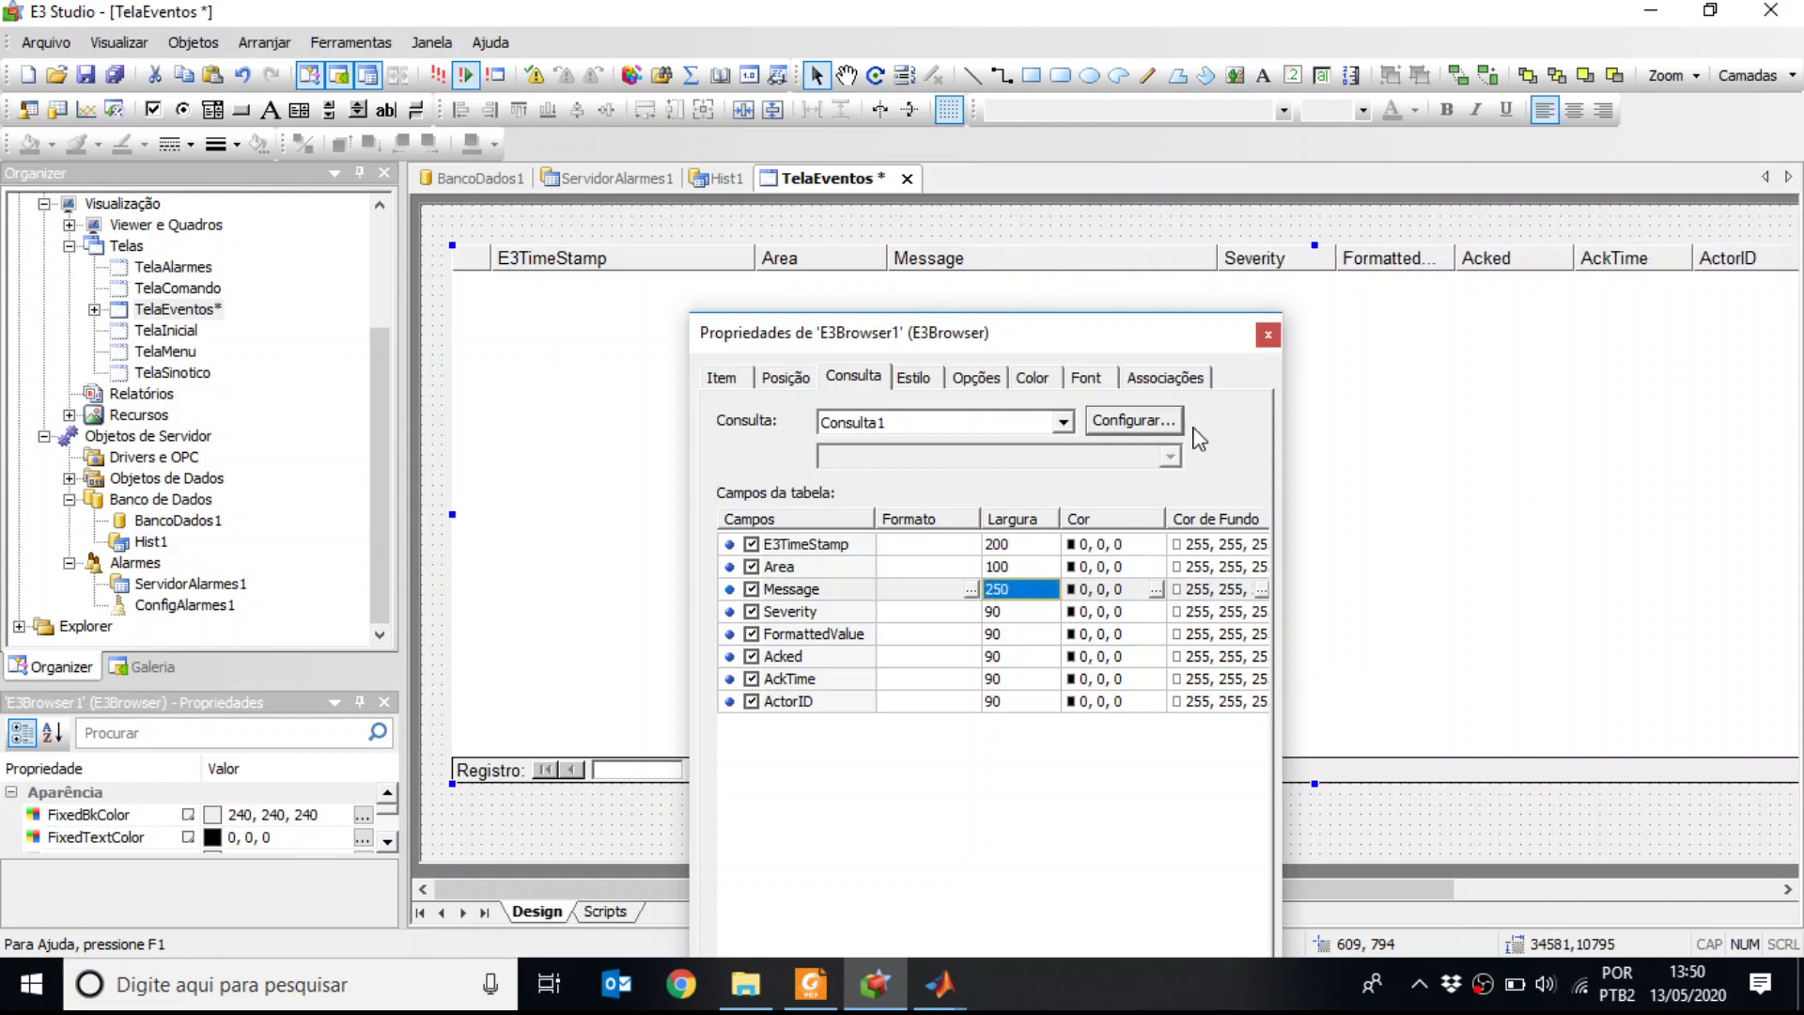
Set the FormattedValue column width to 150 in the browser's table fields
left_click(1048, 635)
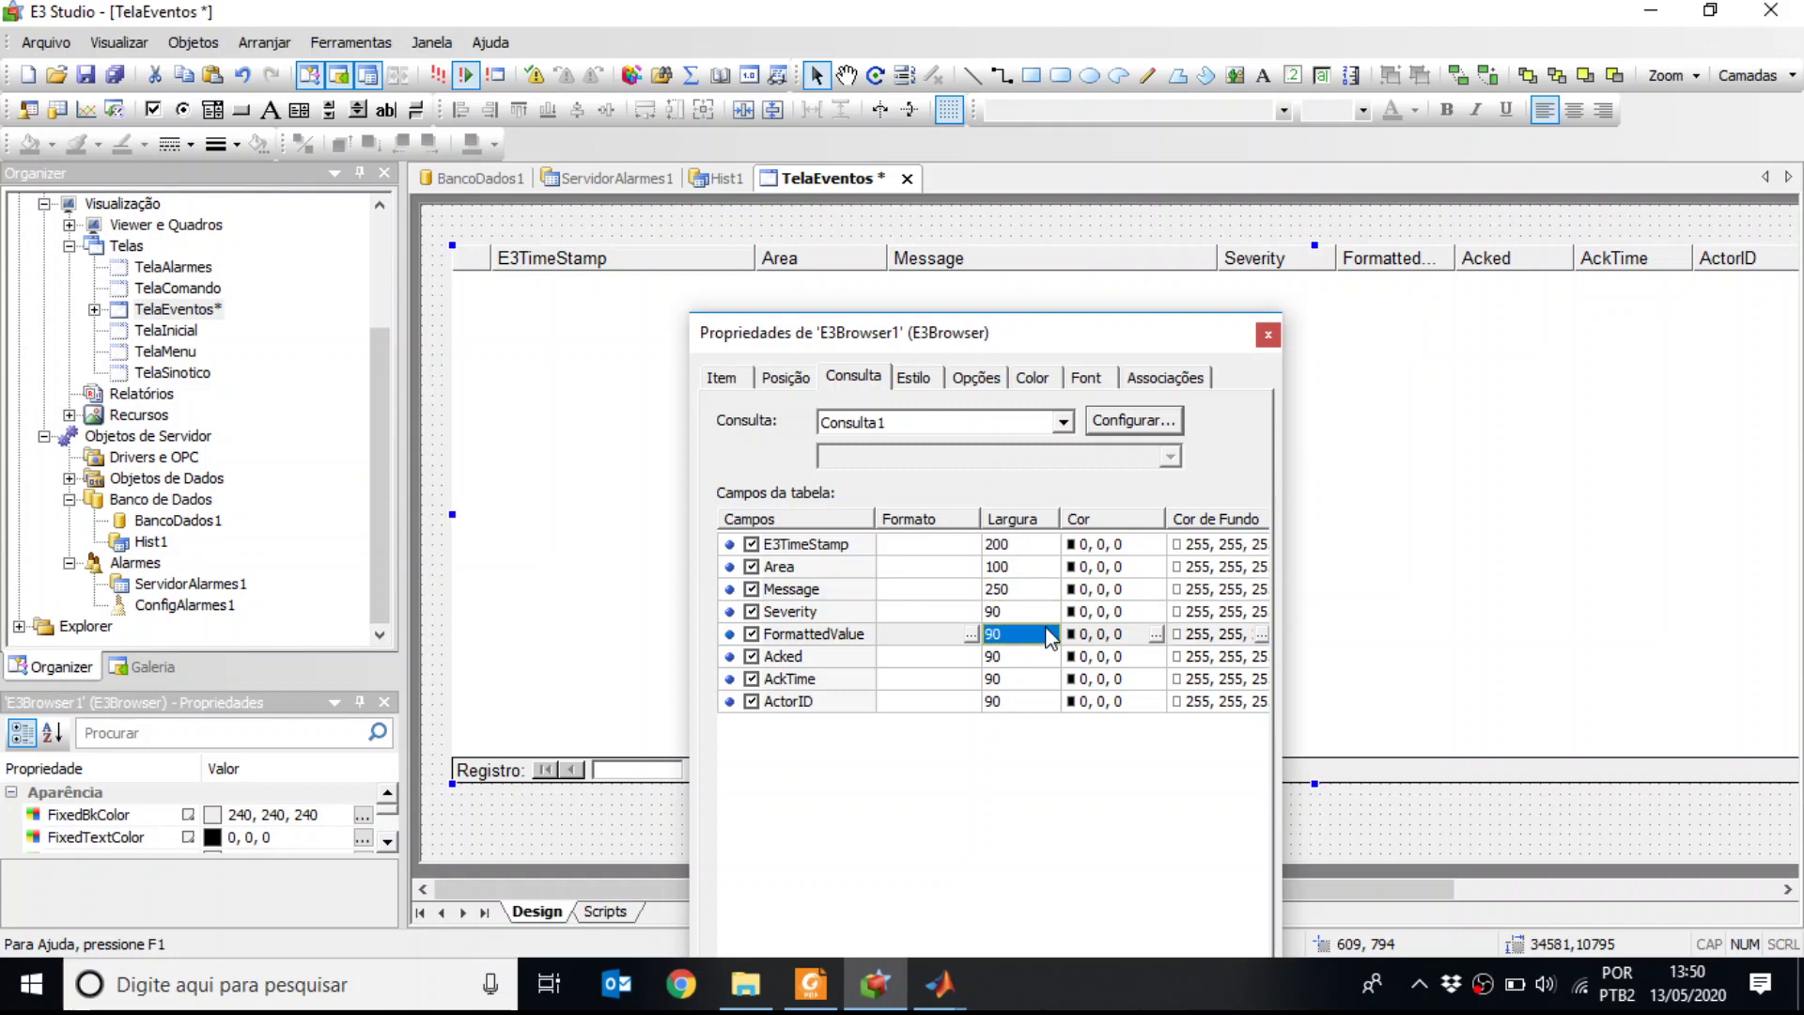
type("150")
key("Escape")
type("150")
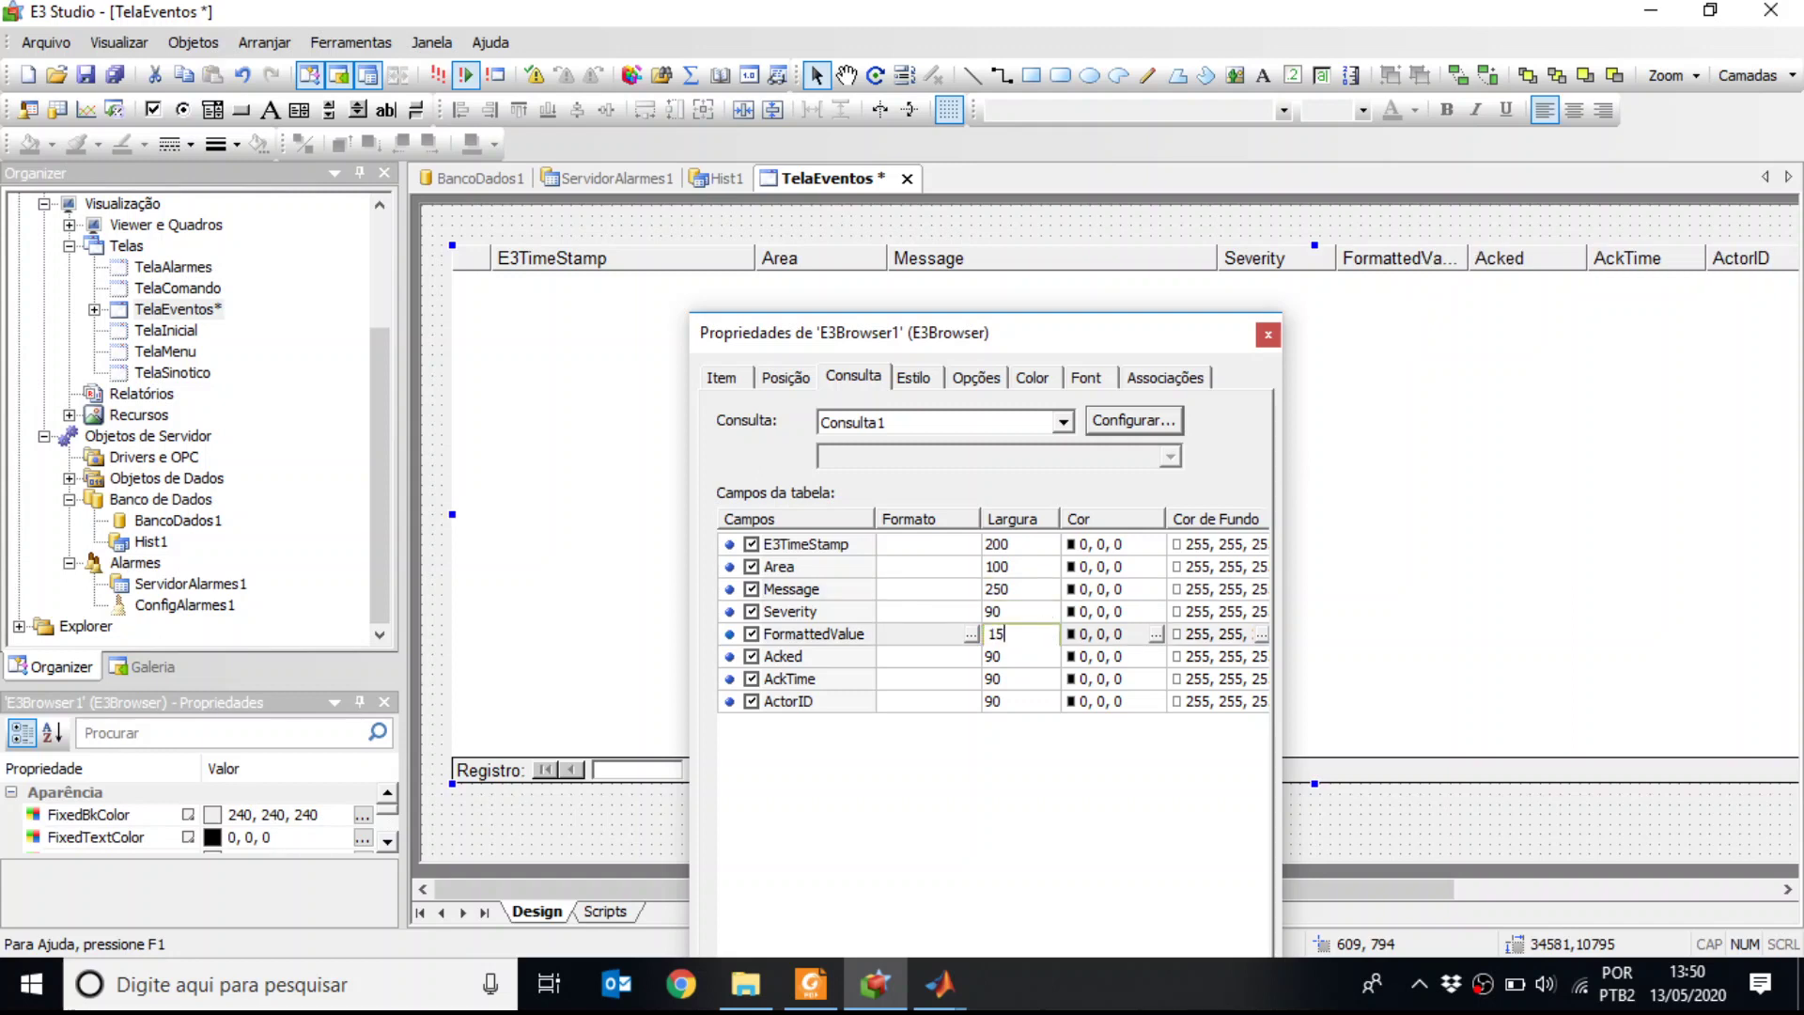
key("Return")
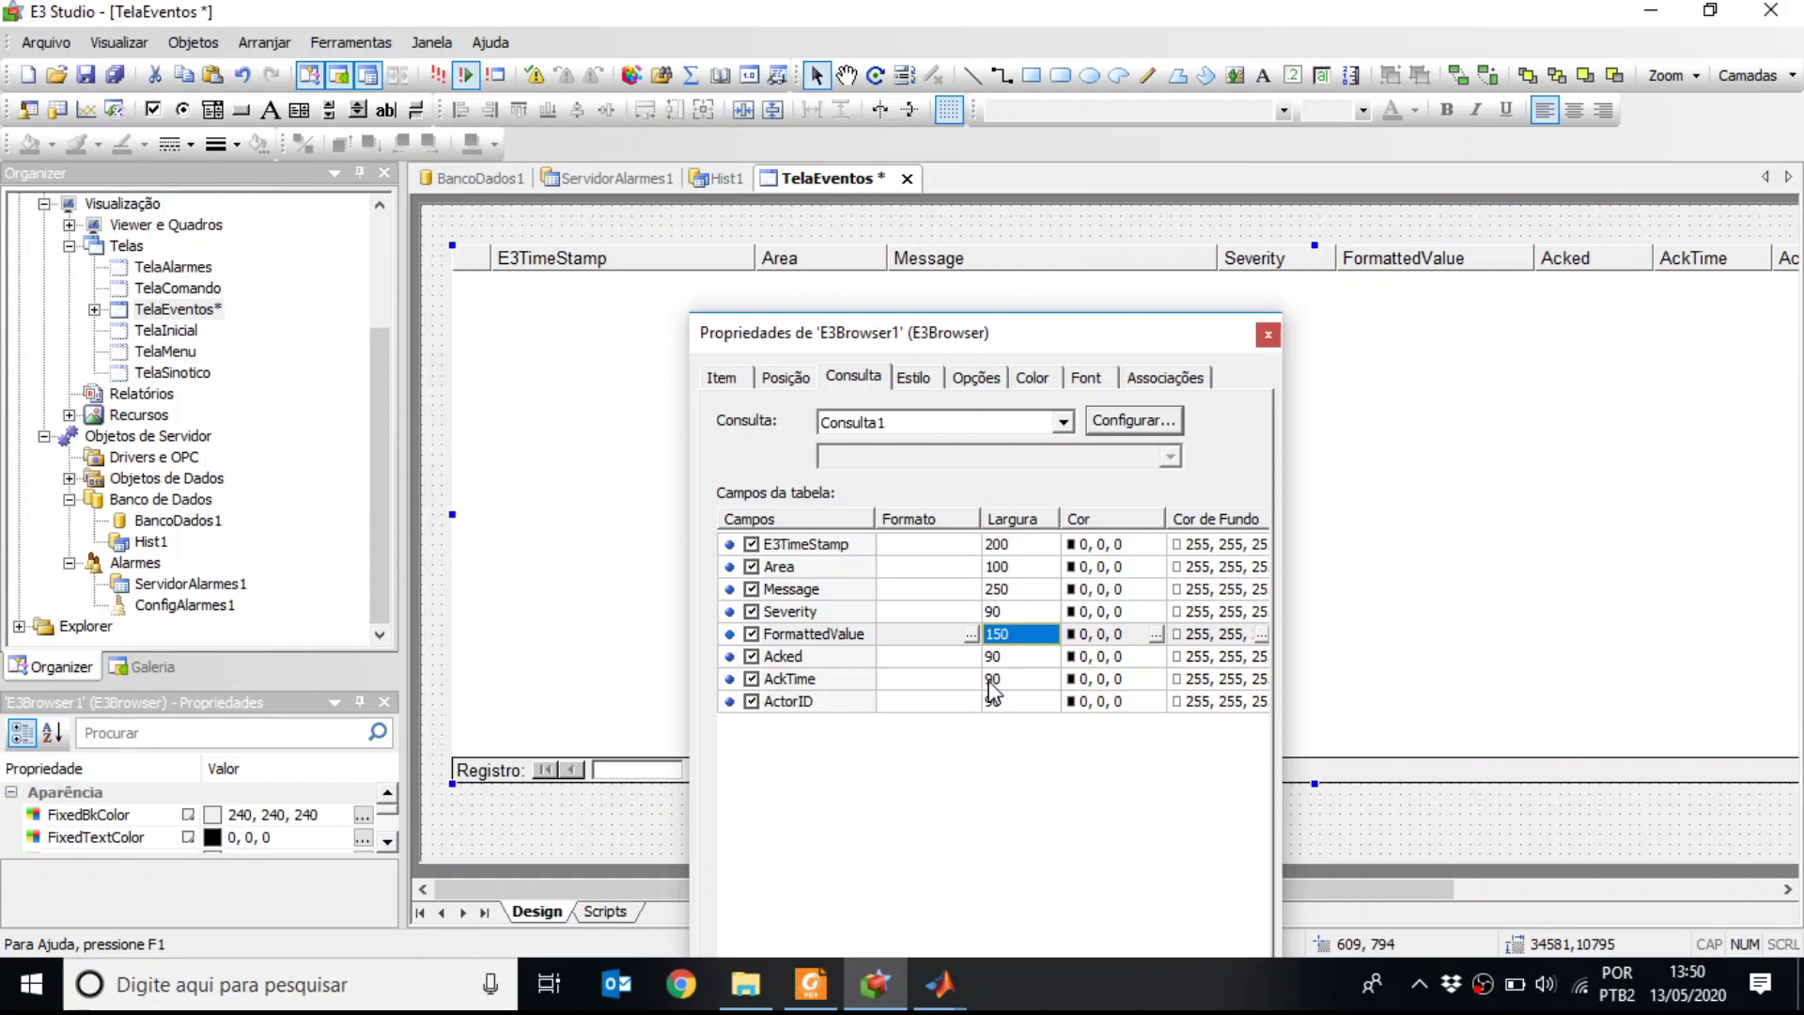
Set the AckTime column width to 200 in the browser's table fields
left_click(1004, 658)
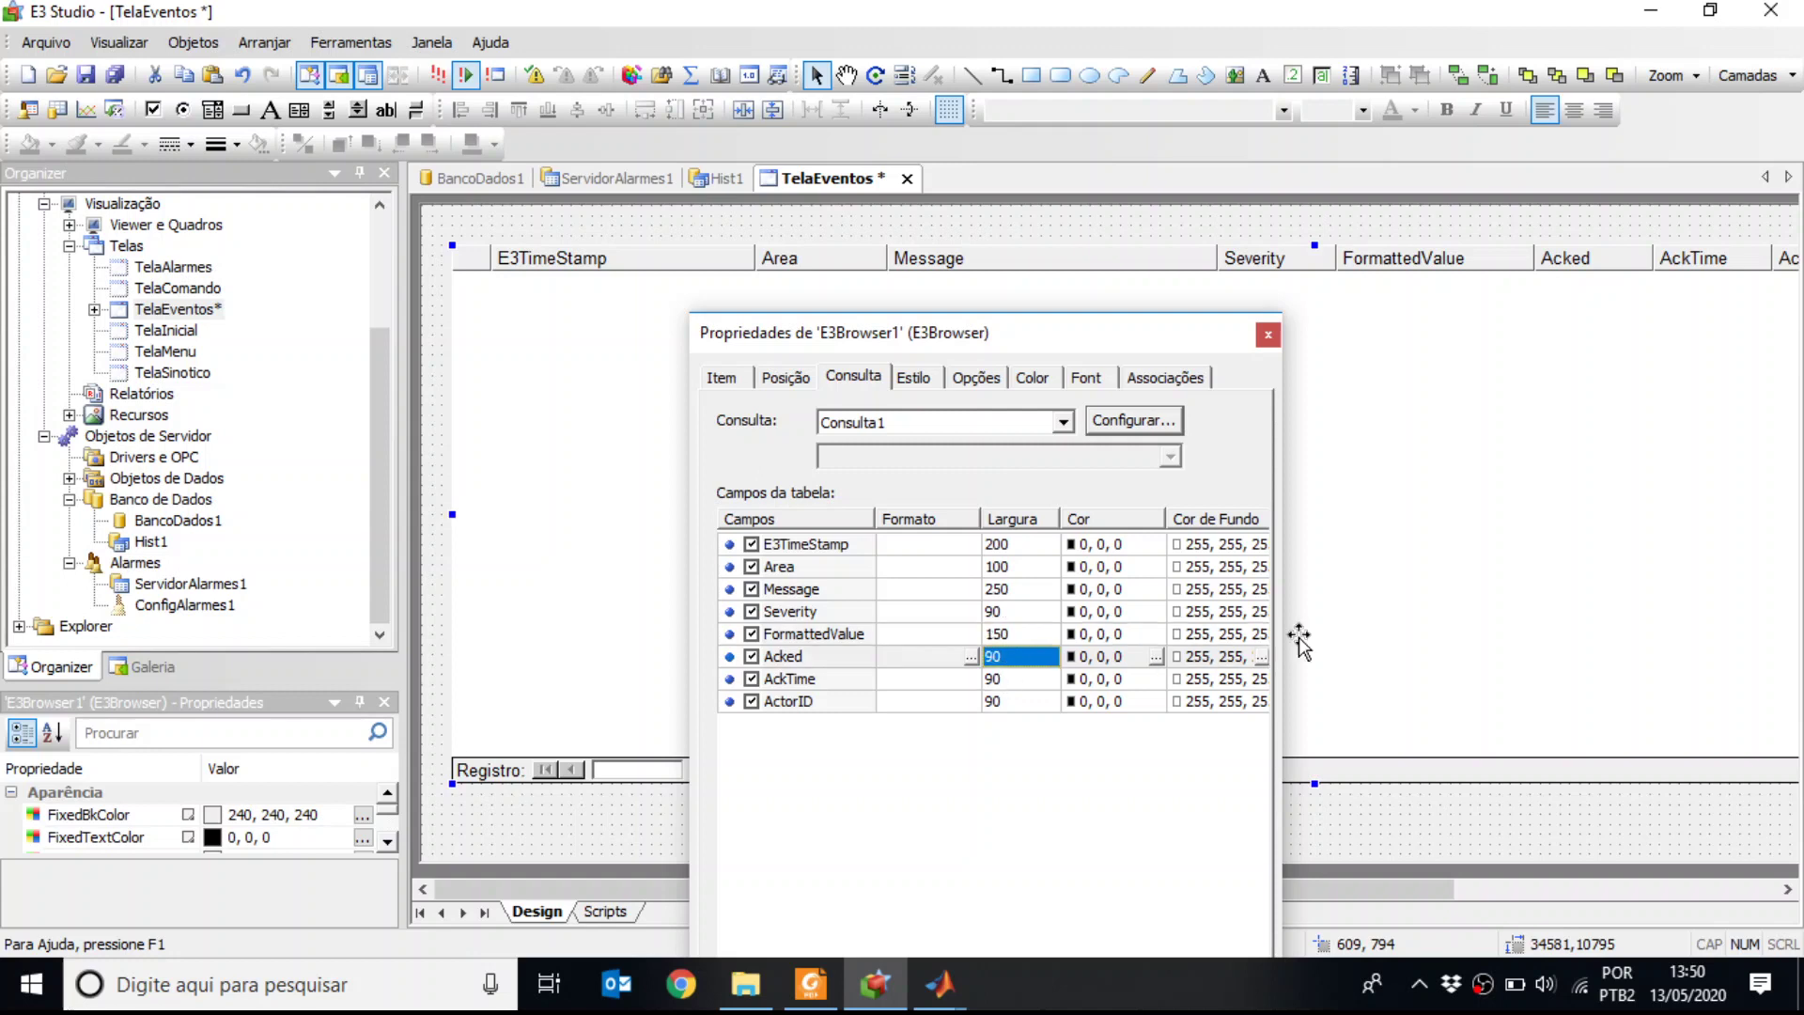
left_click(1011, 680)
type("200")
key("Return")
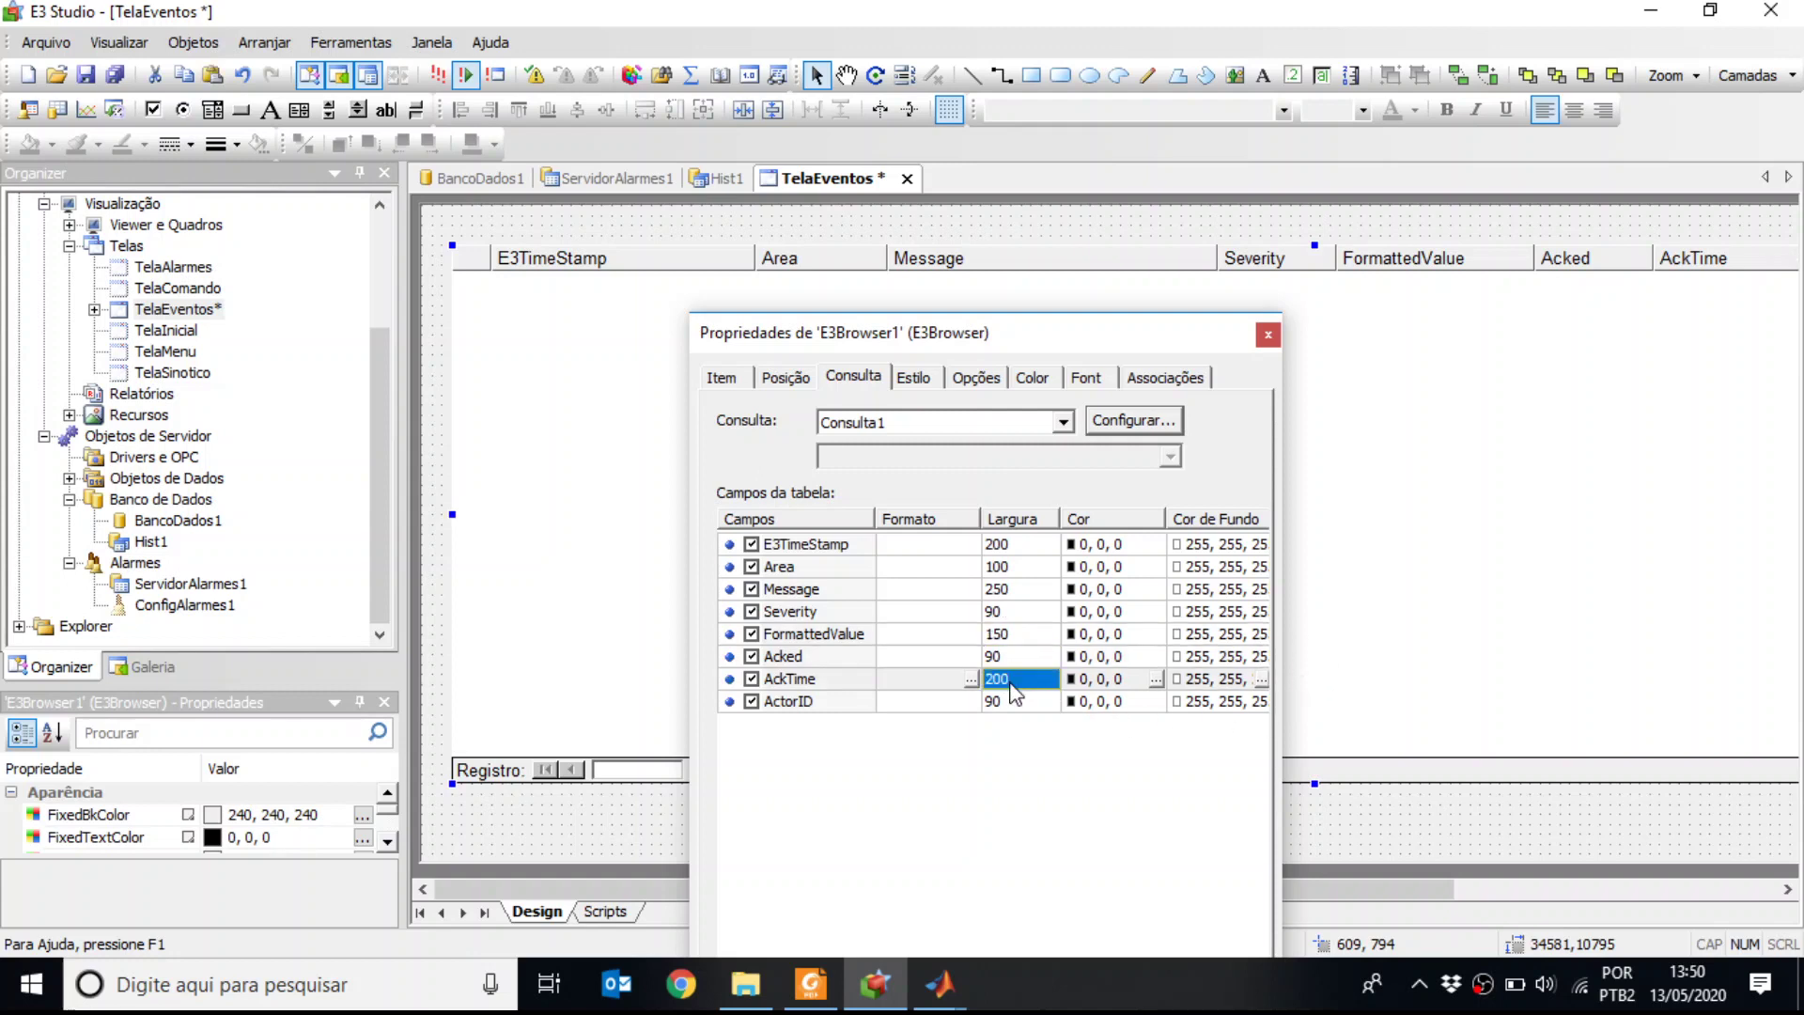
key("Down")
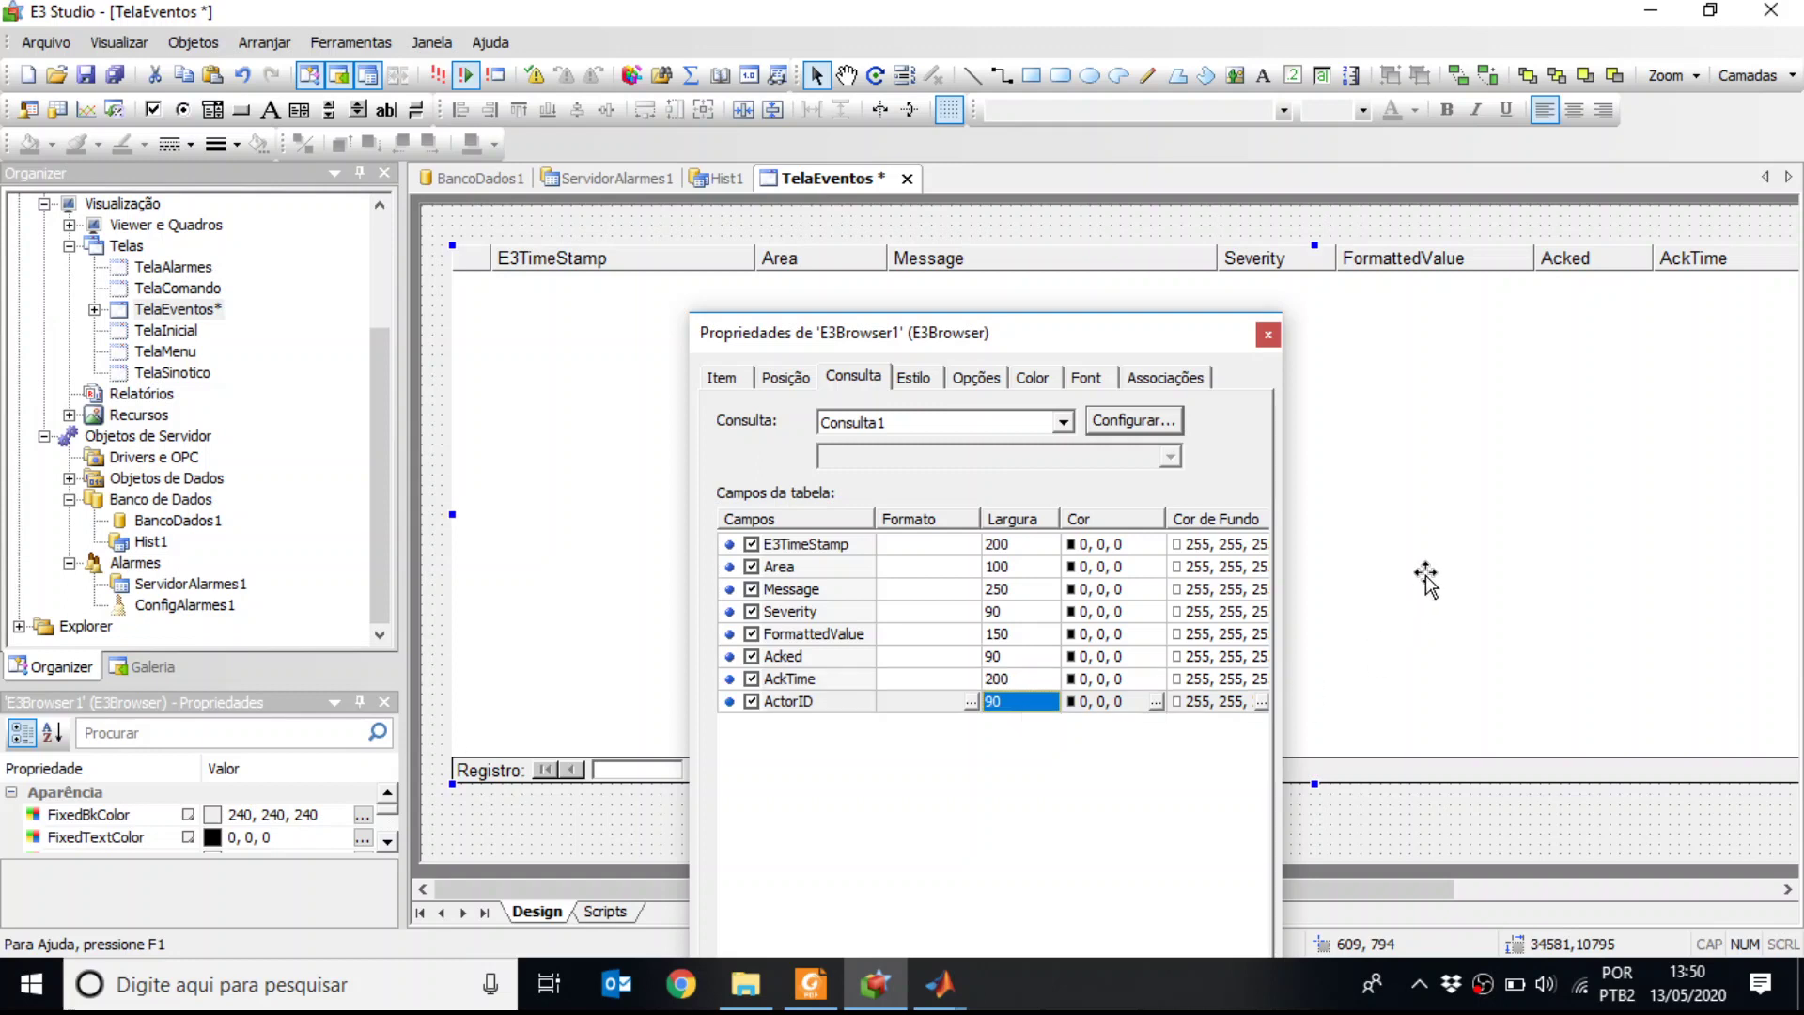
Narrow the E3Browser on the screen so its right edge ends at the ActorID column
left_click(1369, 400)
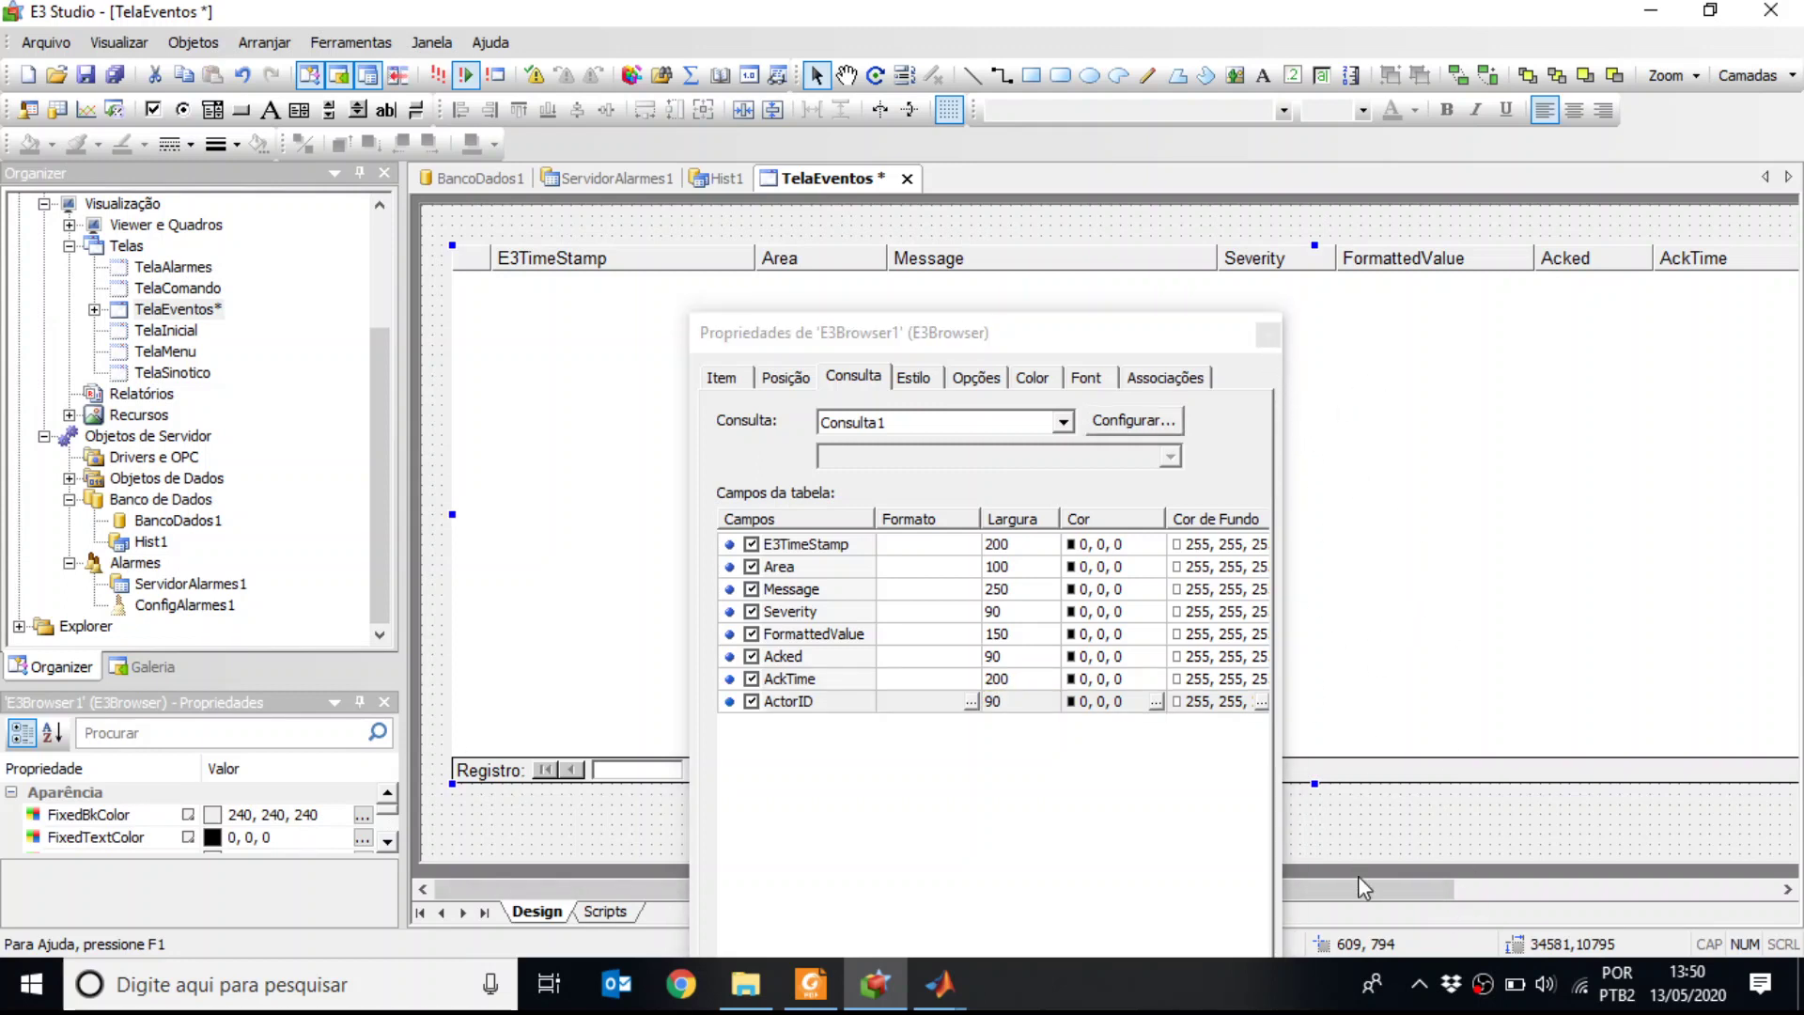
left_click_drag(1359, 883, 1683, 880)
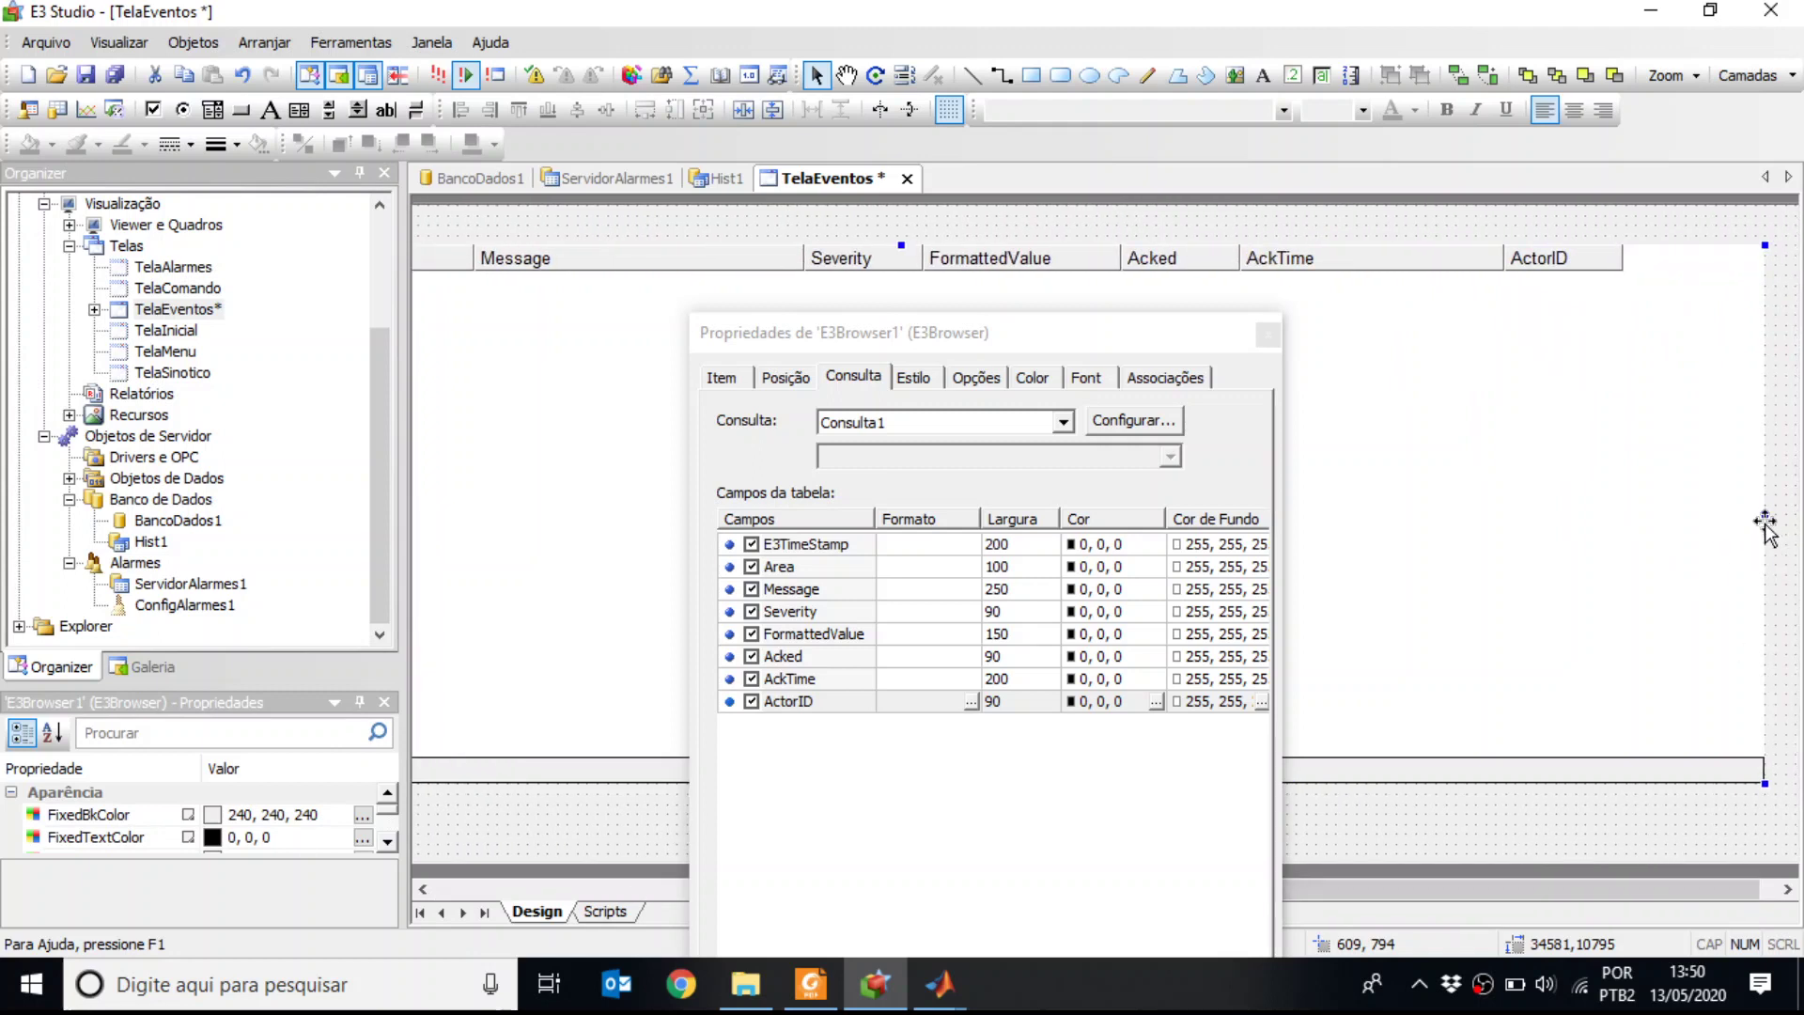
left_click_drag(1766, 517, 1627, 485)
left_click(1788, 571)
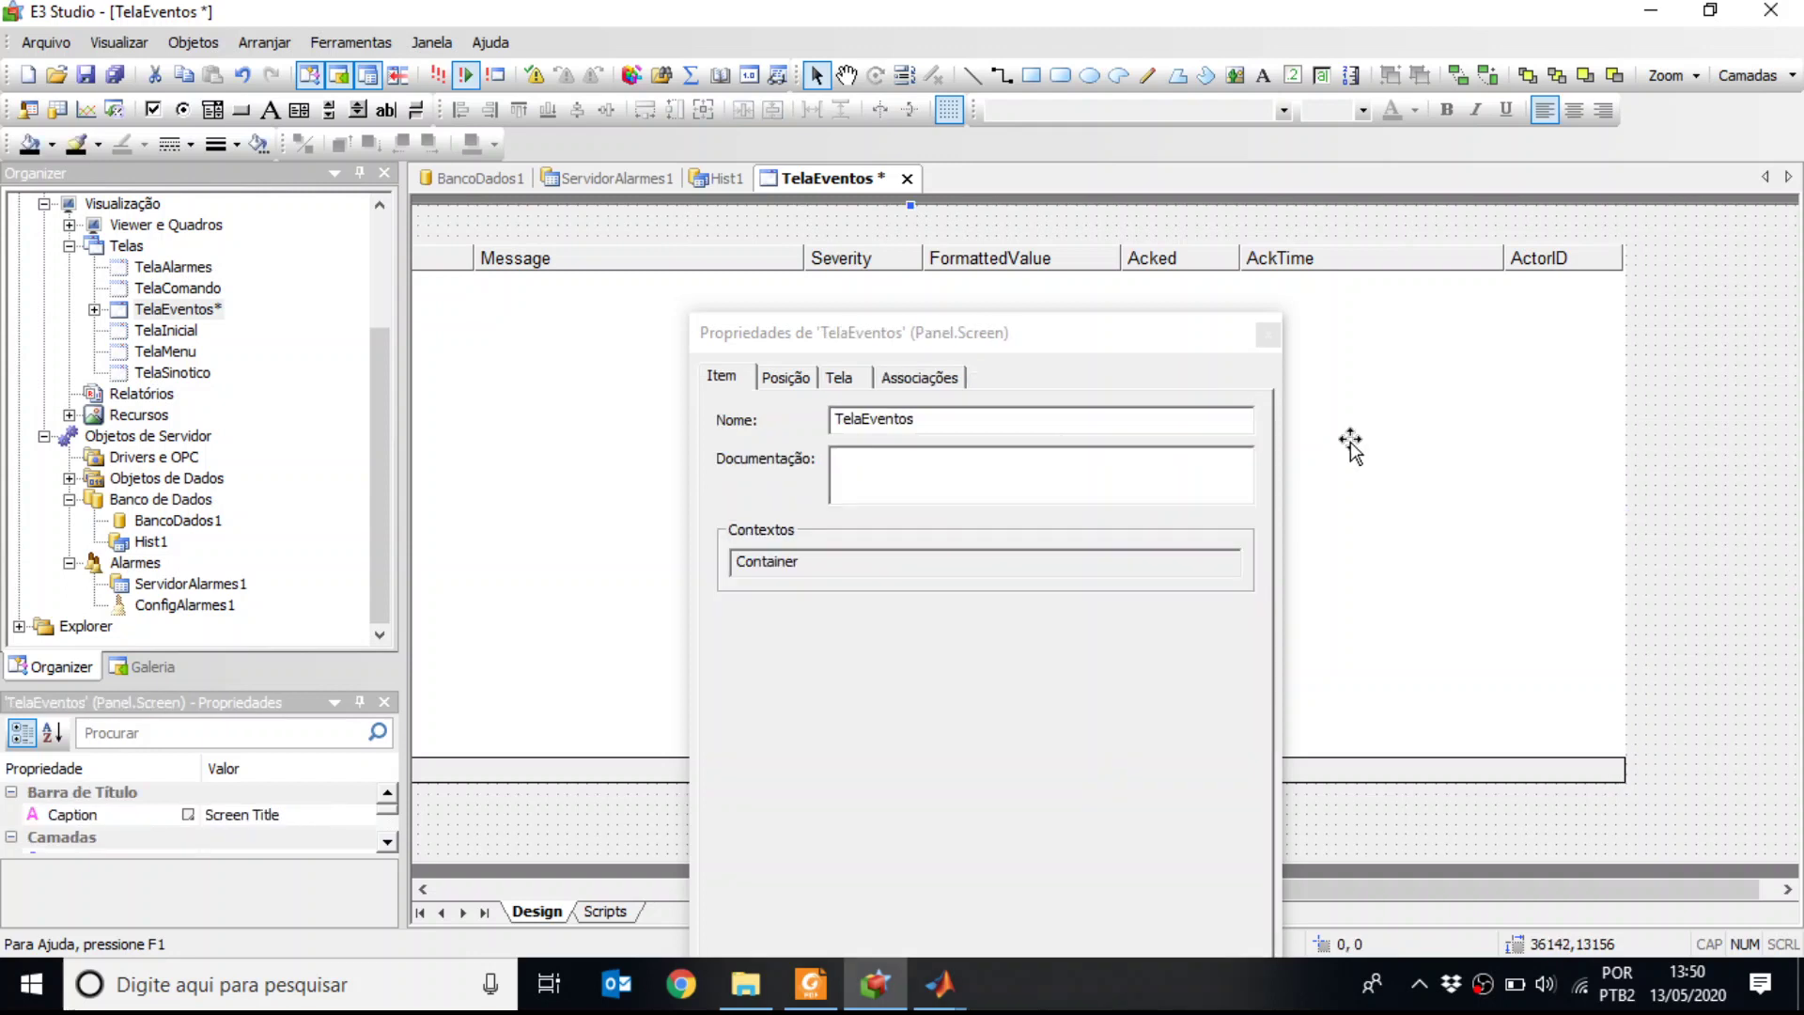
Set the text colour of the browser's E3TimeStamp field to turquoise (0, 255, 192)
left_click(1365, 343)
left_click(853, 377)
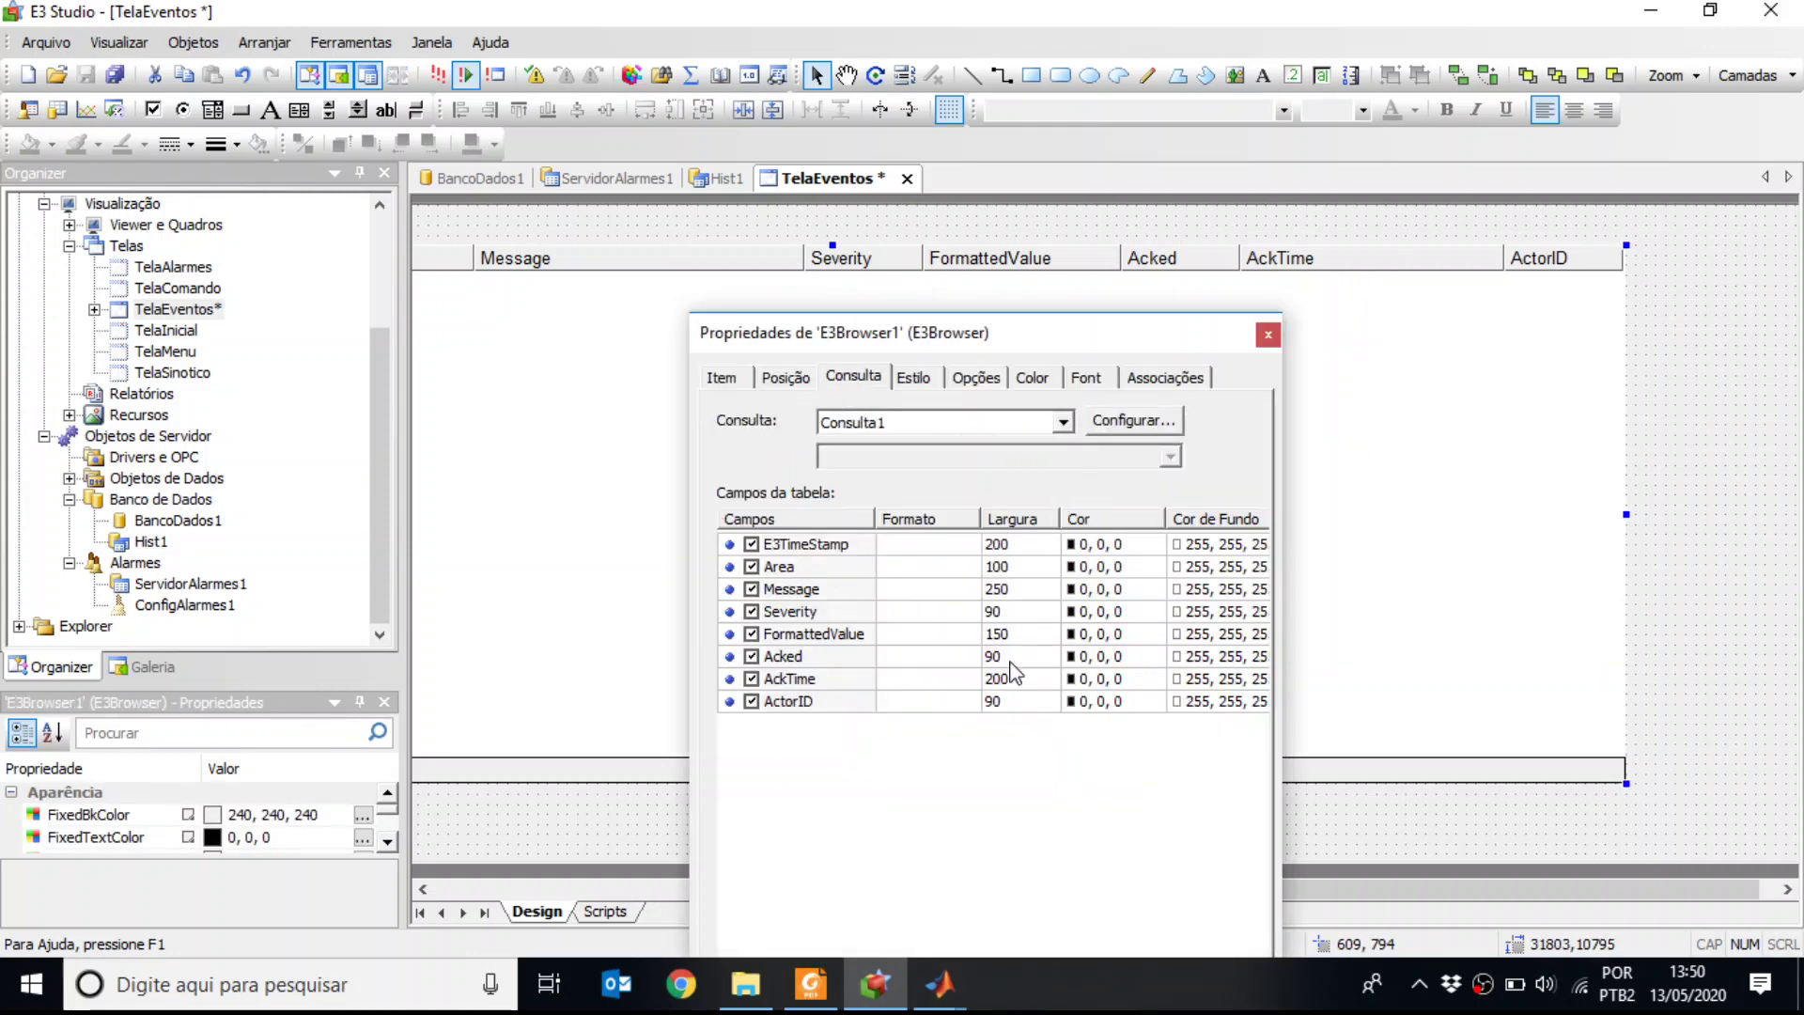
left_click(1163, 554)
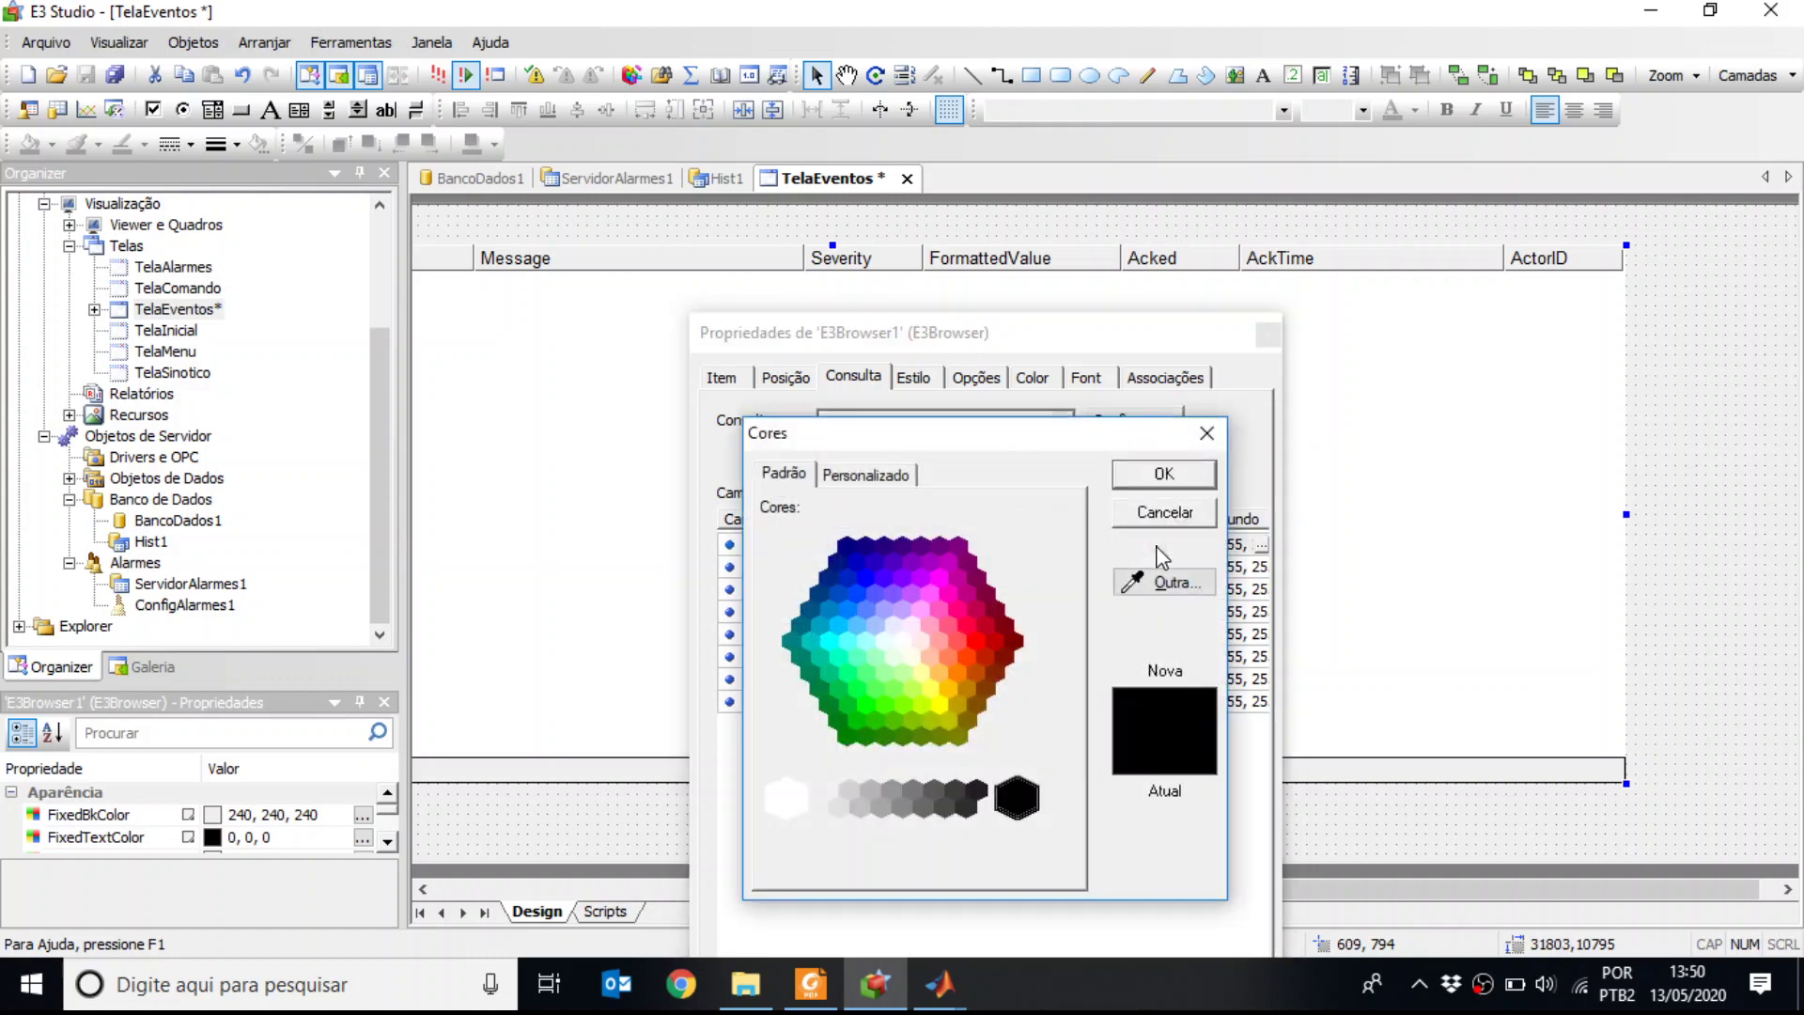
left_click(836, 655)
left_click(1165, 474)
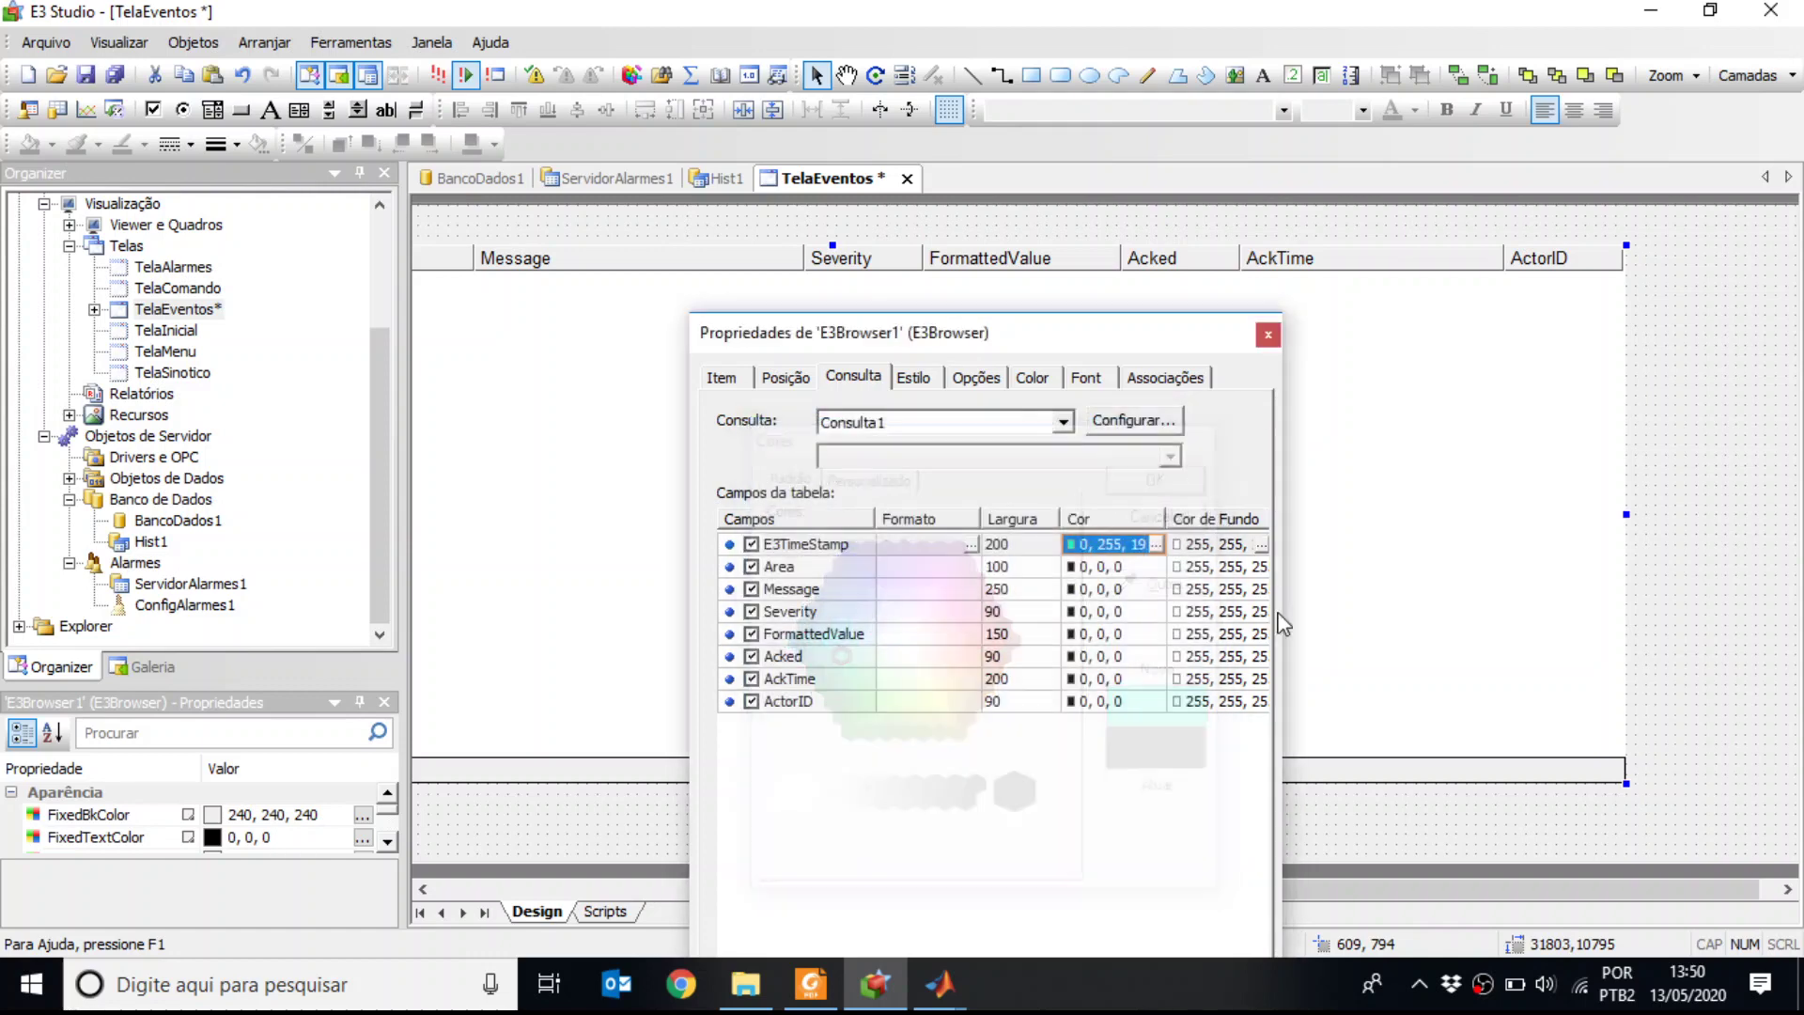
Set the text colour of the browser's Severity field to yellow and save the TelaEventos screen
left_click(1134, 615)
left_click(1157, 612)
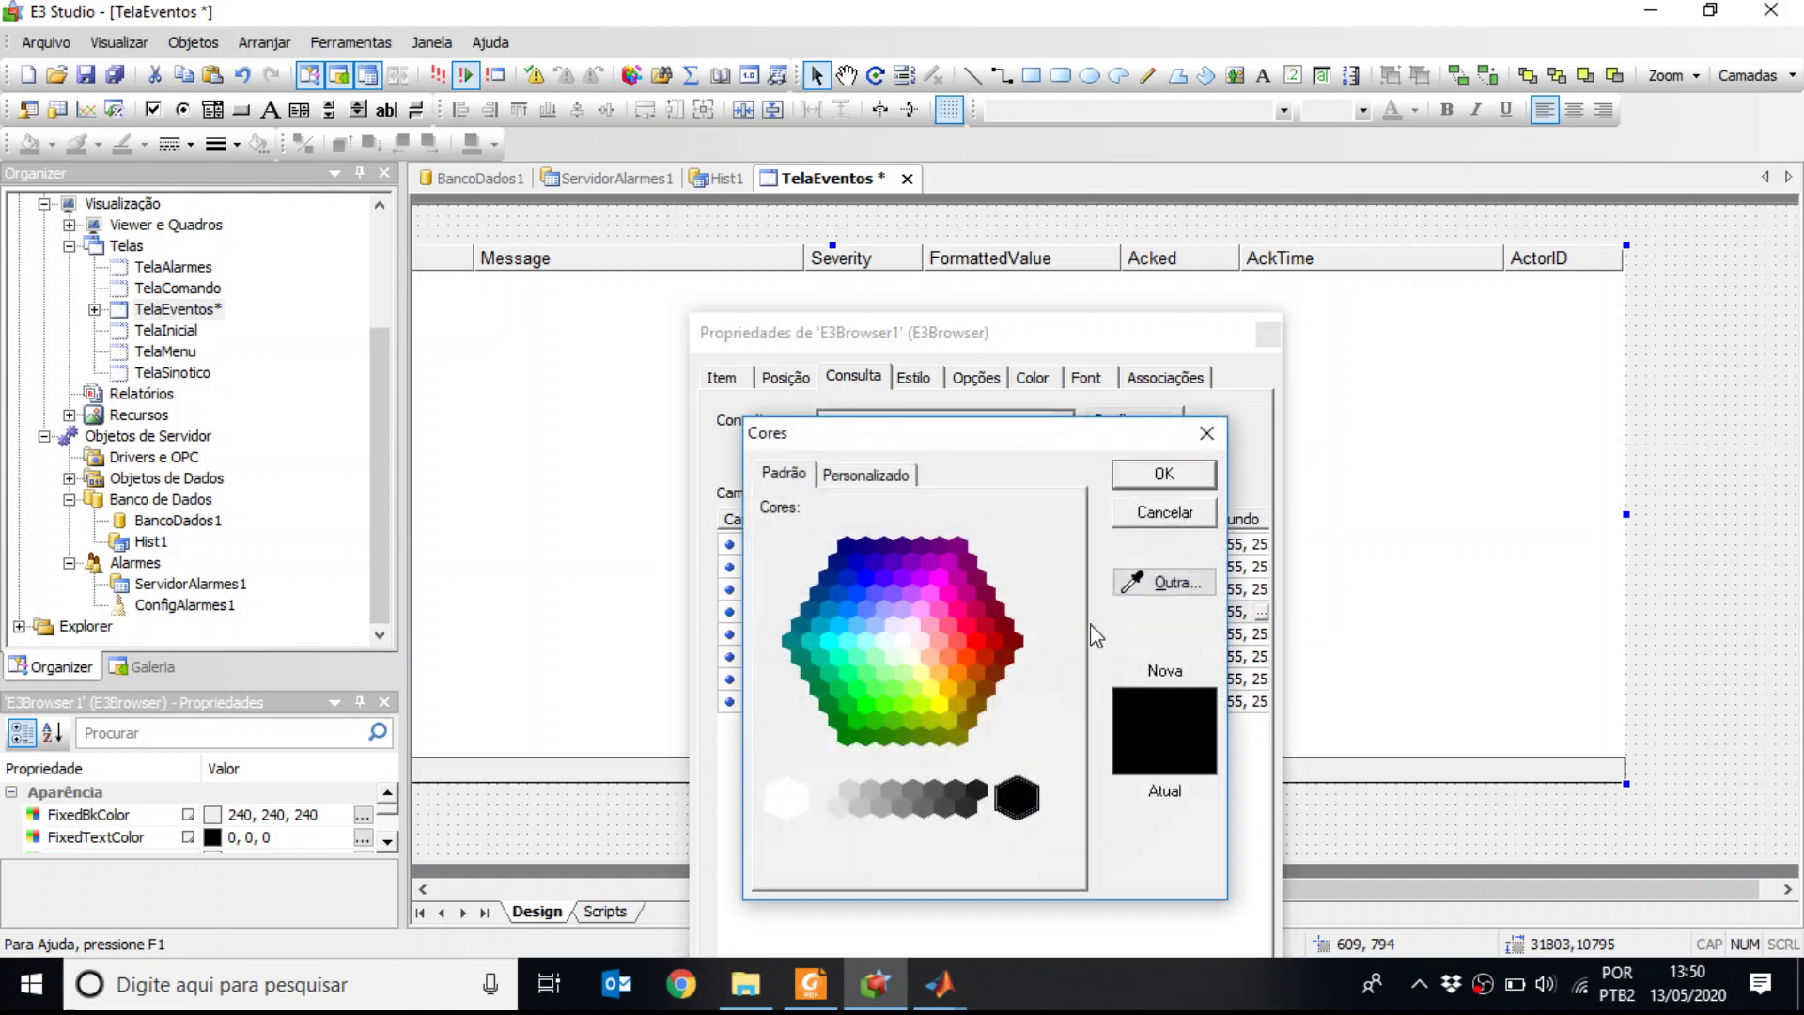
left_click(938, 704)
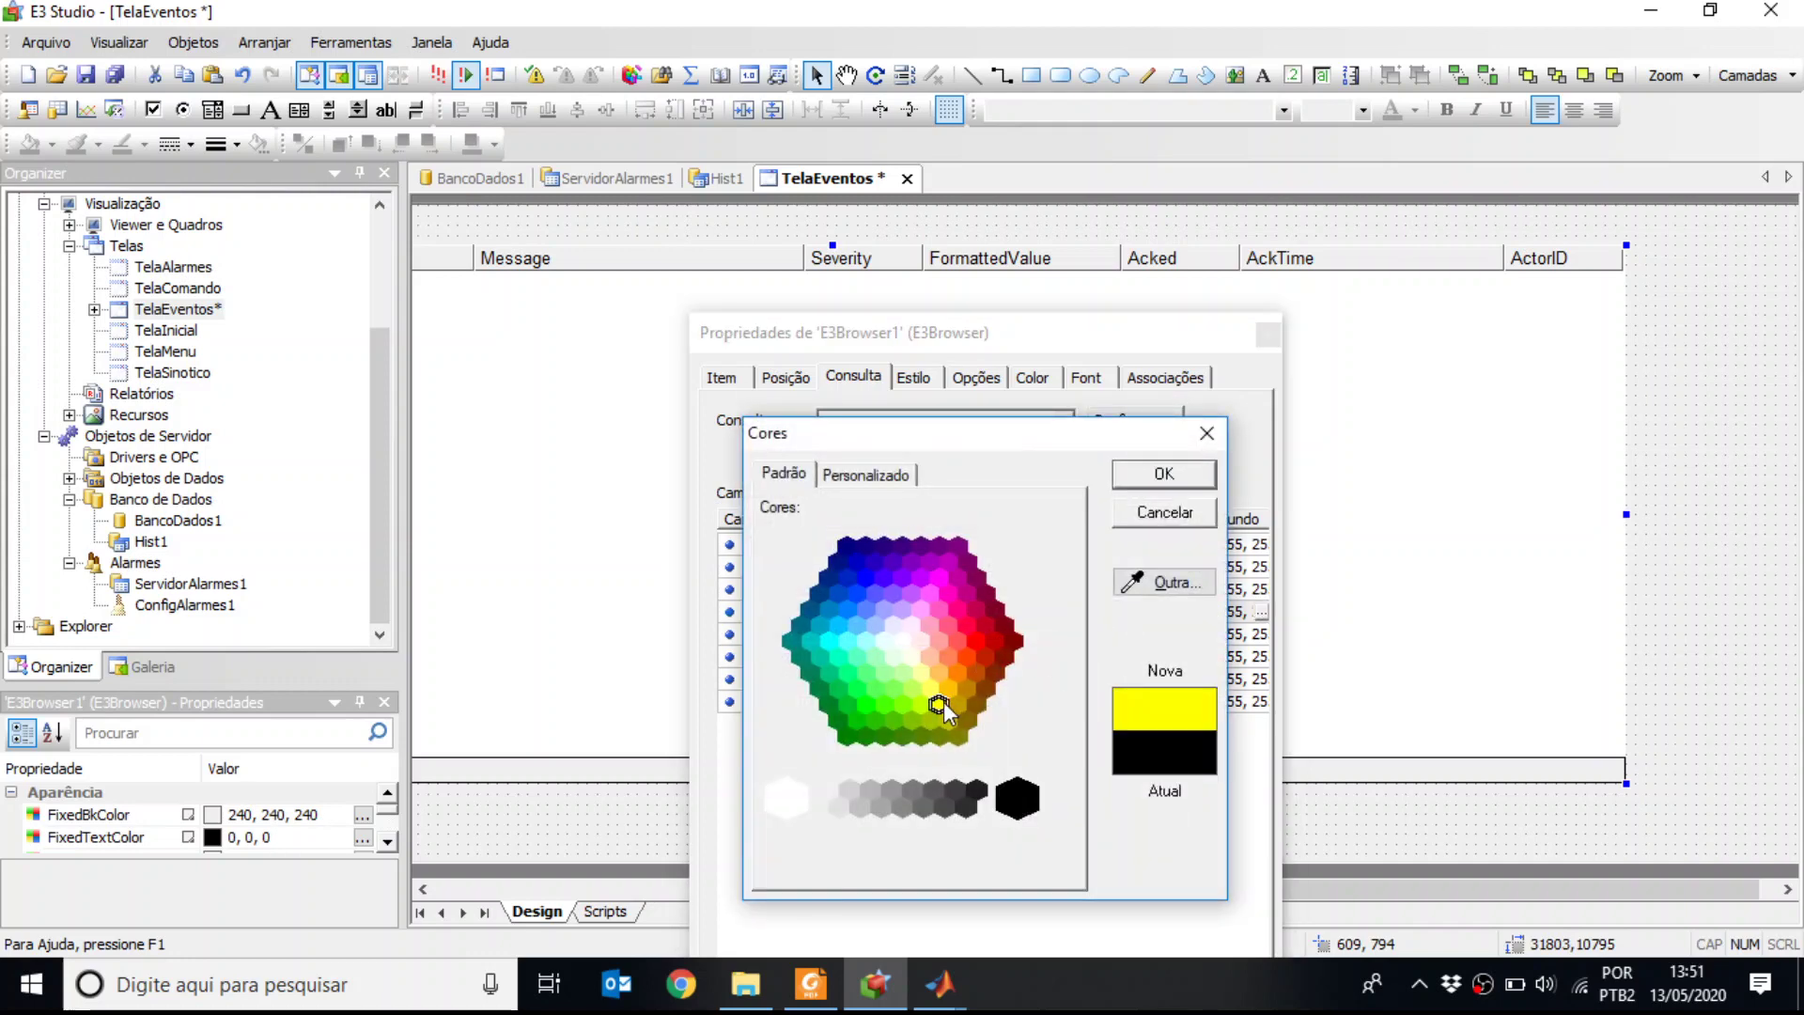
left_click(1165, 474)
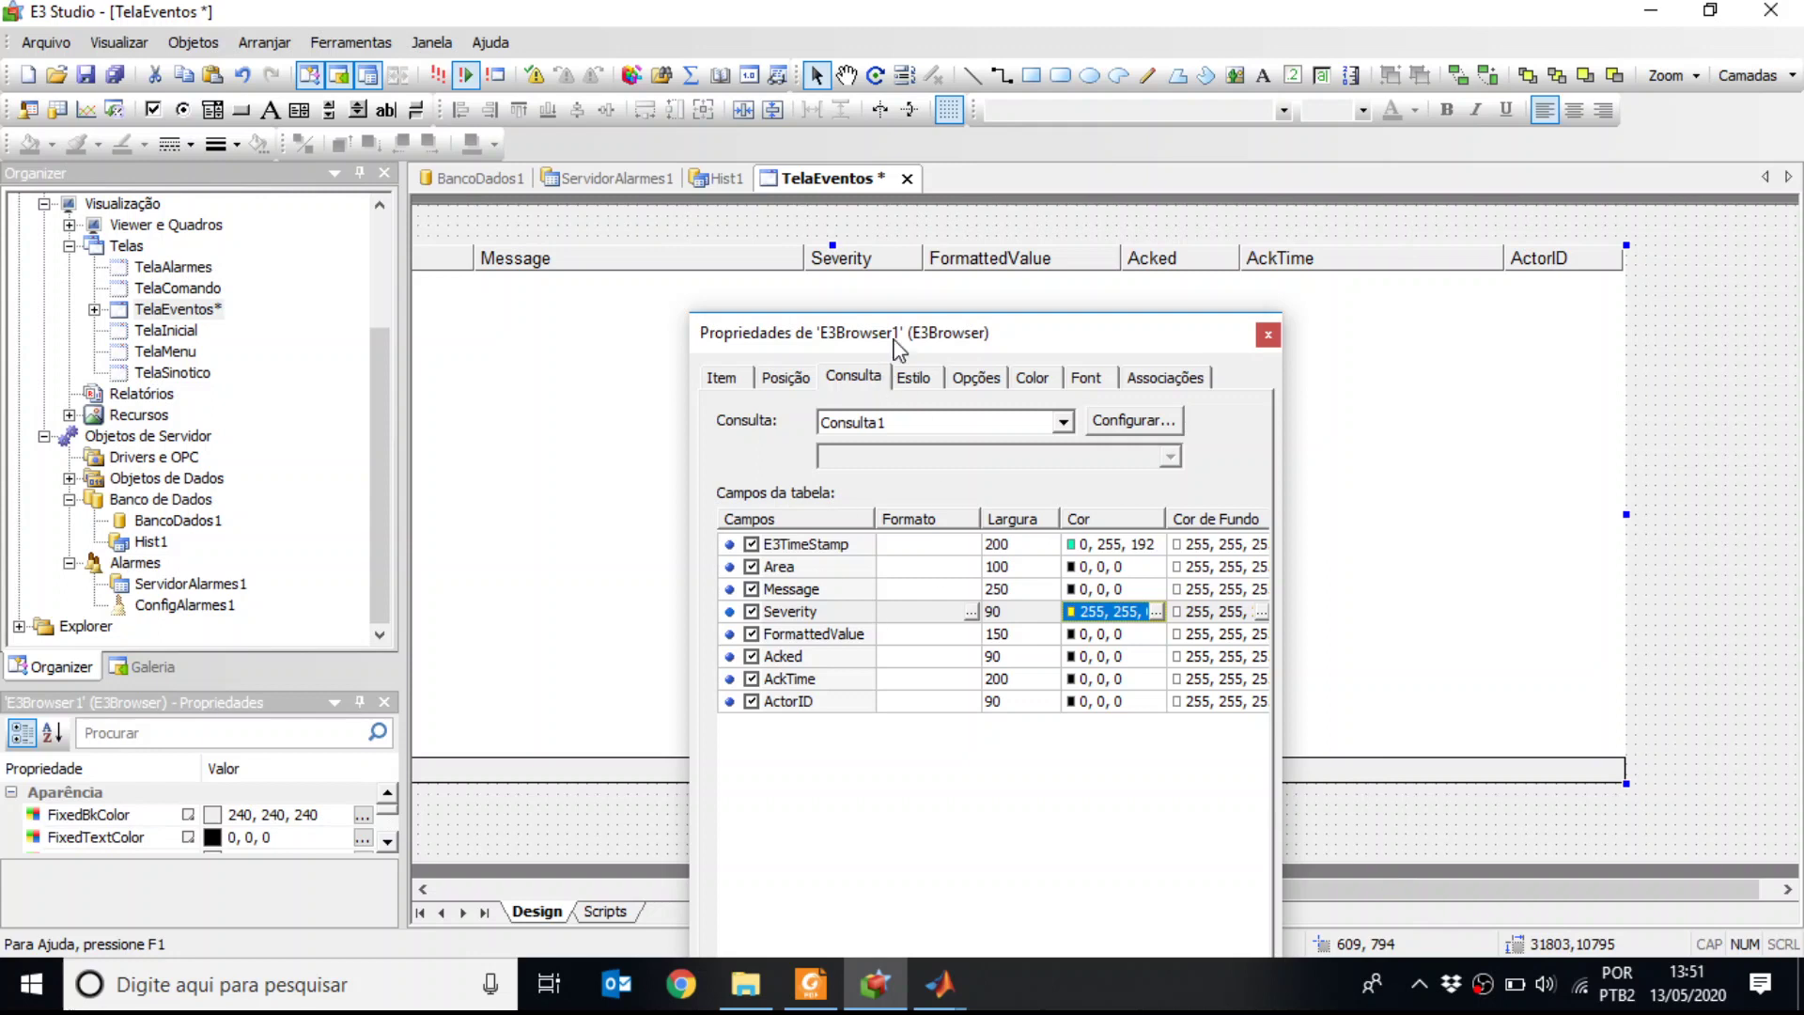
key("ctrl+s")
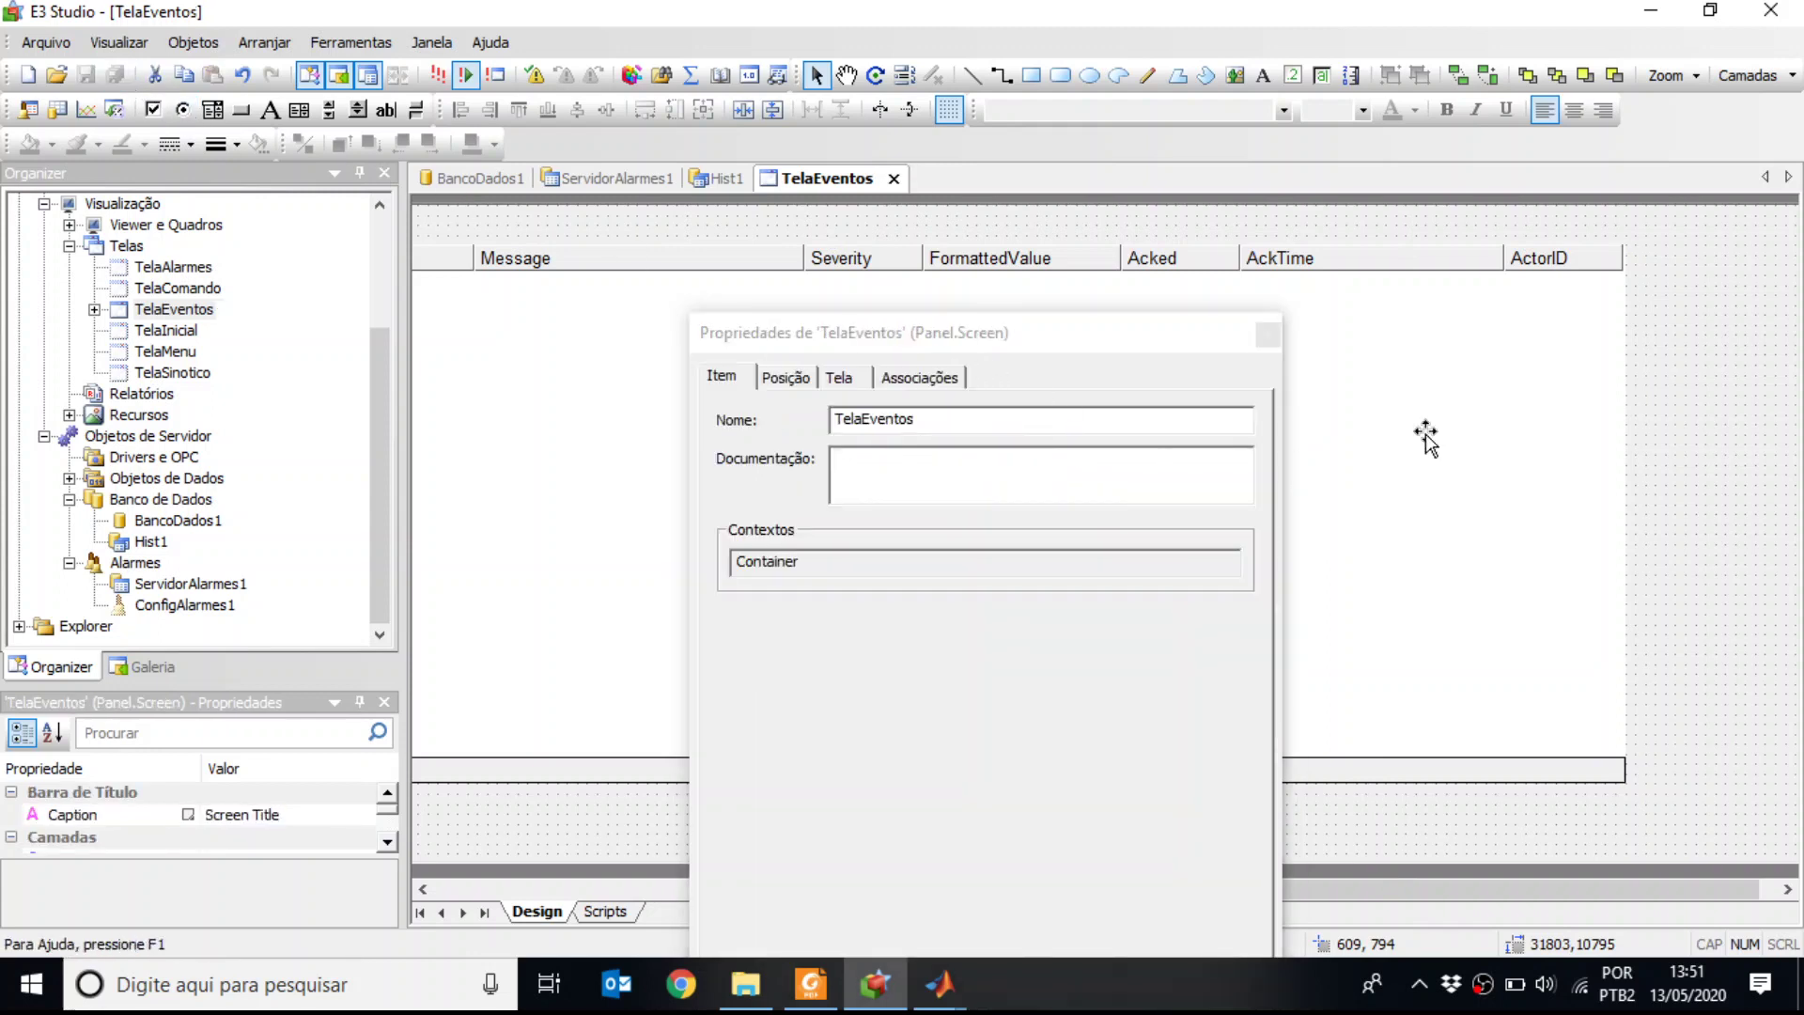
Make the E3Browser update its data every 2000 ms, close its properties and save the project
left_click(1501, 402)
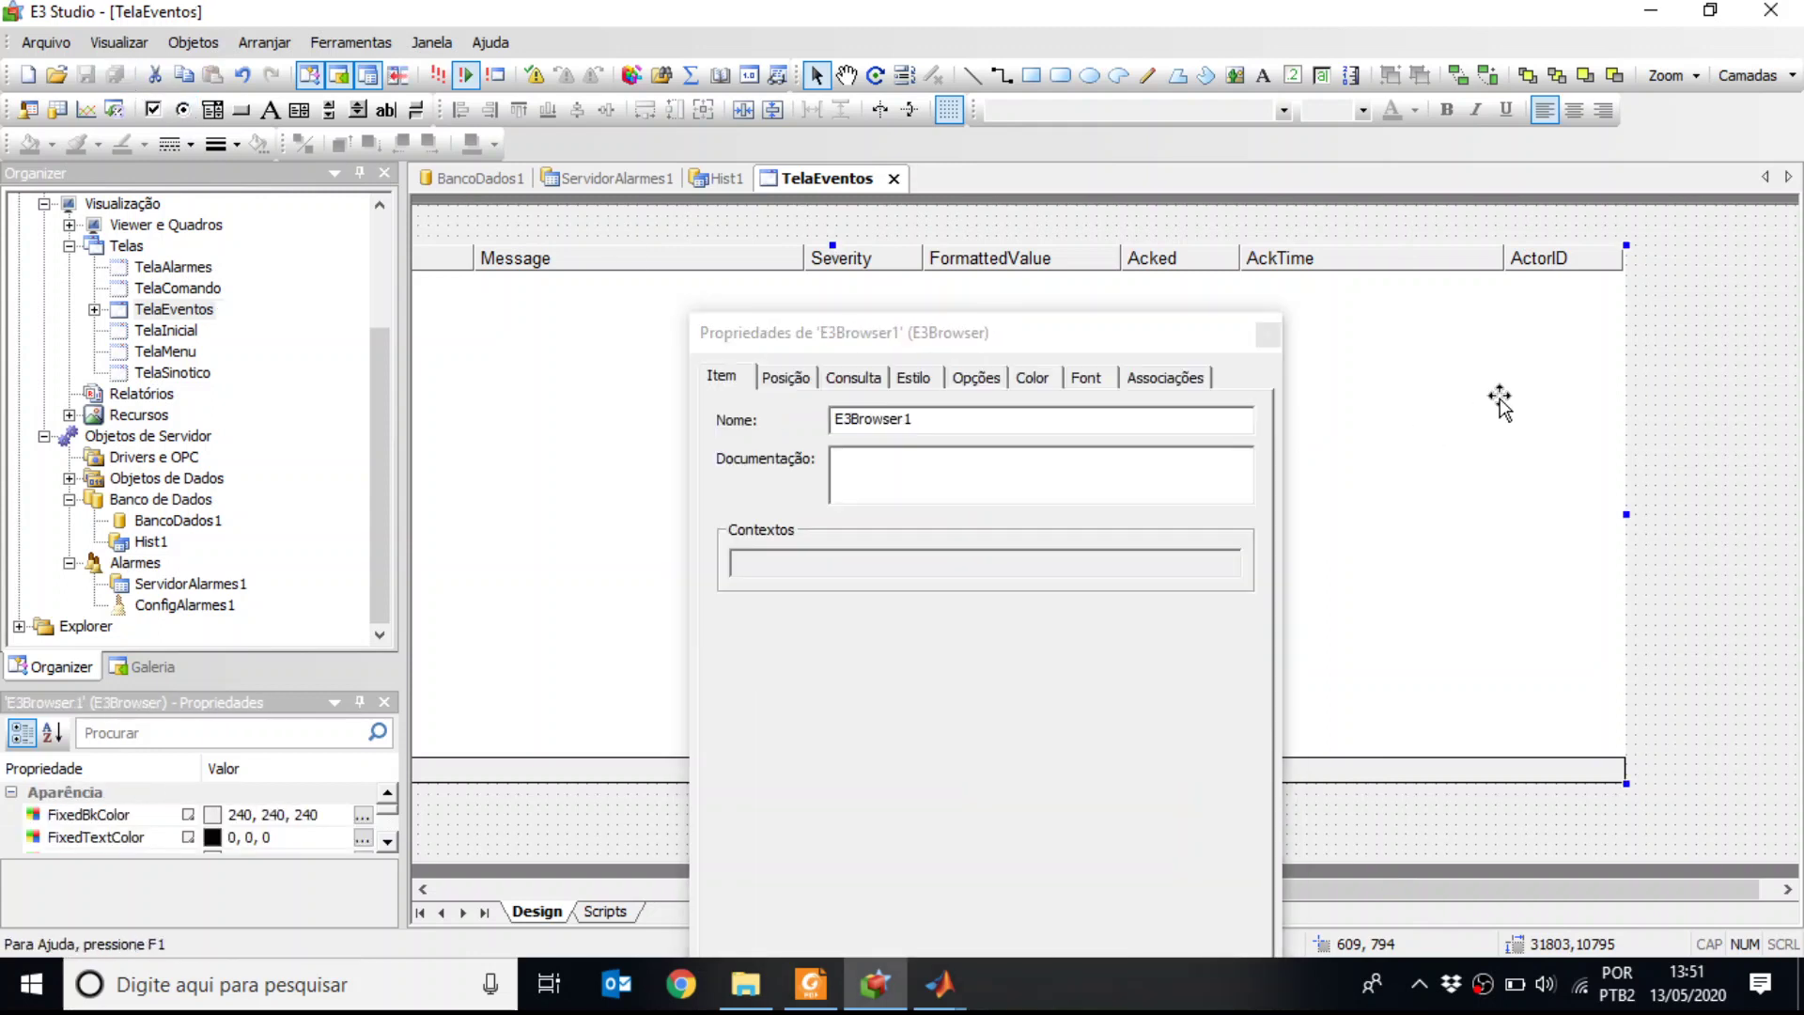
left_click(977, 385)
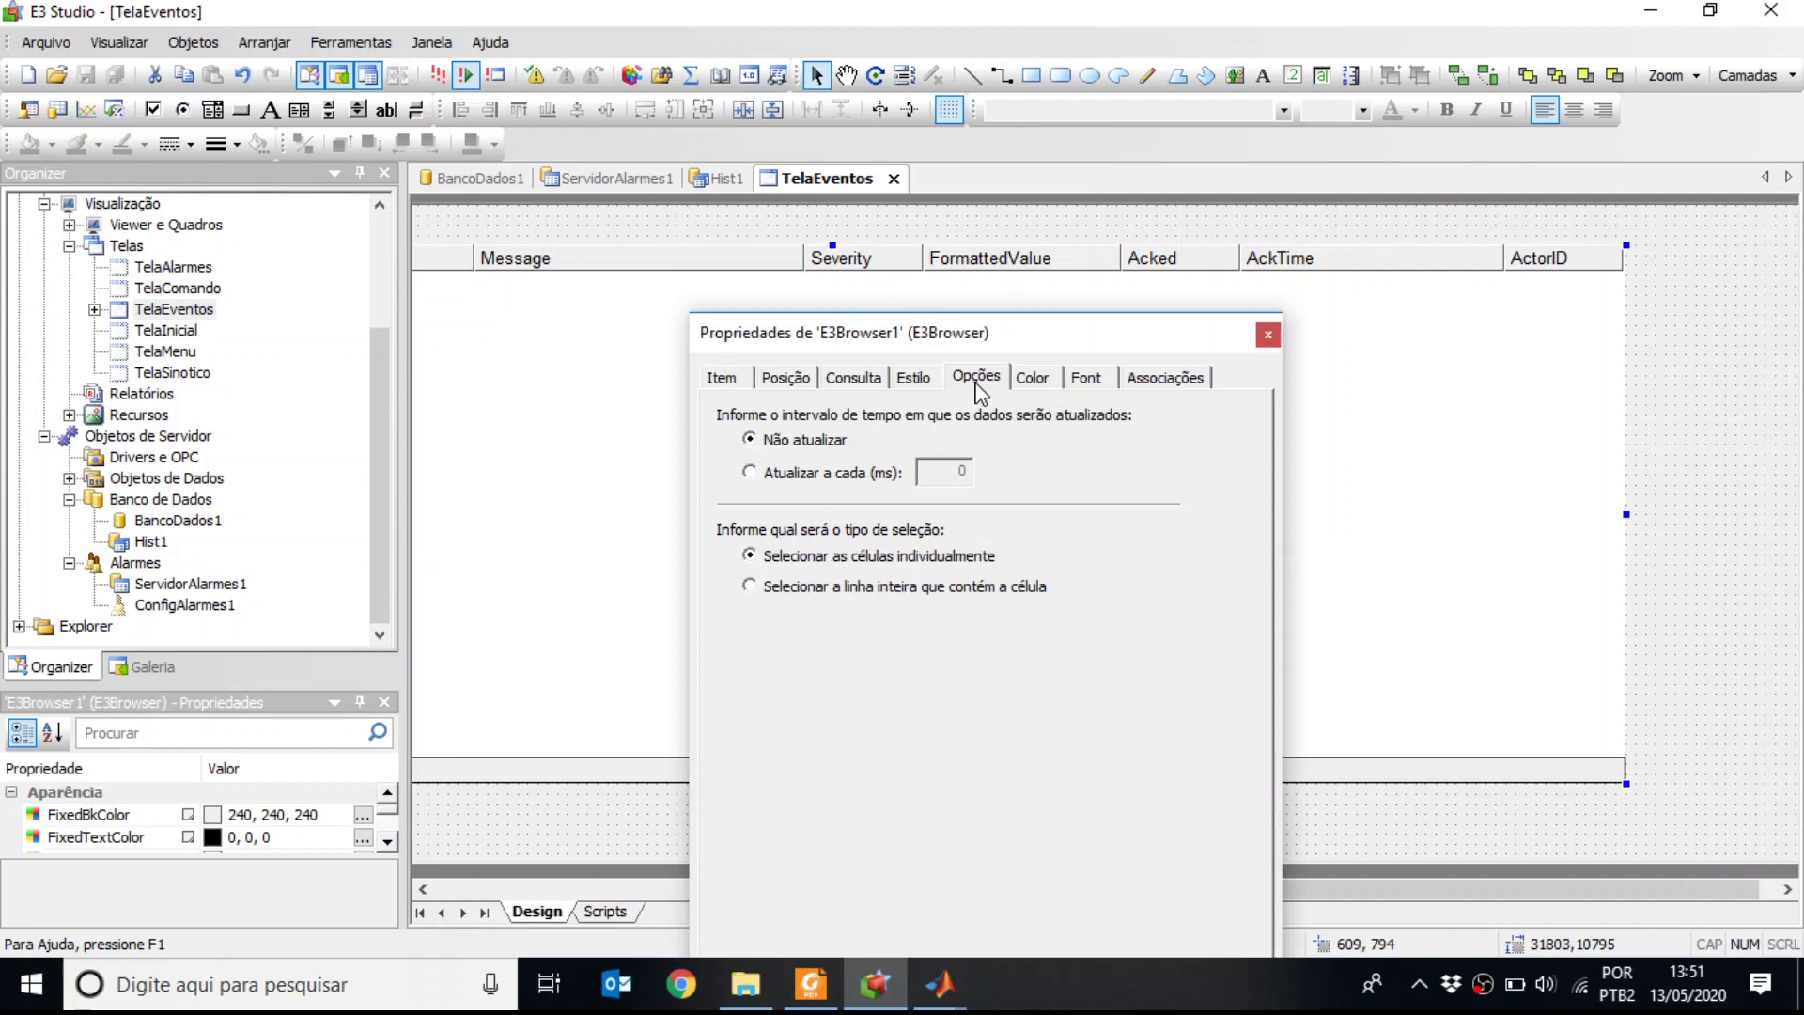
left_click(830, 473)
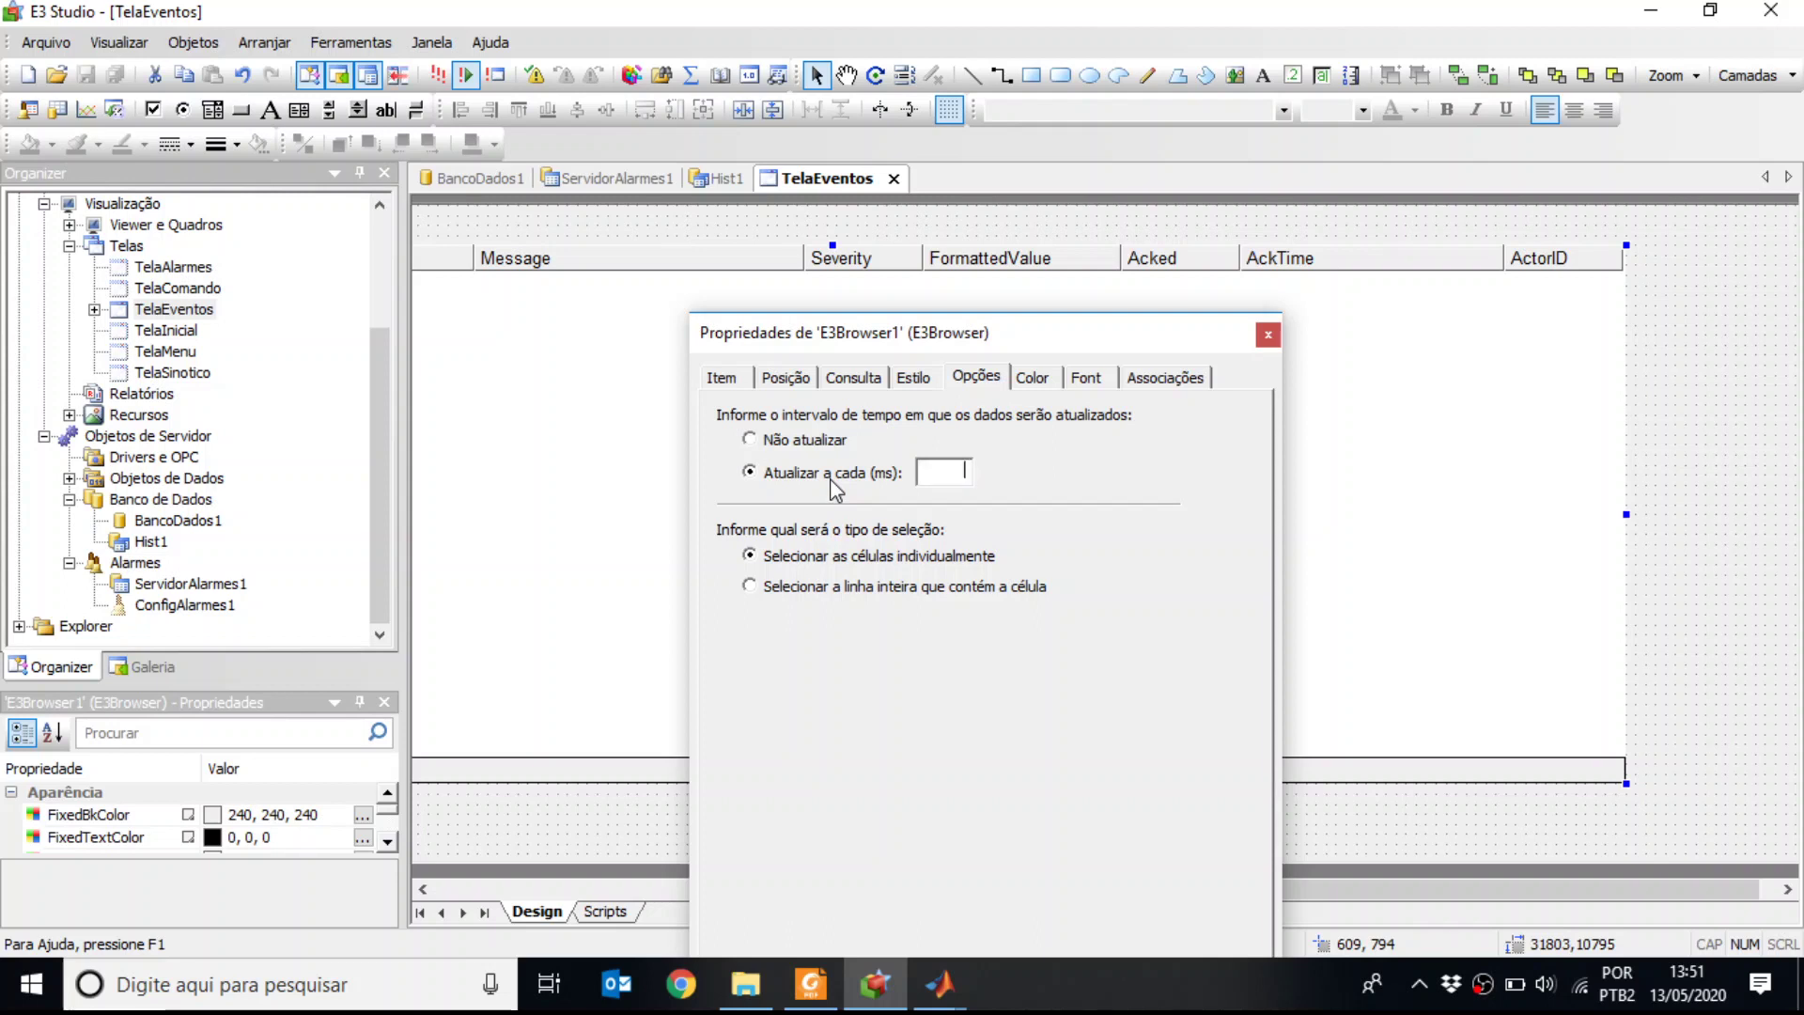
type("2000")
left_click_drag(1222, 334, 1191, 164)
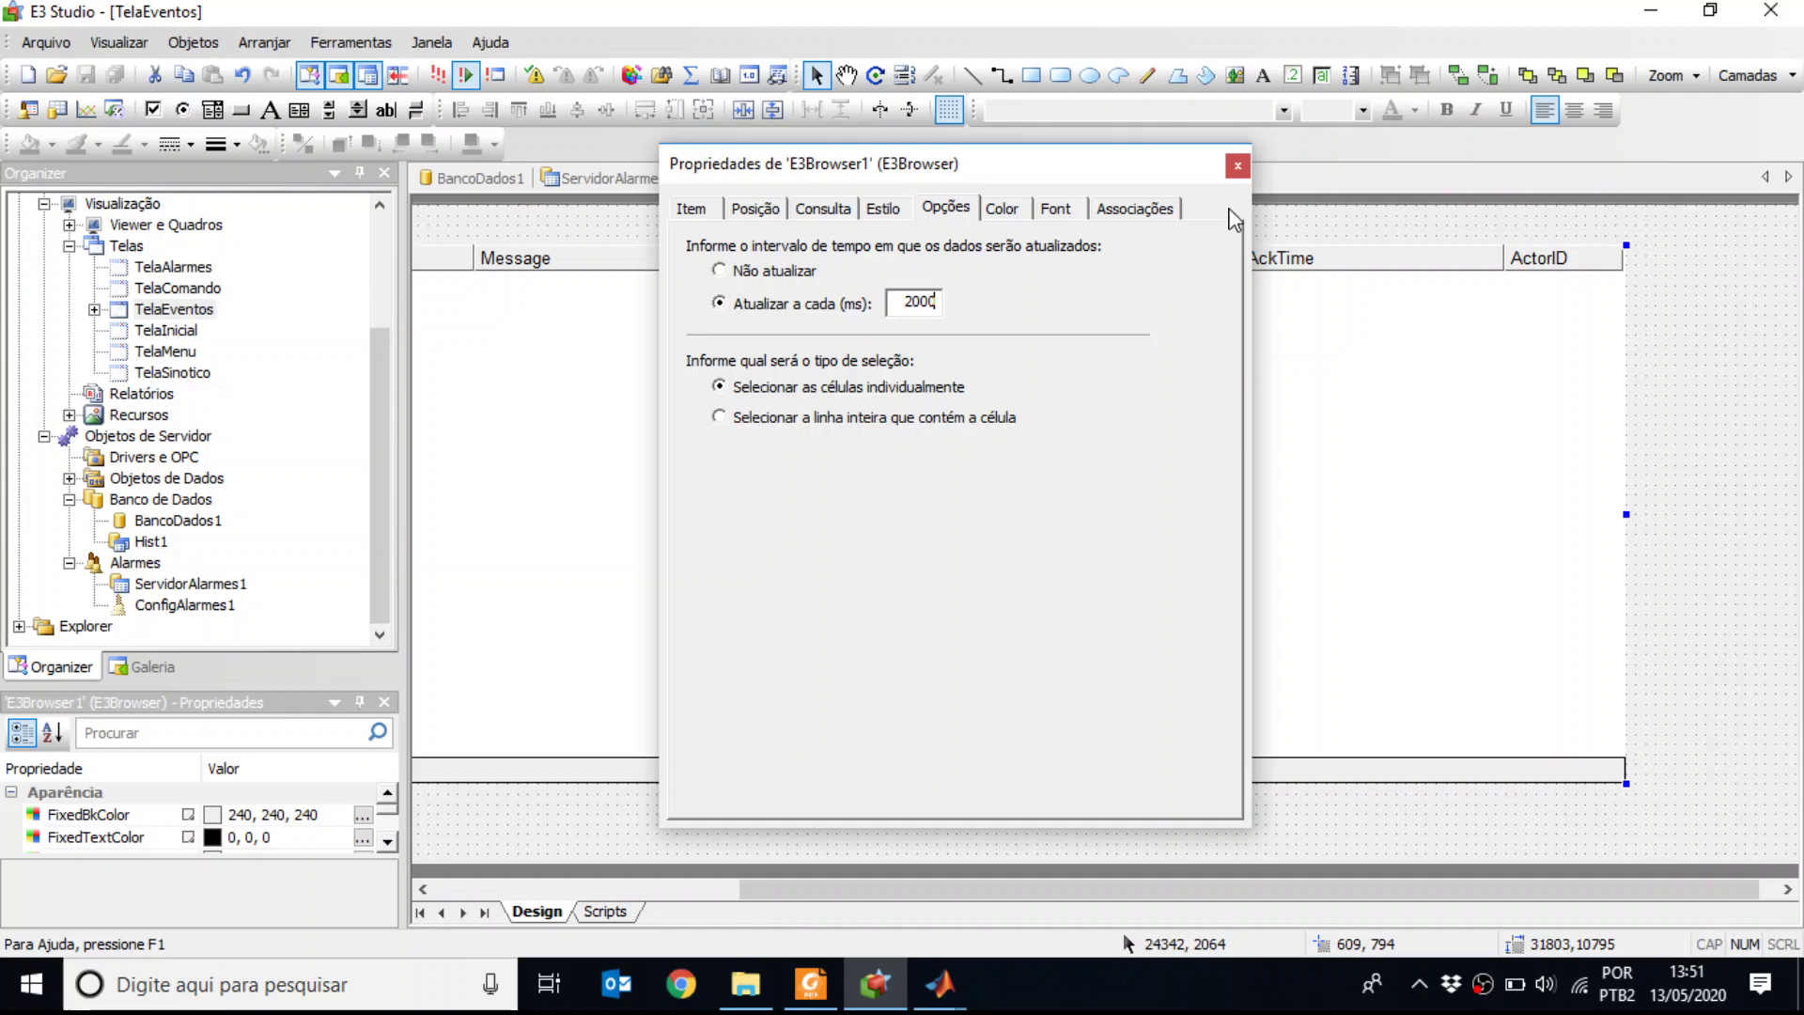
left_click(1236, 161)
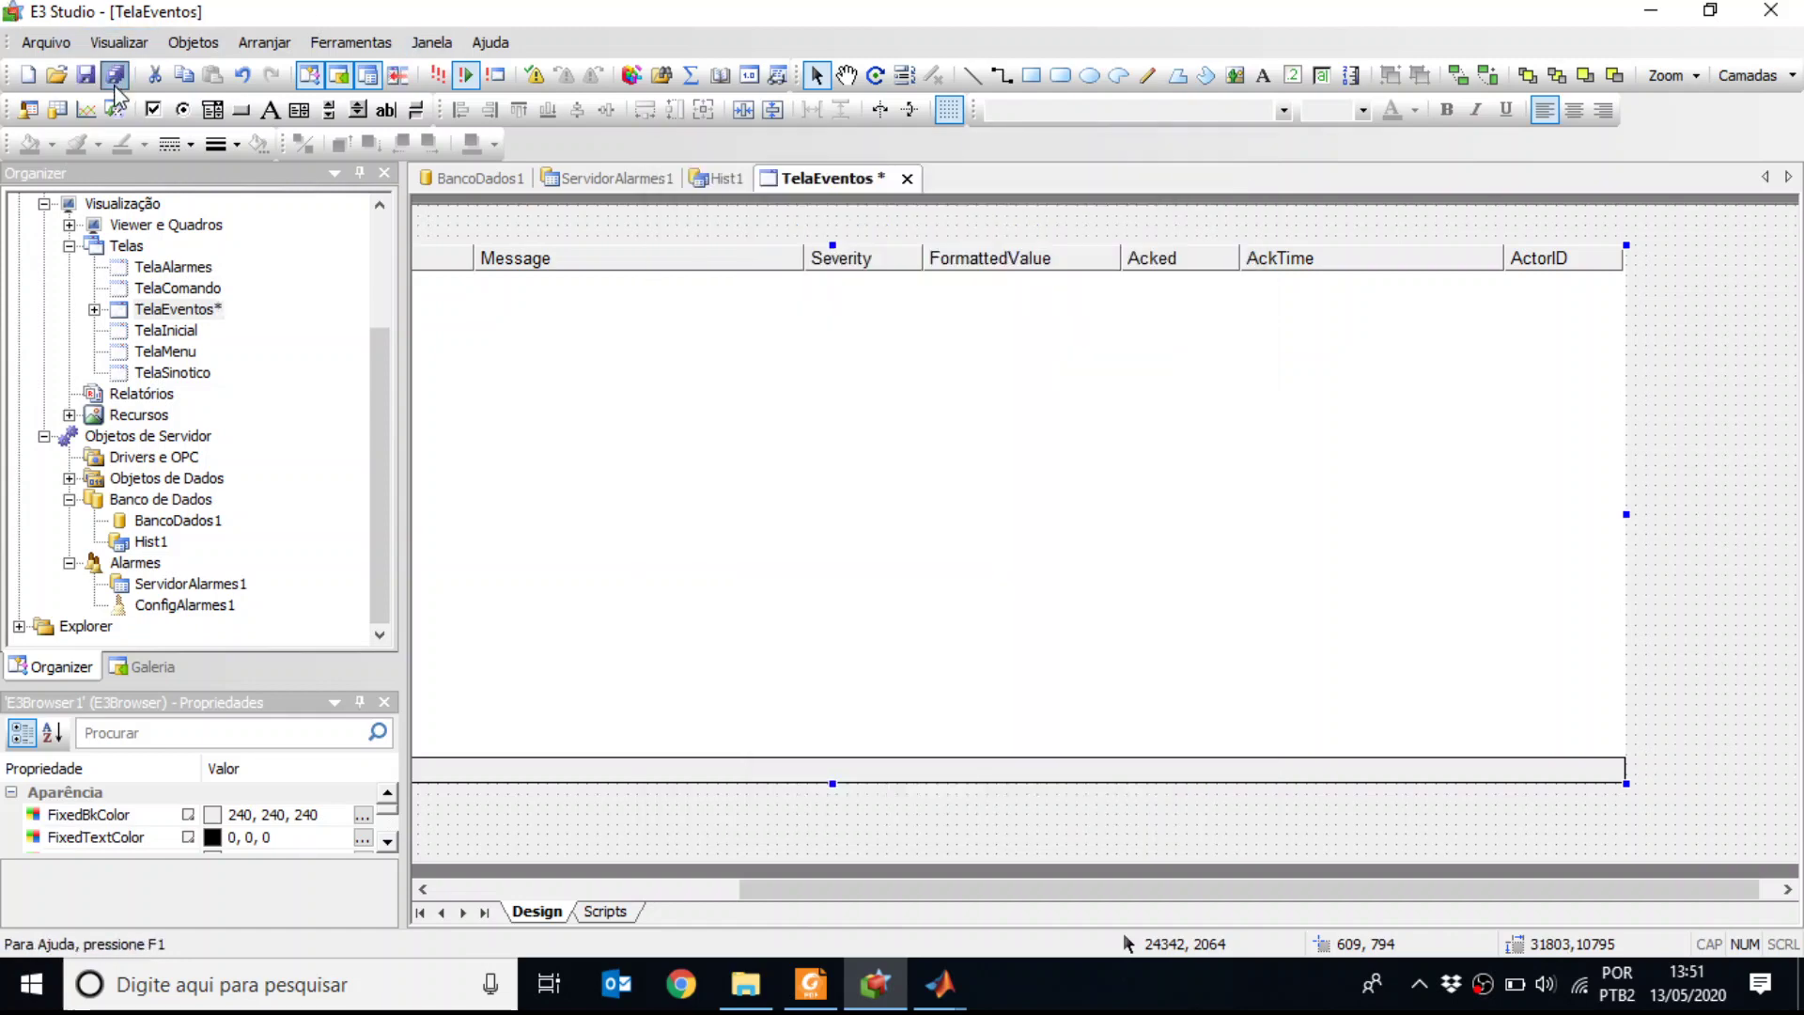
Open the user permissions and check the Manutencao and Operacao groups' permission to open TelaEventos
left_click(45, 42)
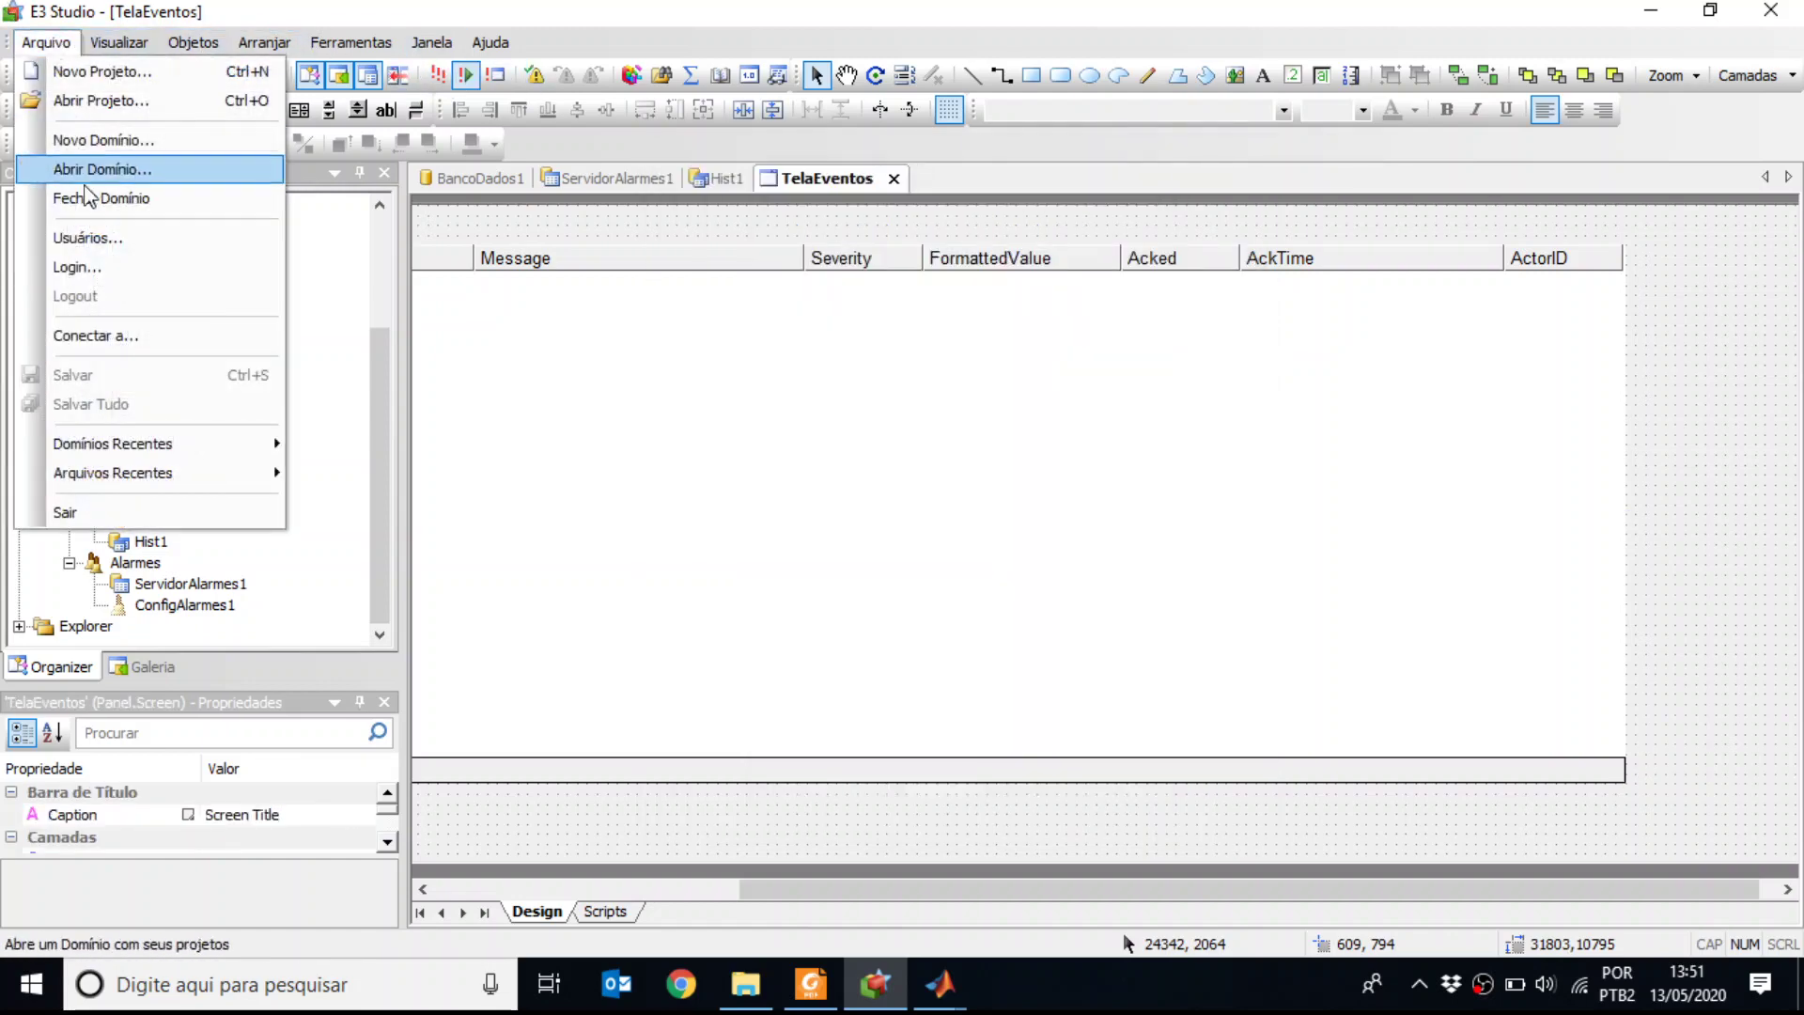
left_click(94, 237)
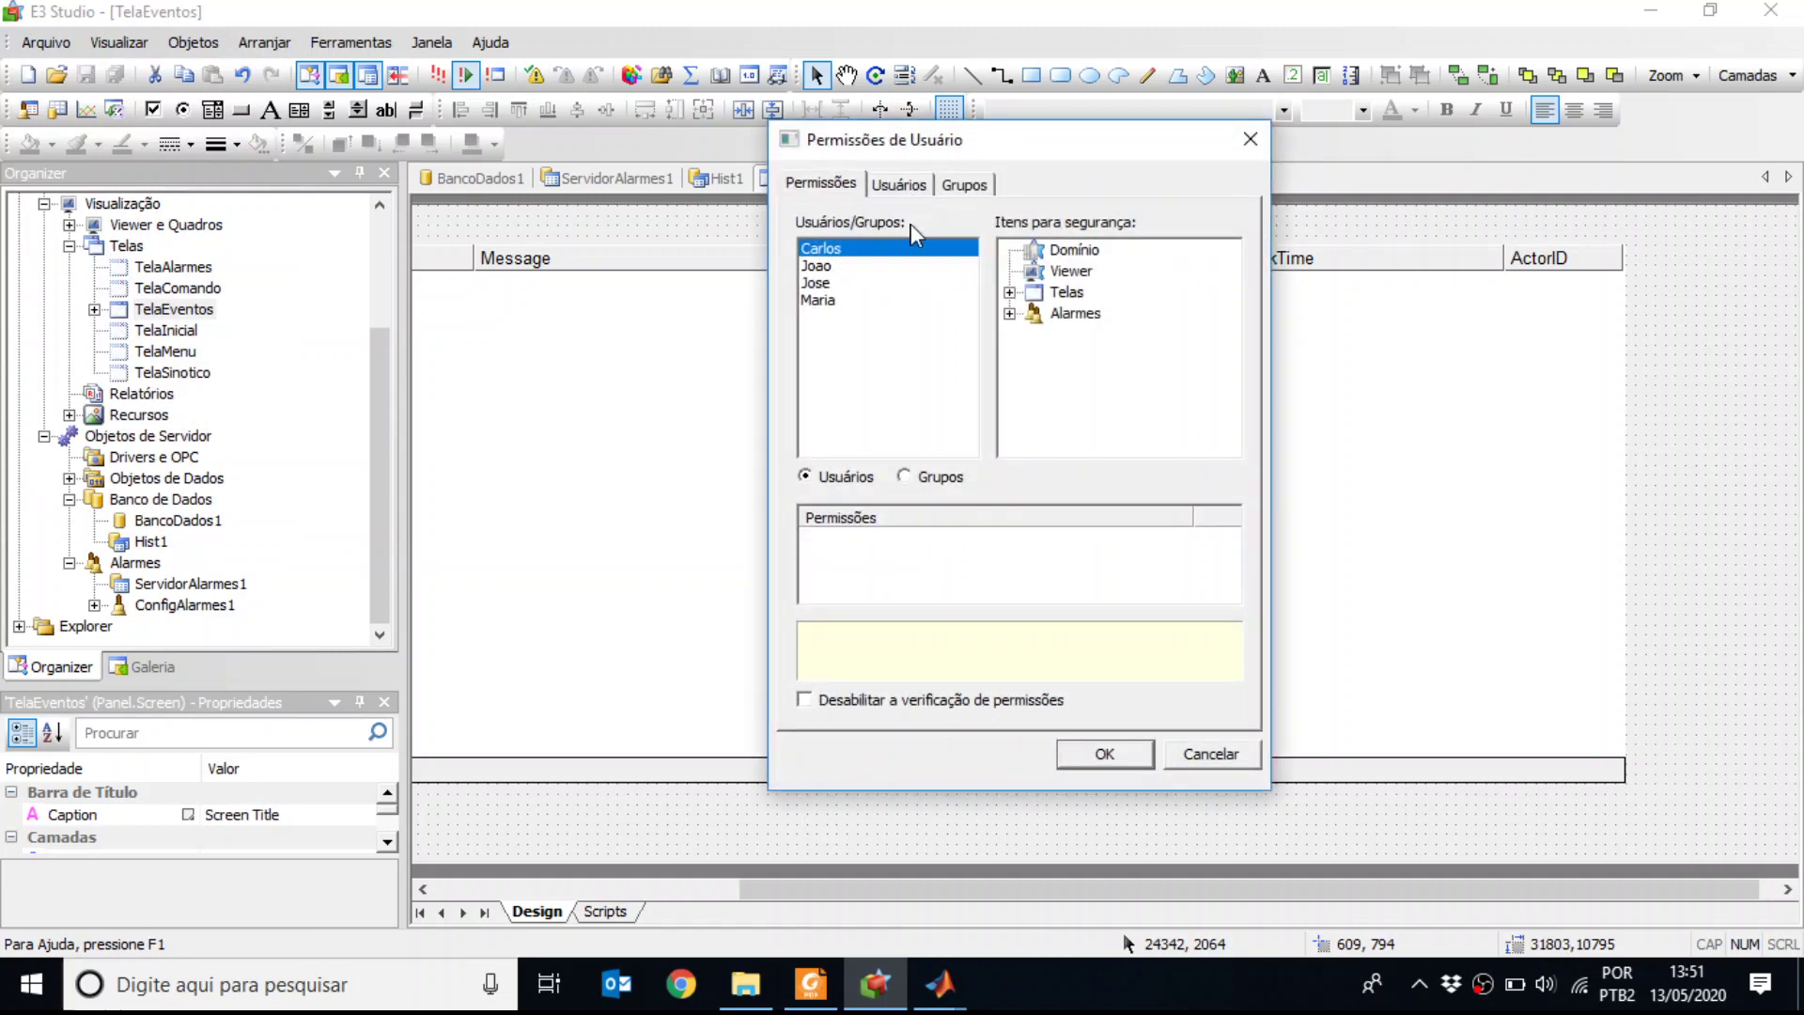
left_click(944, 478)
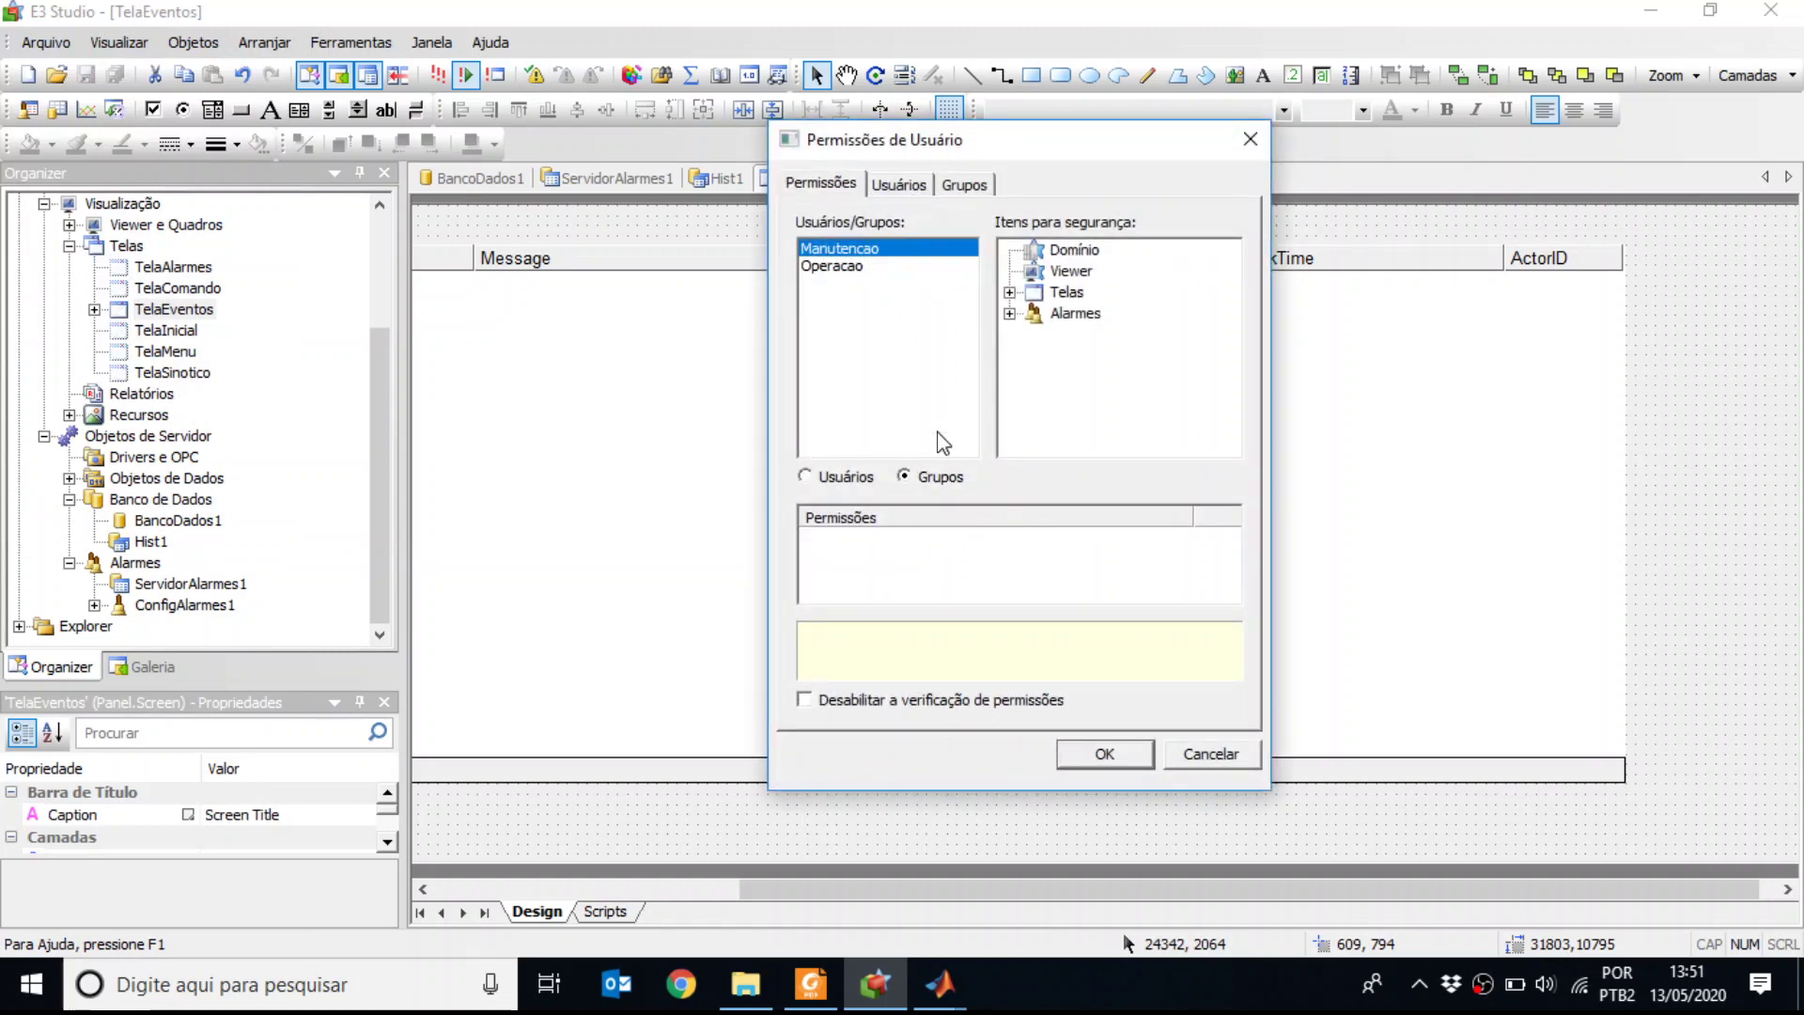
left_click(1009, 292)
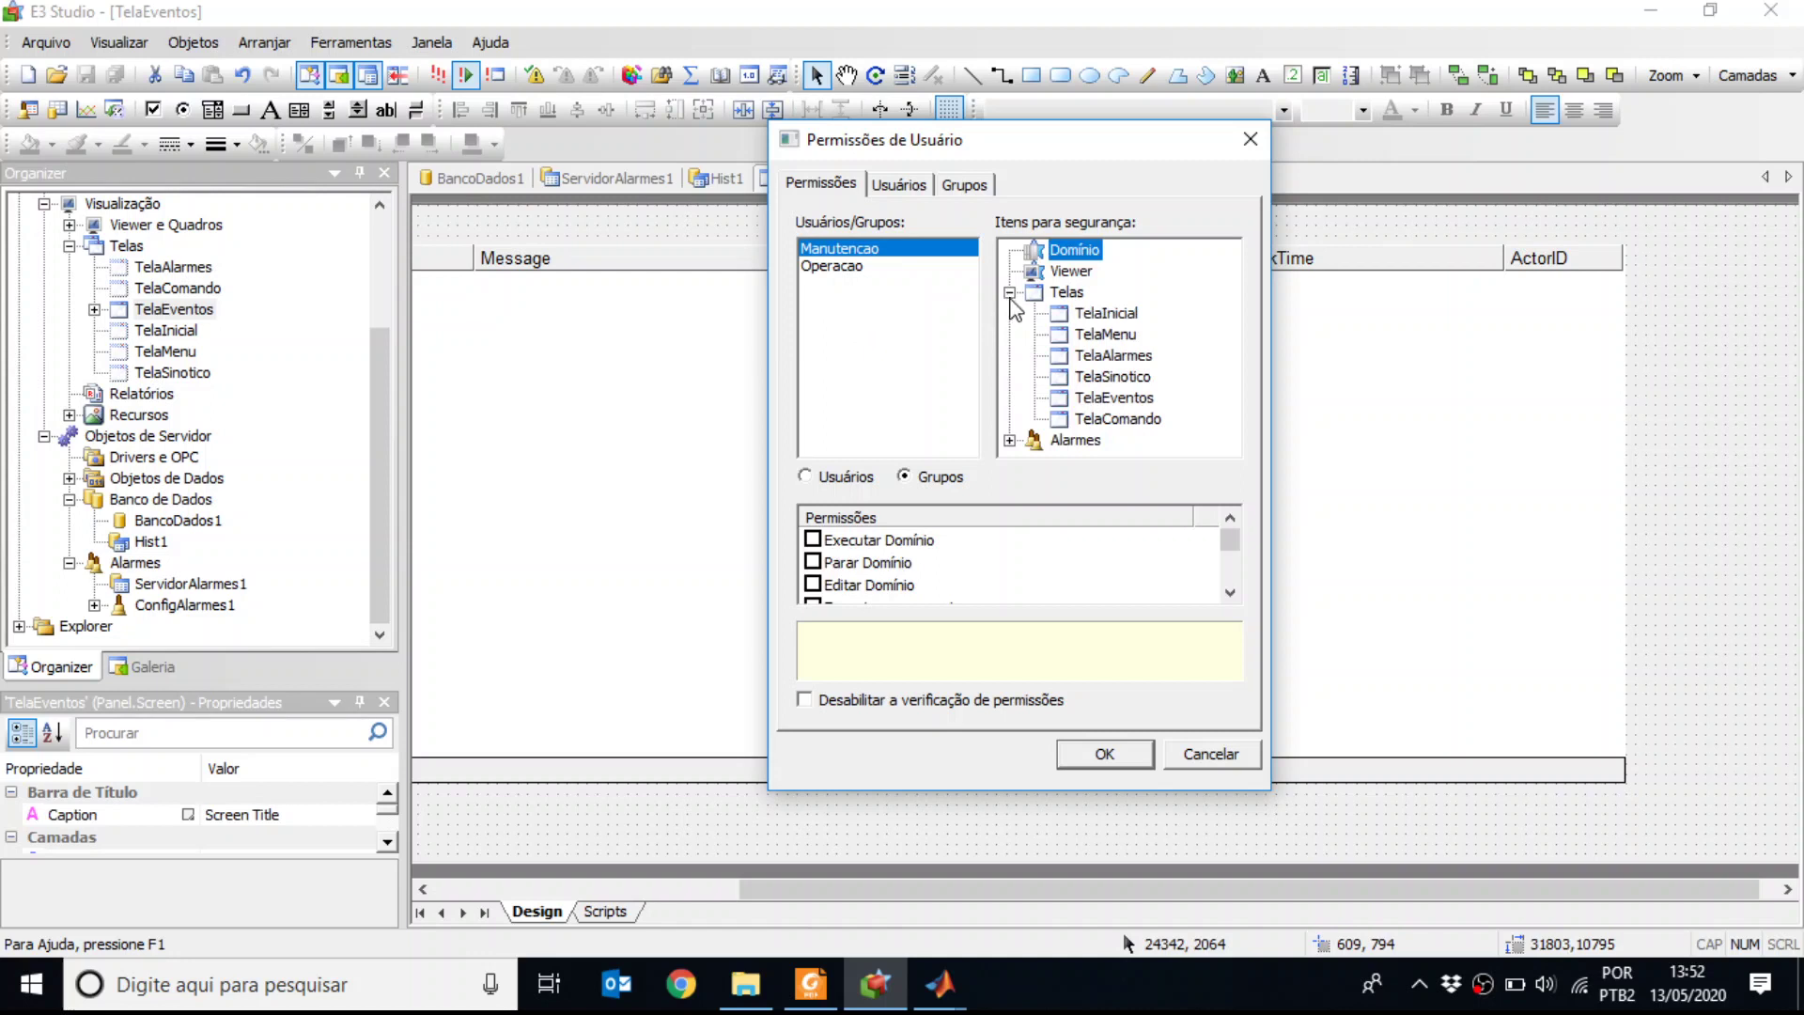
left_click(1143, 405)
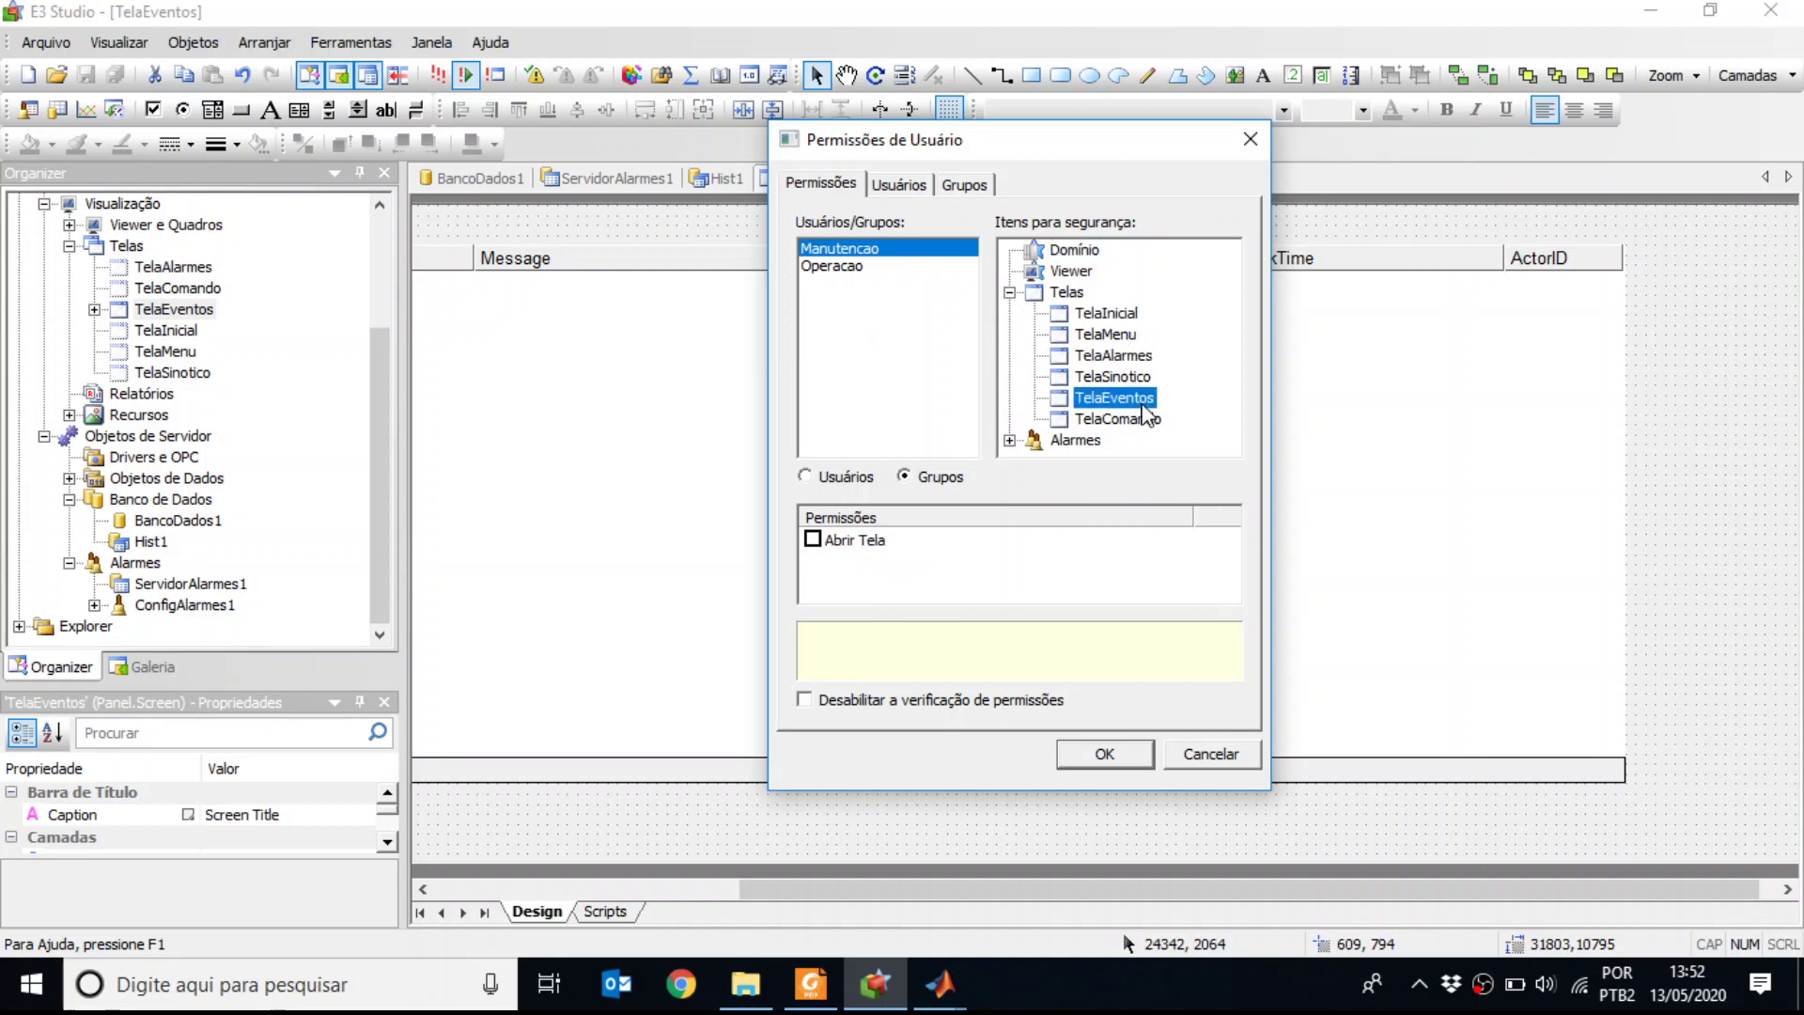
left_click(899, 268)
Check which groups the registered users belong to and close the user permissions
left_click(925, 186)
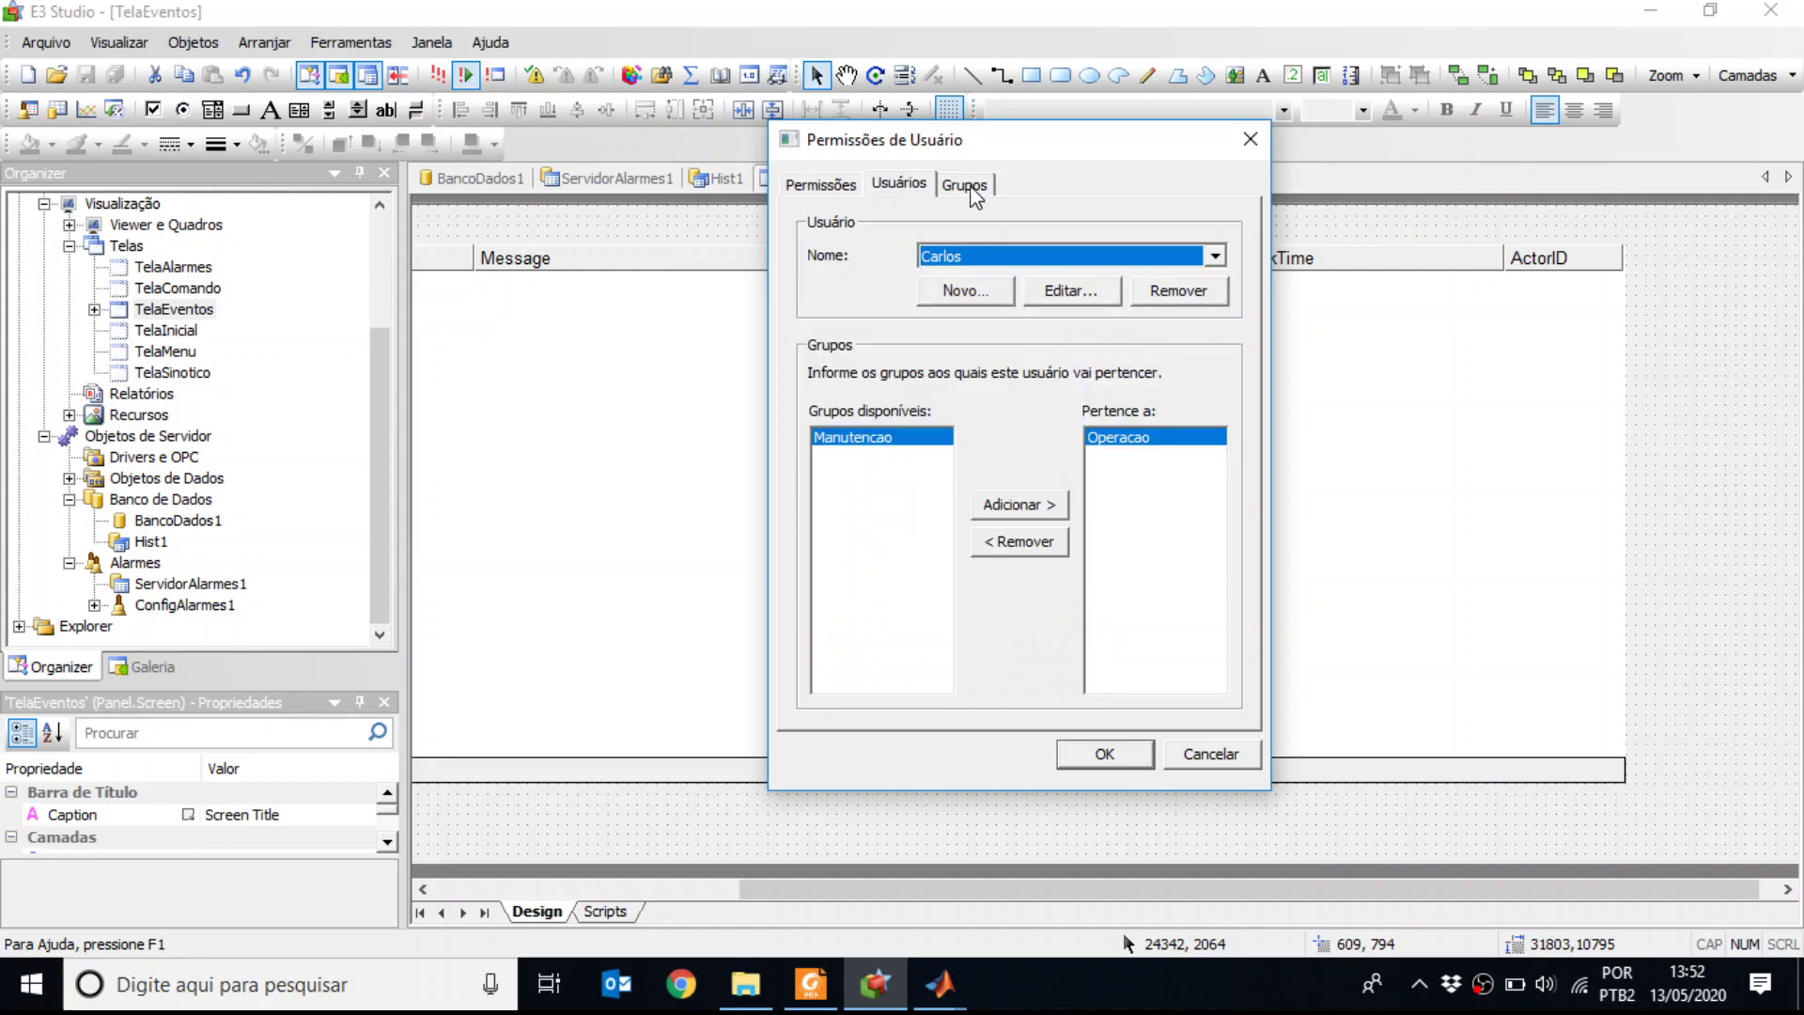
left_click(1015, 271)
left_click(1006, 308)
left_click(1006, 299)
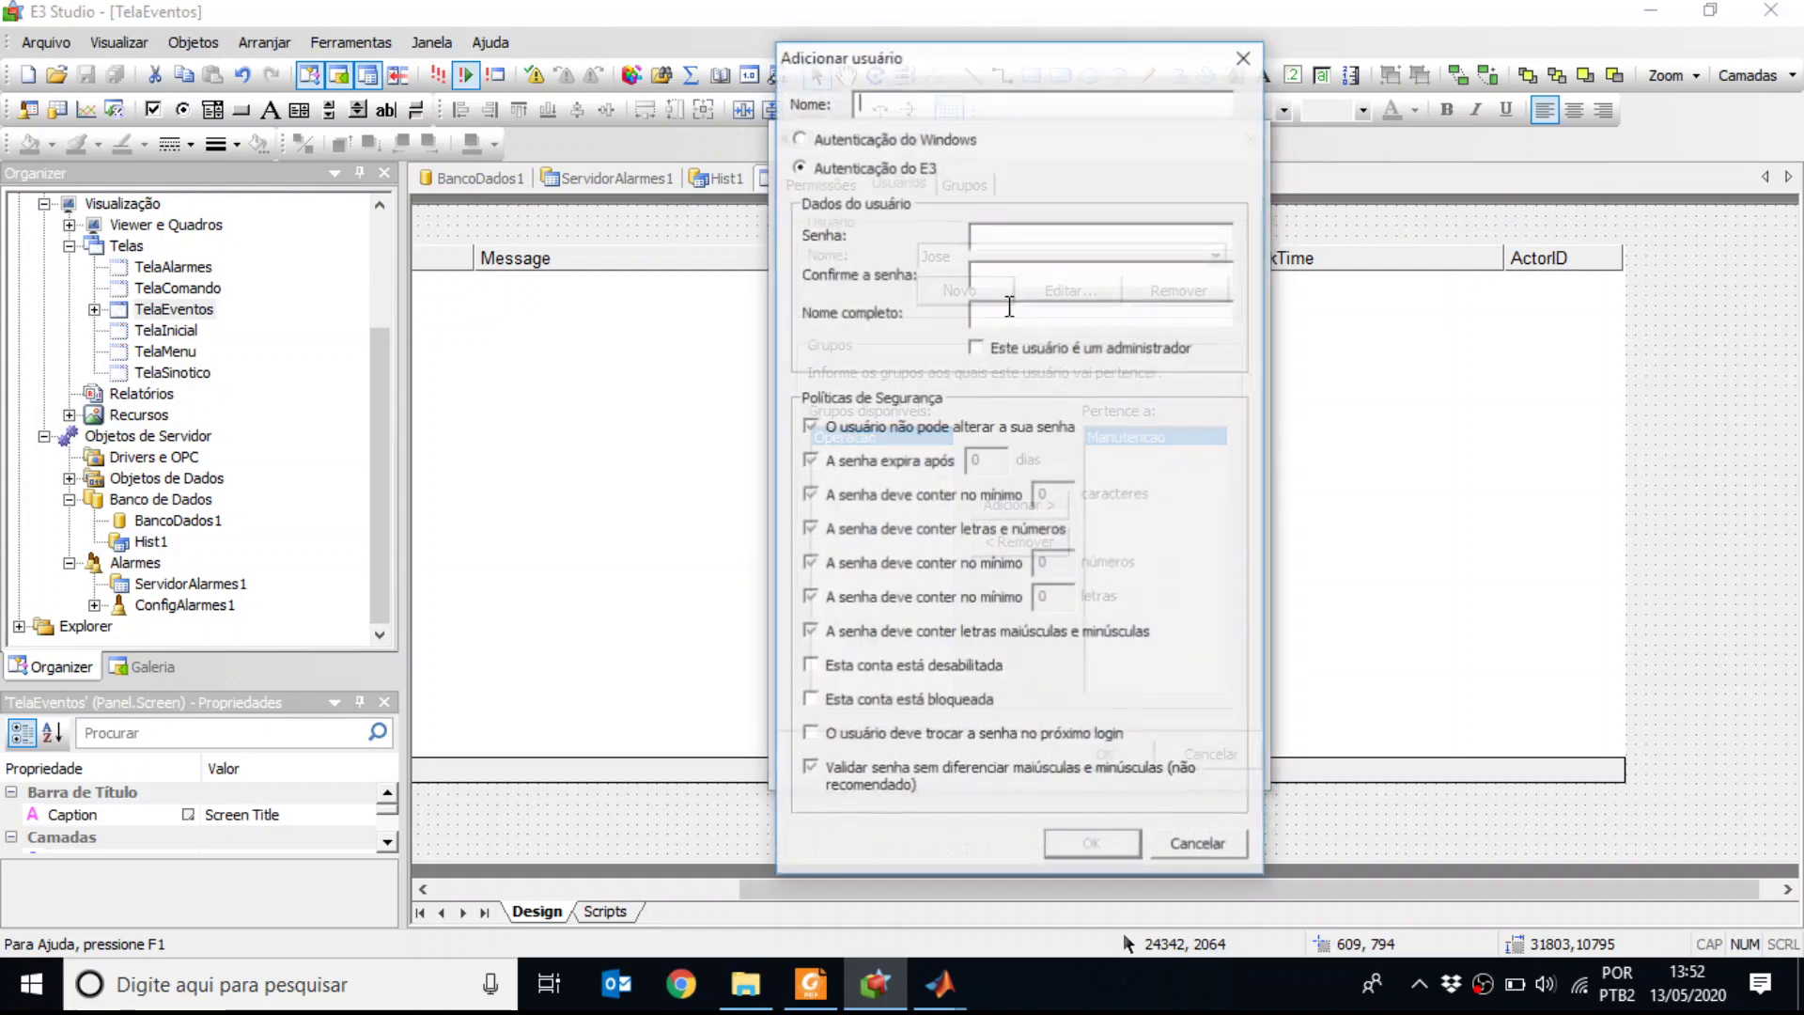
left_click(1245, 56)
left_click(1125, 256)
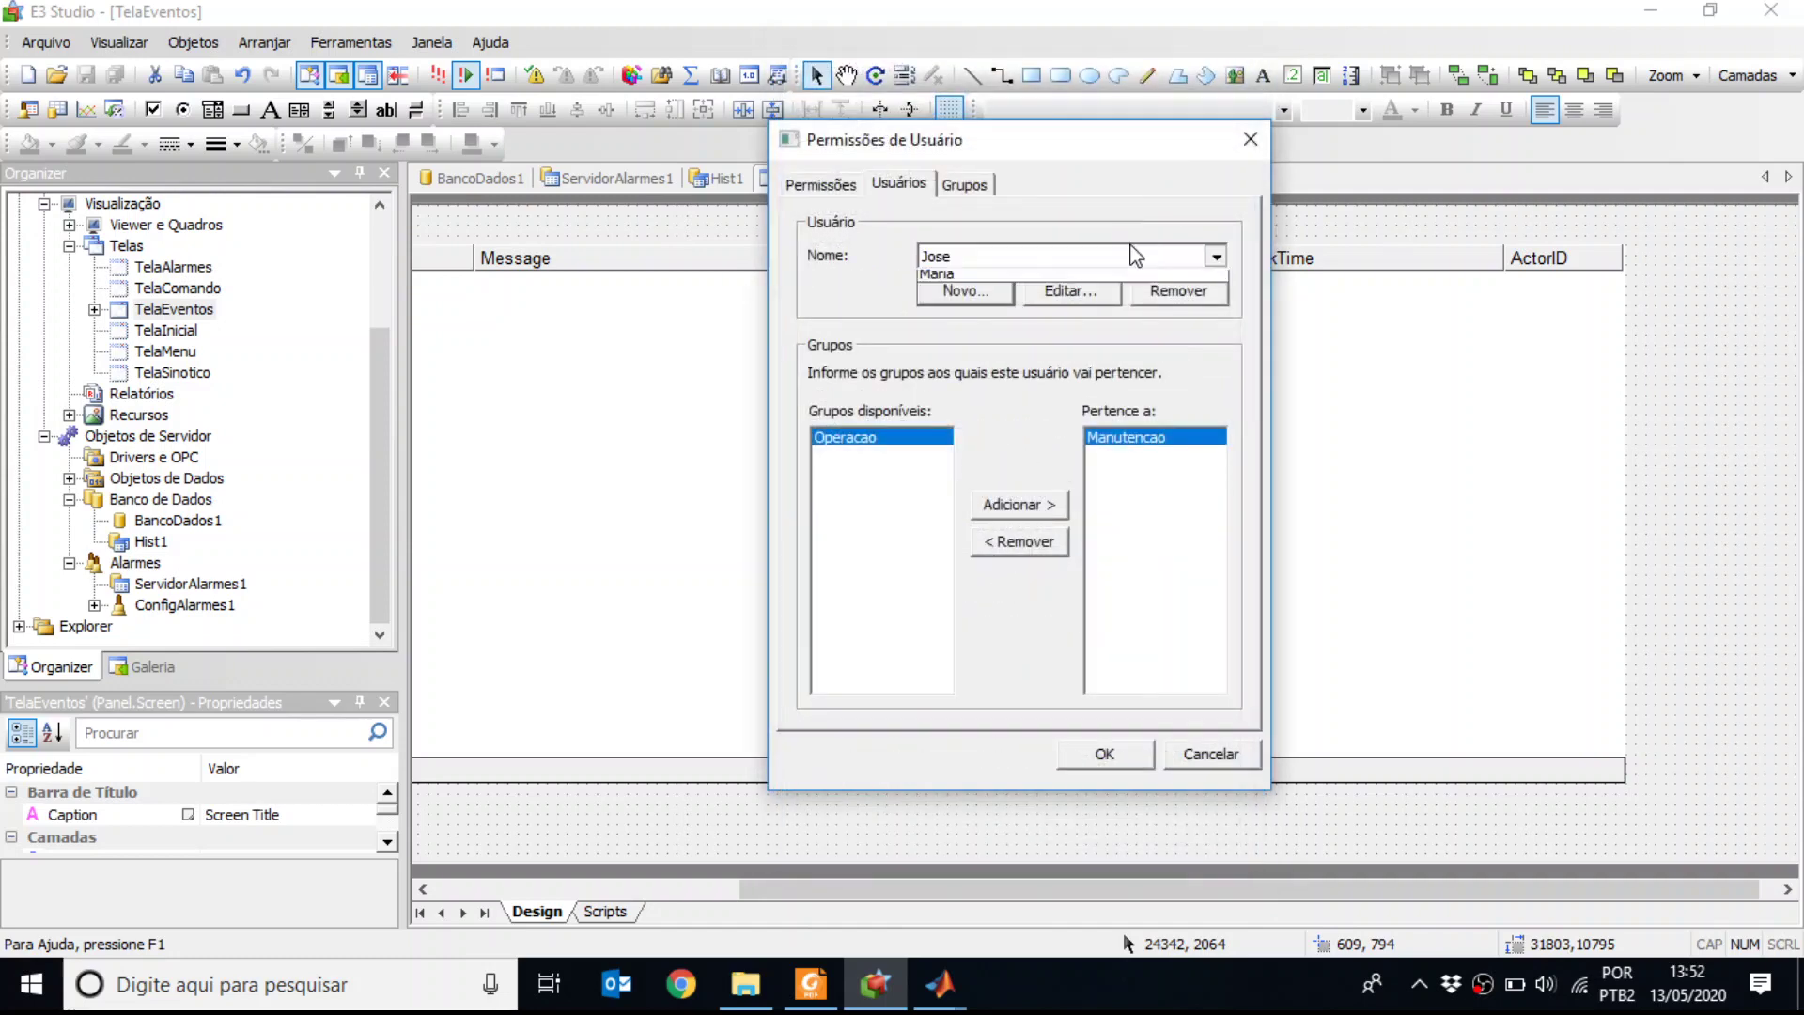
left_click(1120, 297)
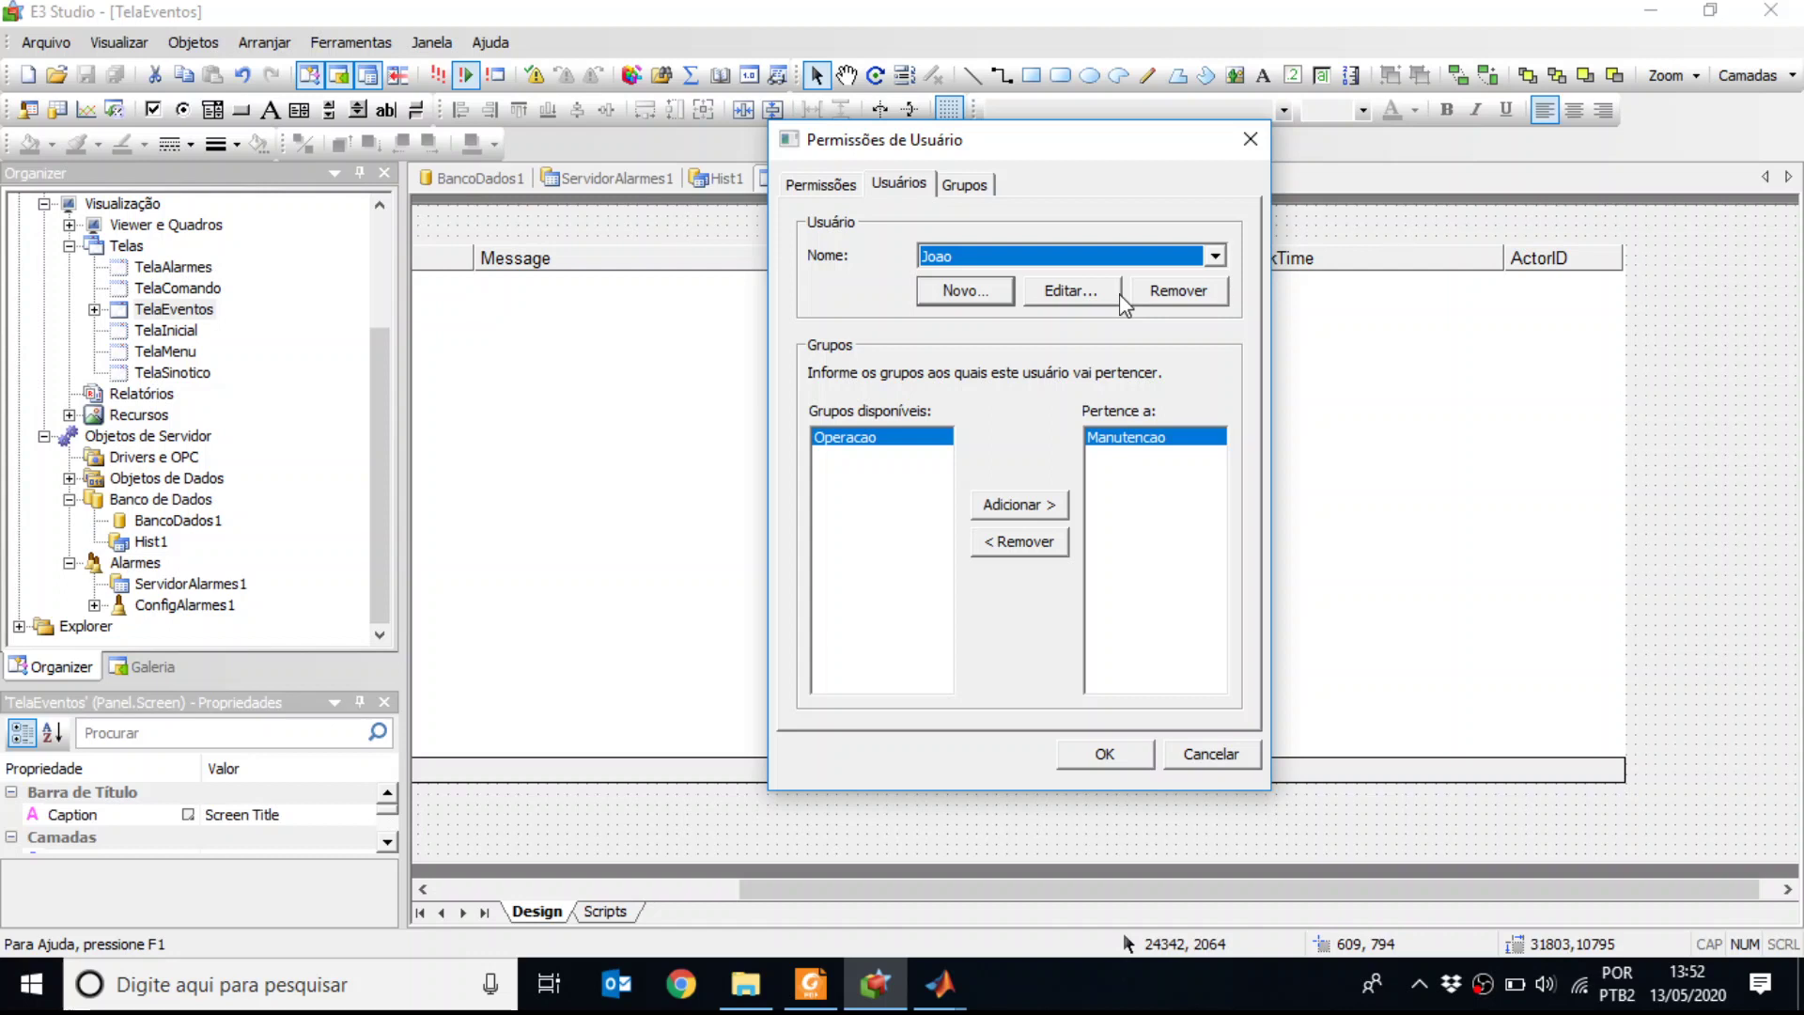
left_click(1105, 754)
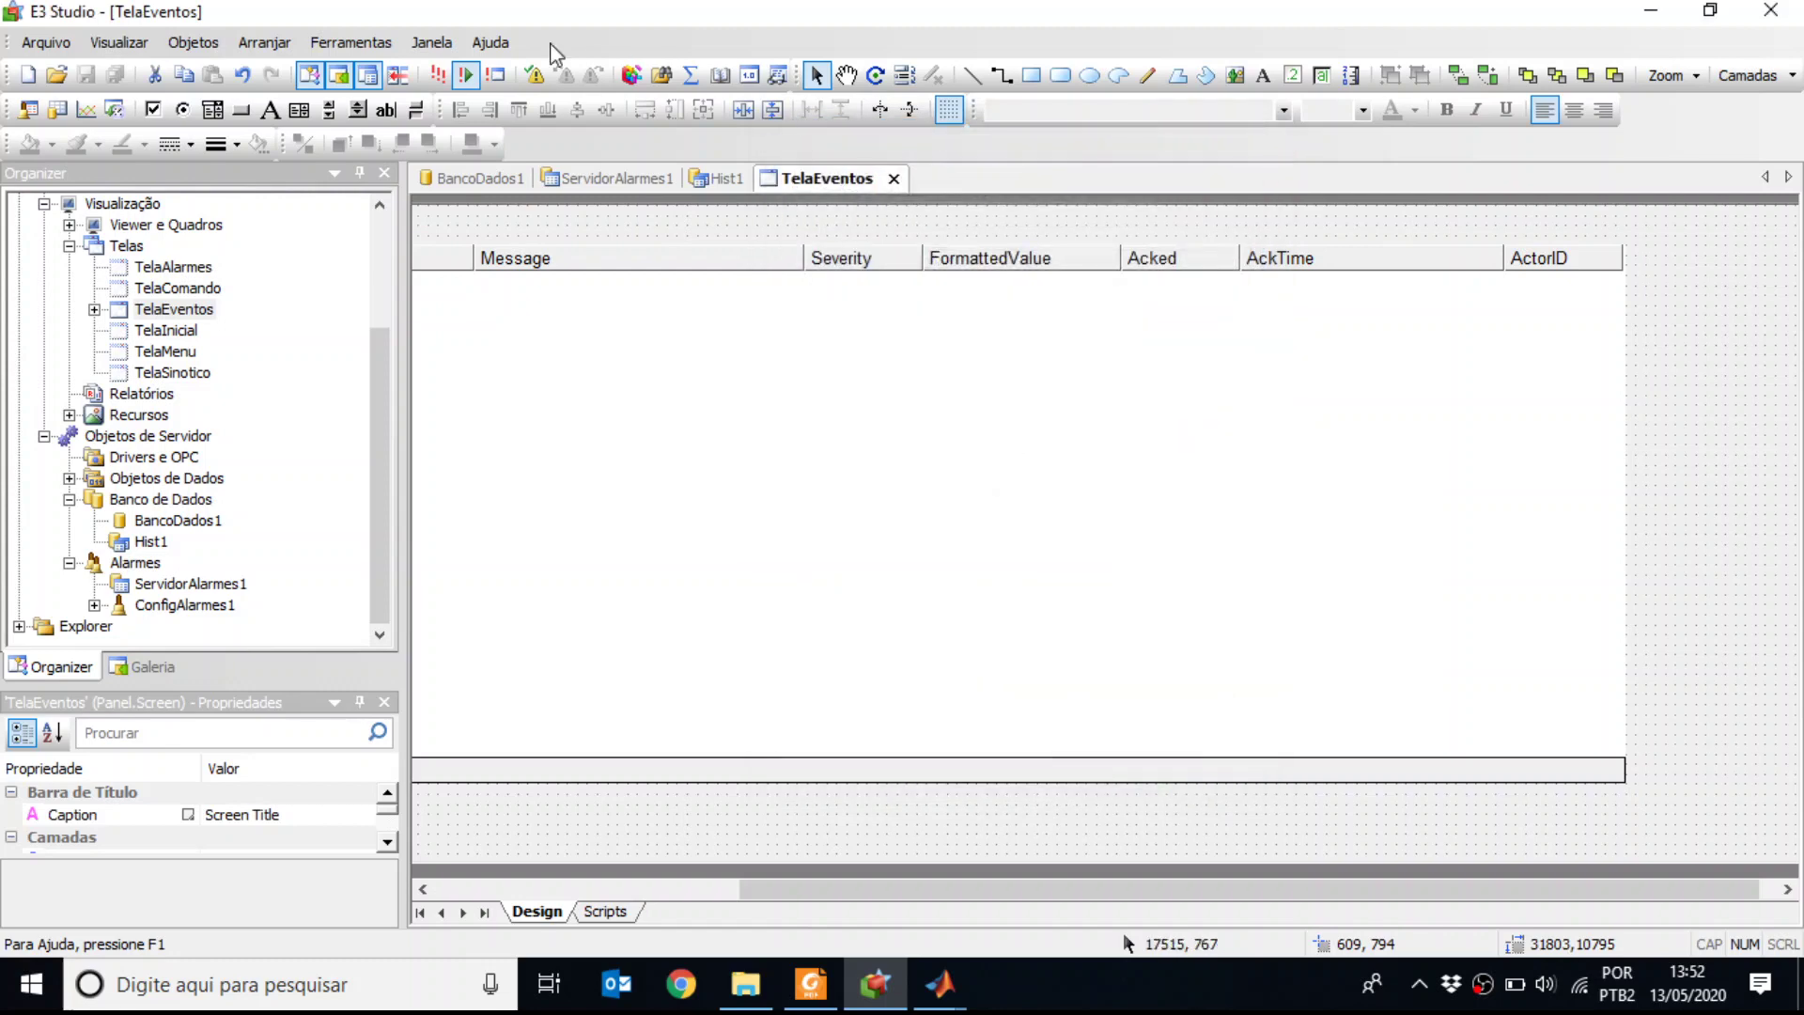
Run the application in E3 Viewer, enter the supervisory system and request the Eventos screen
left_click(438, 75)
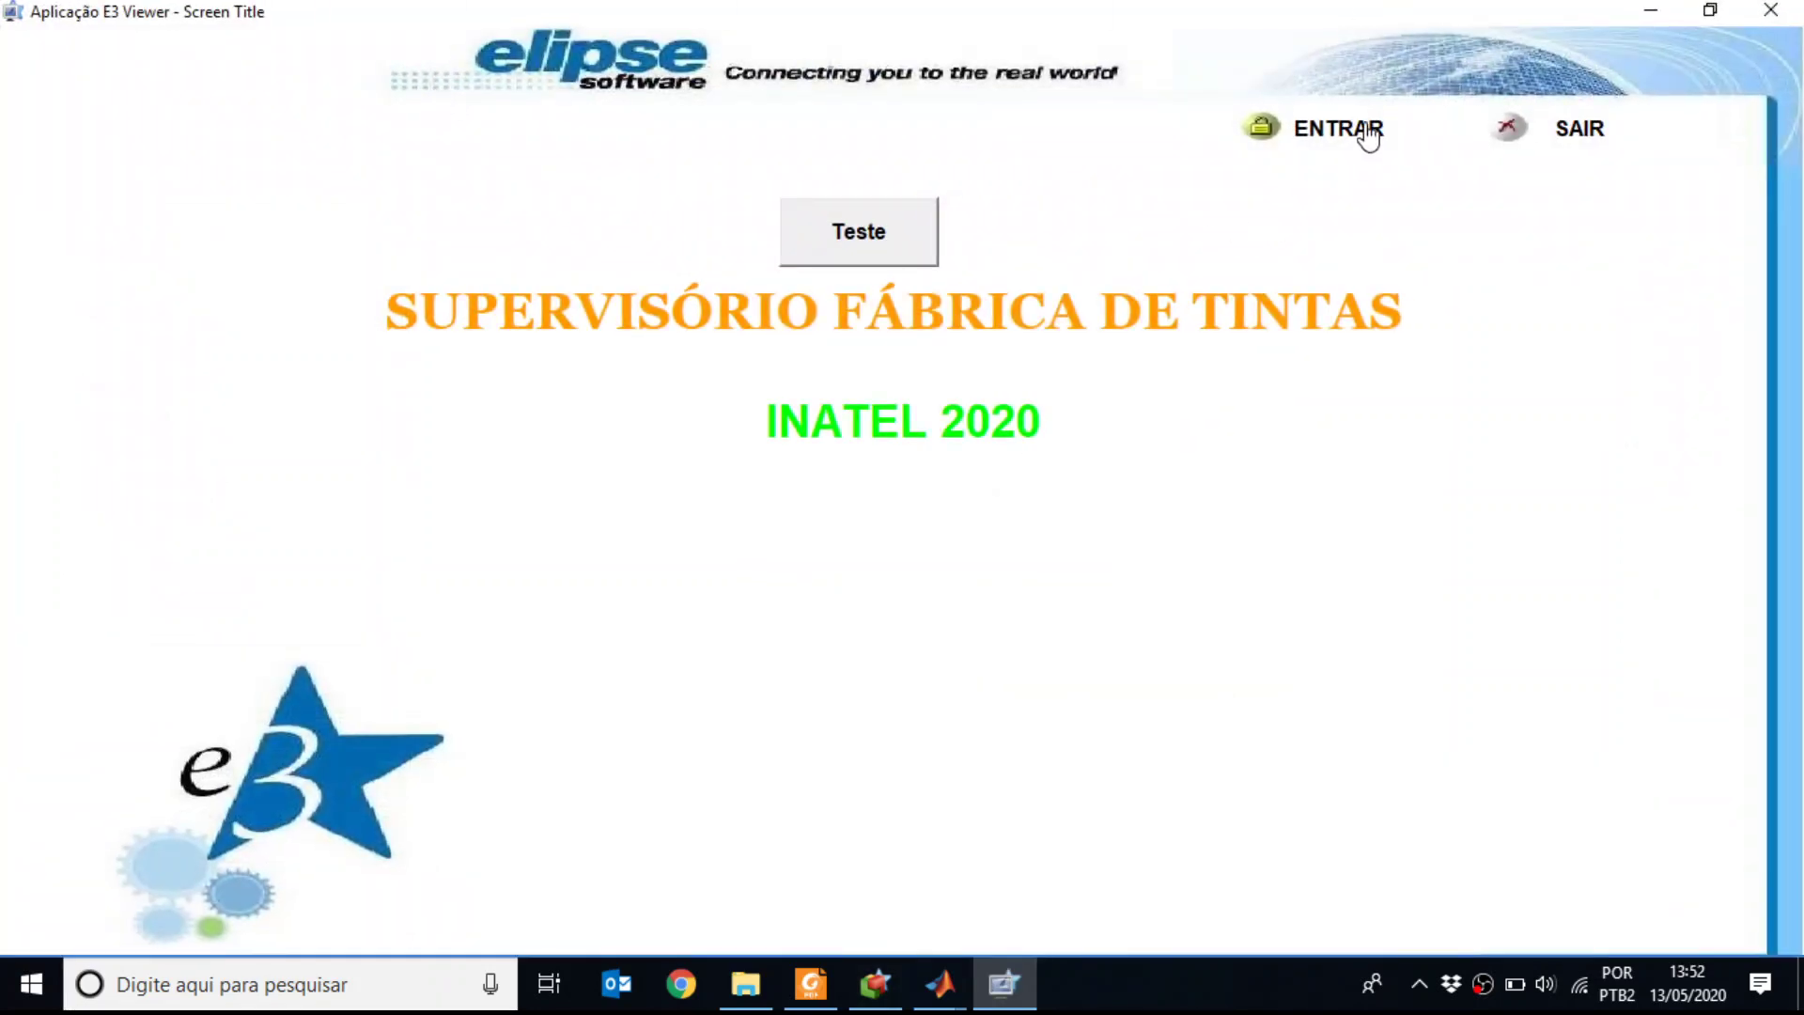
left_click(1363, 131)
left_click(460, 80)
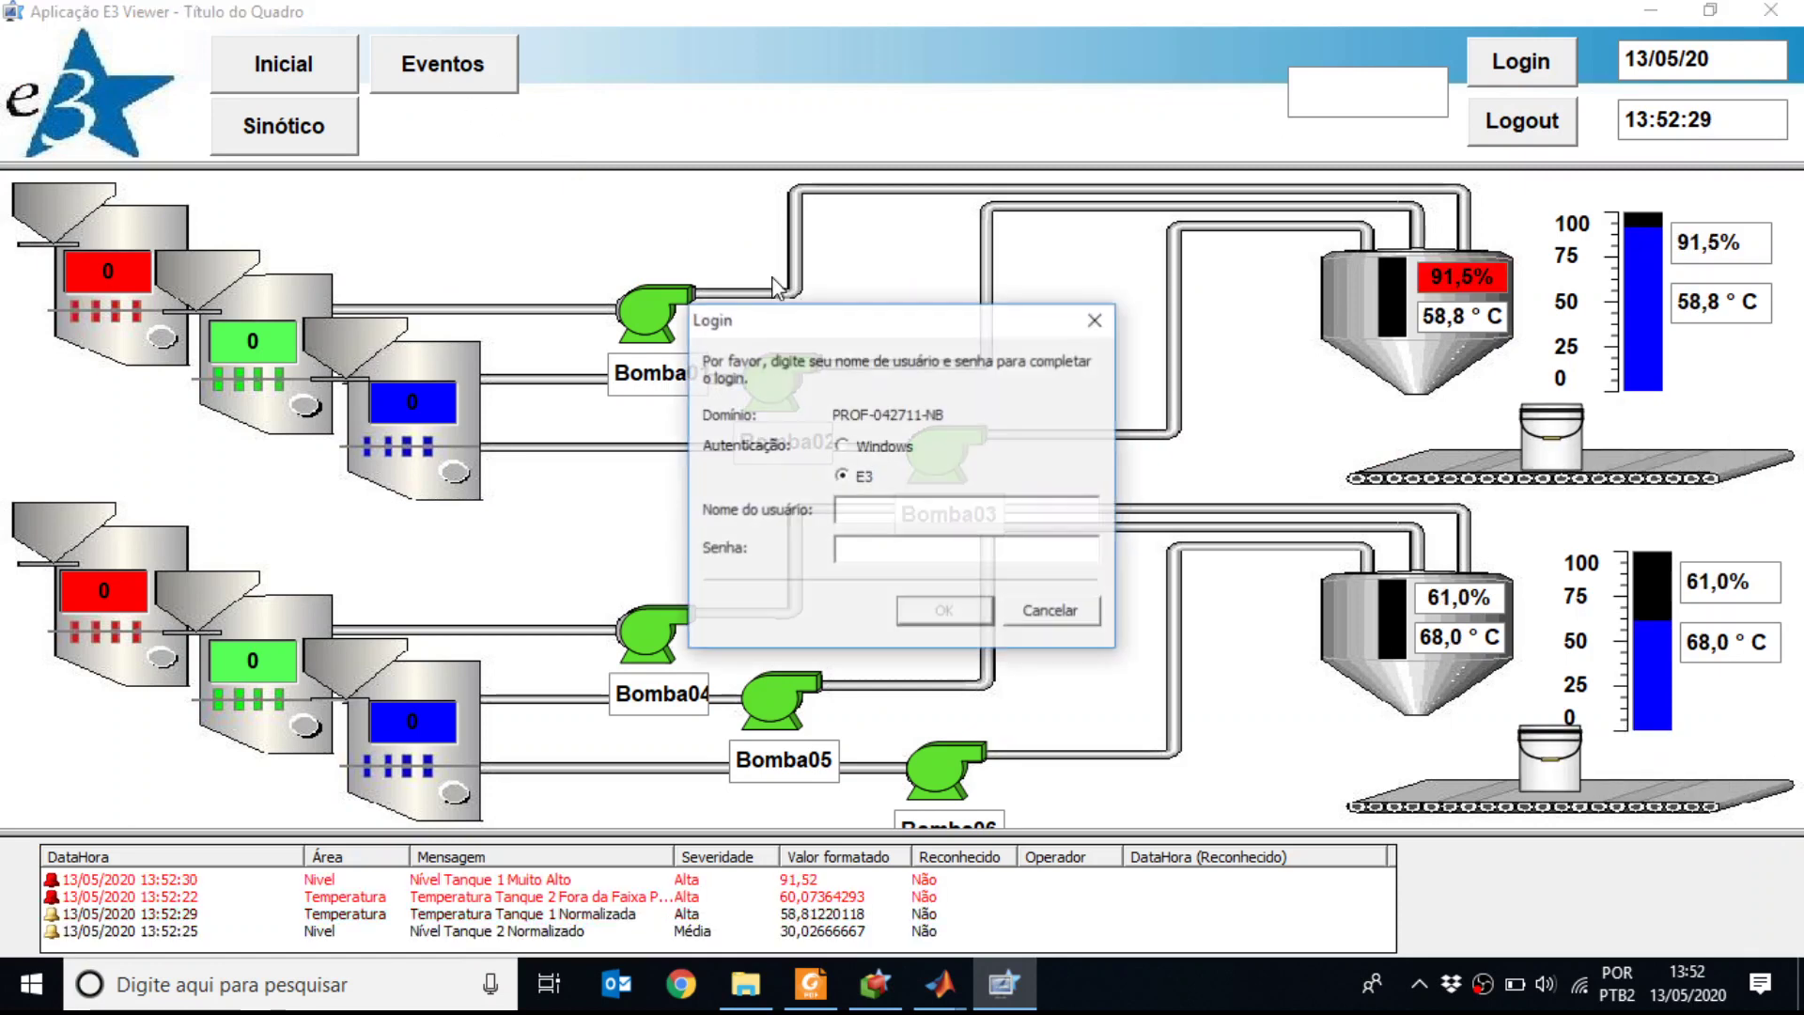
Try to log in with E3 authentication by entering the user name and the account password
type("Joao")
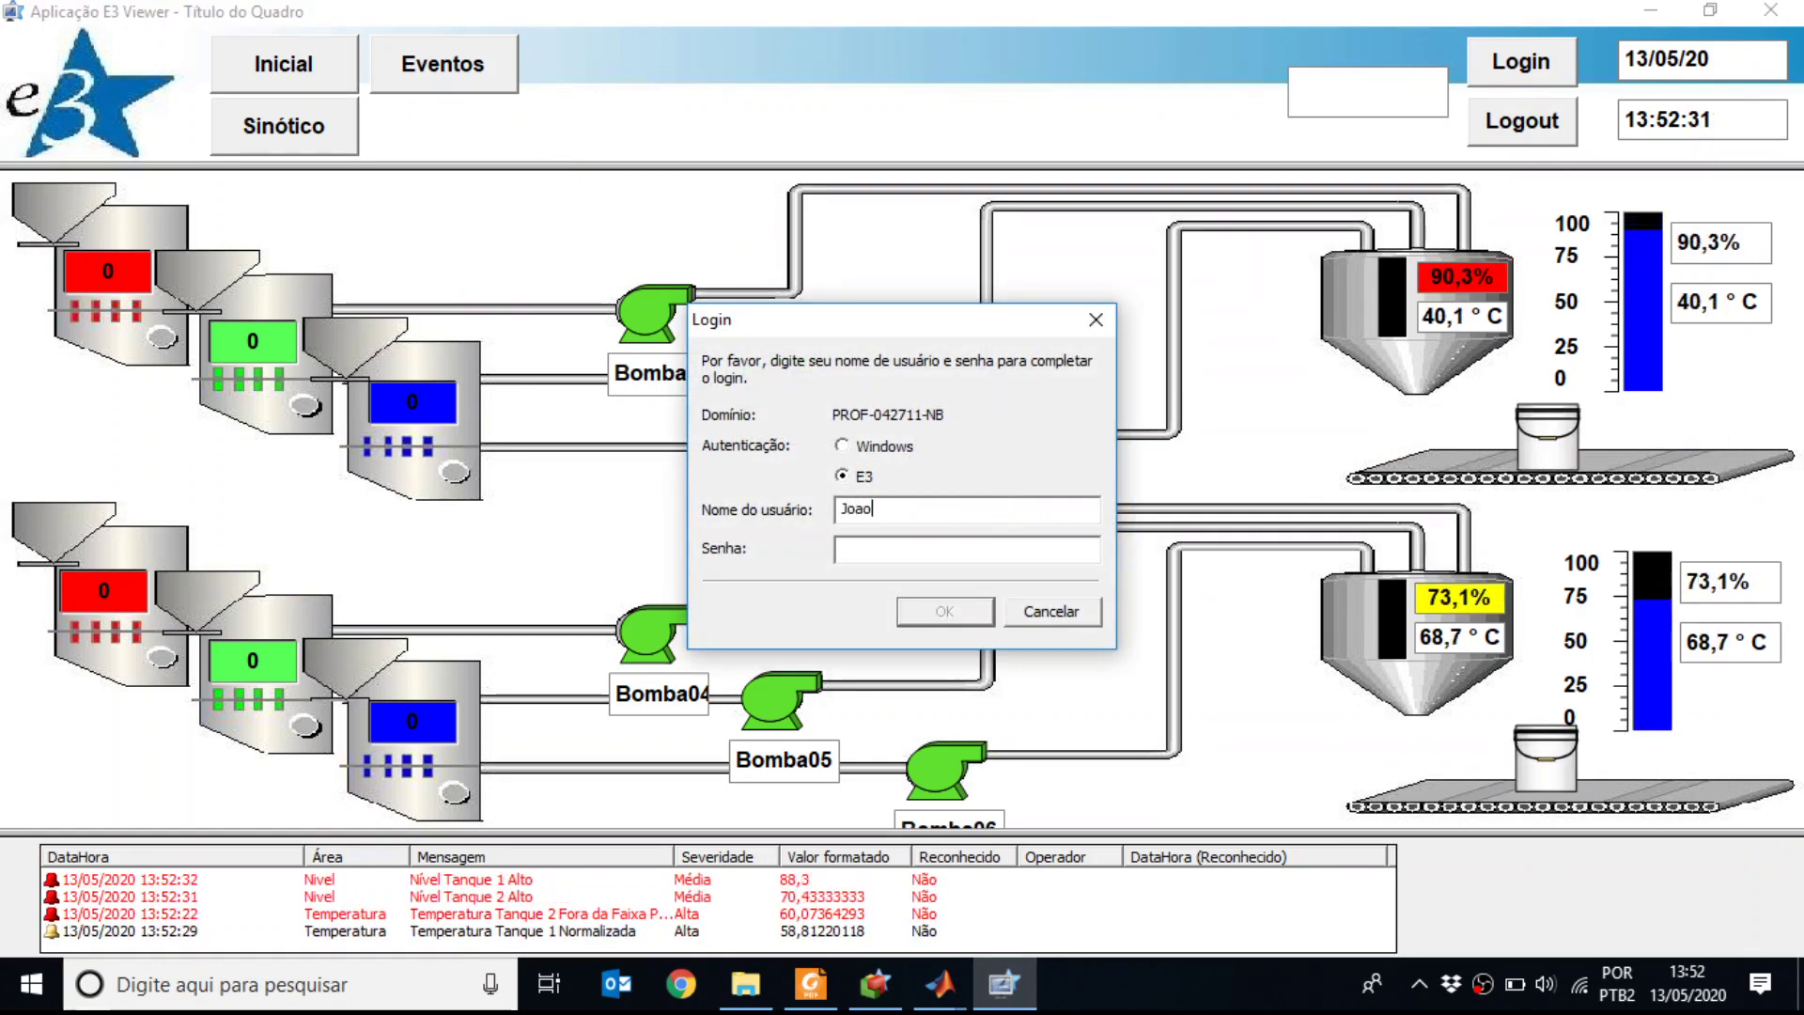
key("Tab")
type("***")
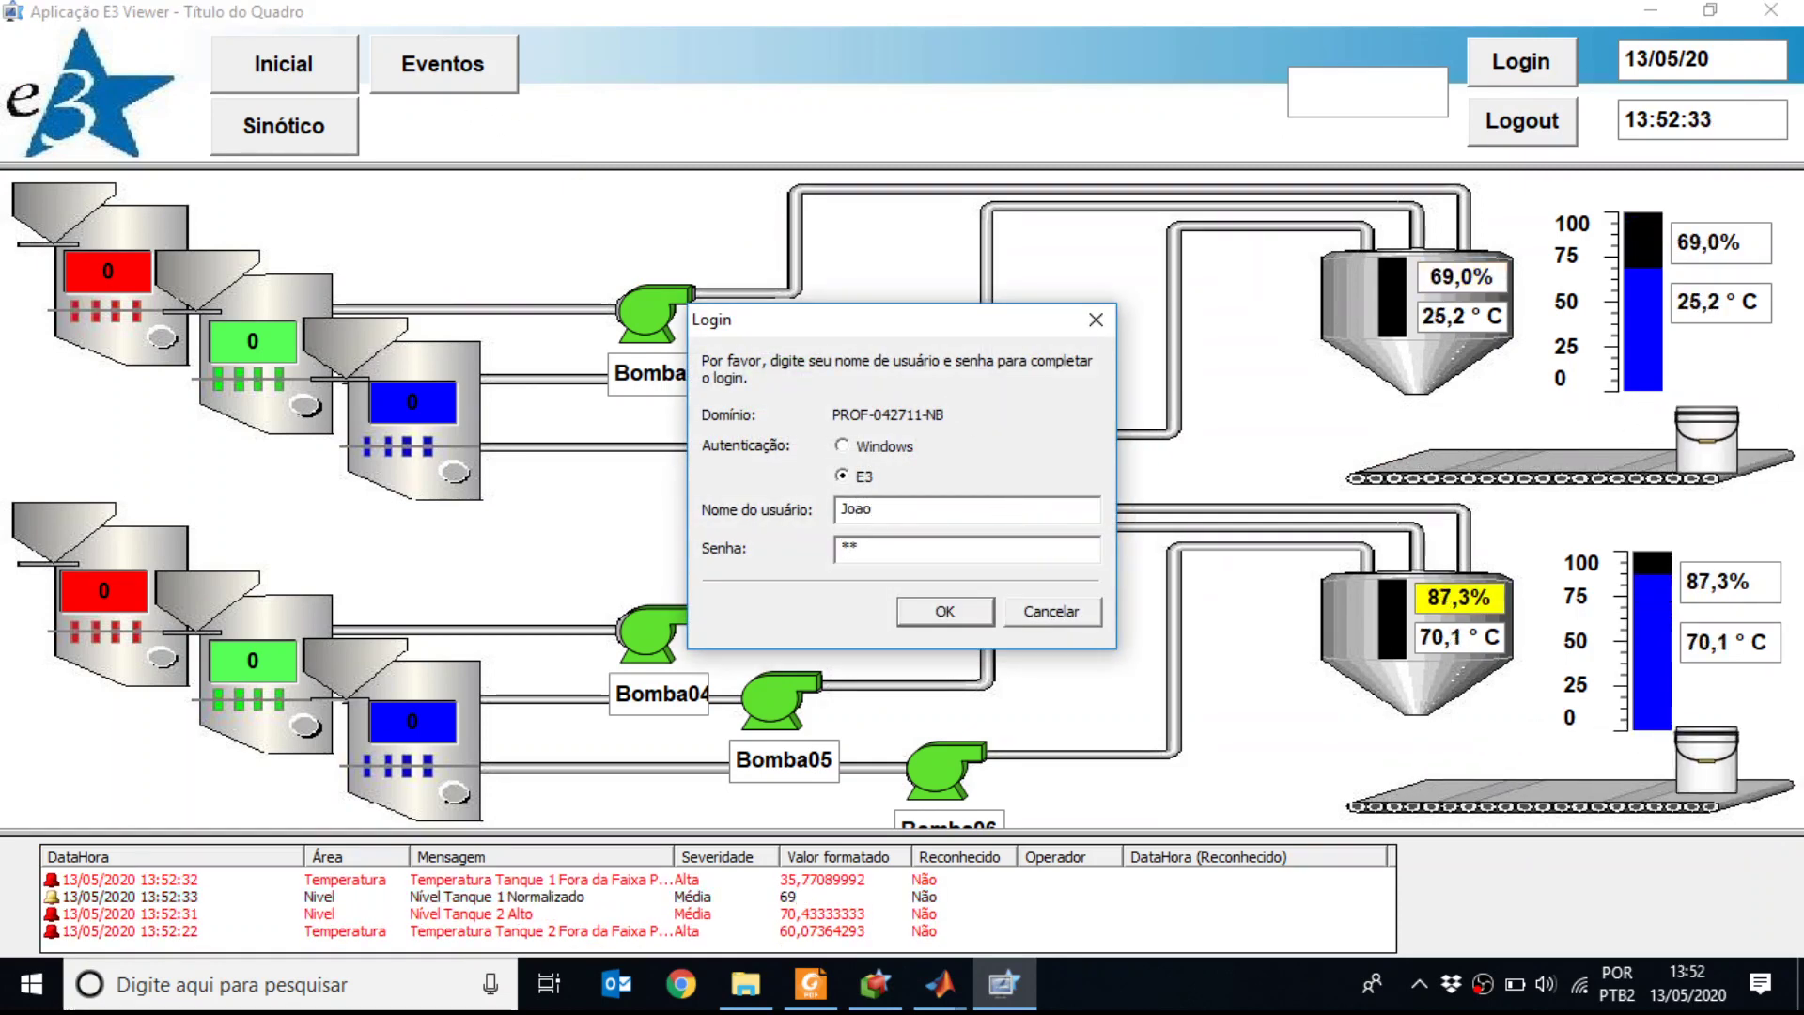
key("Return")
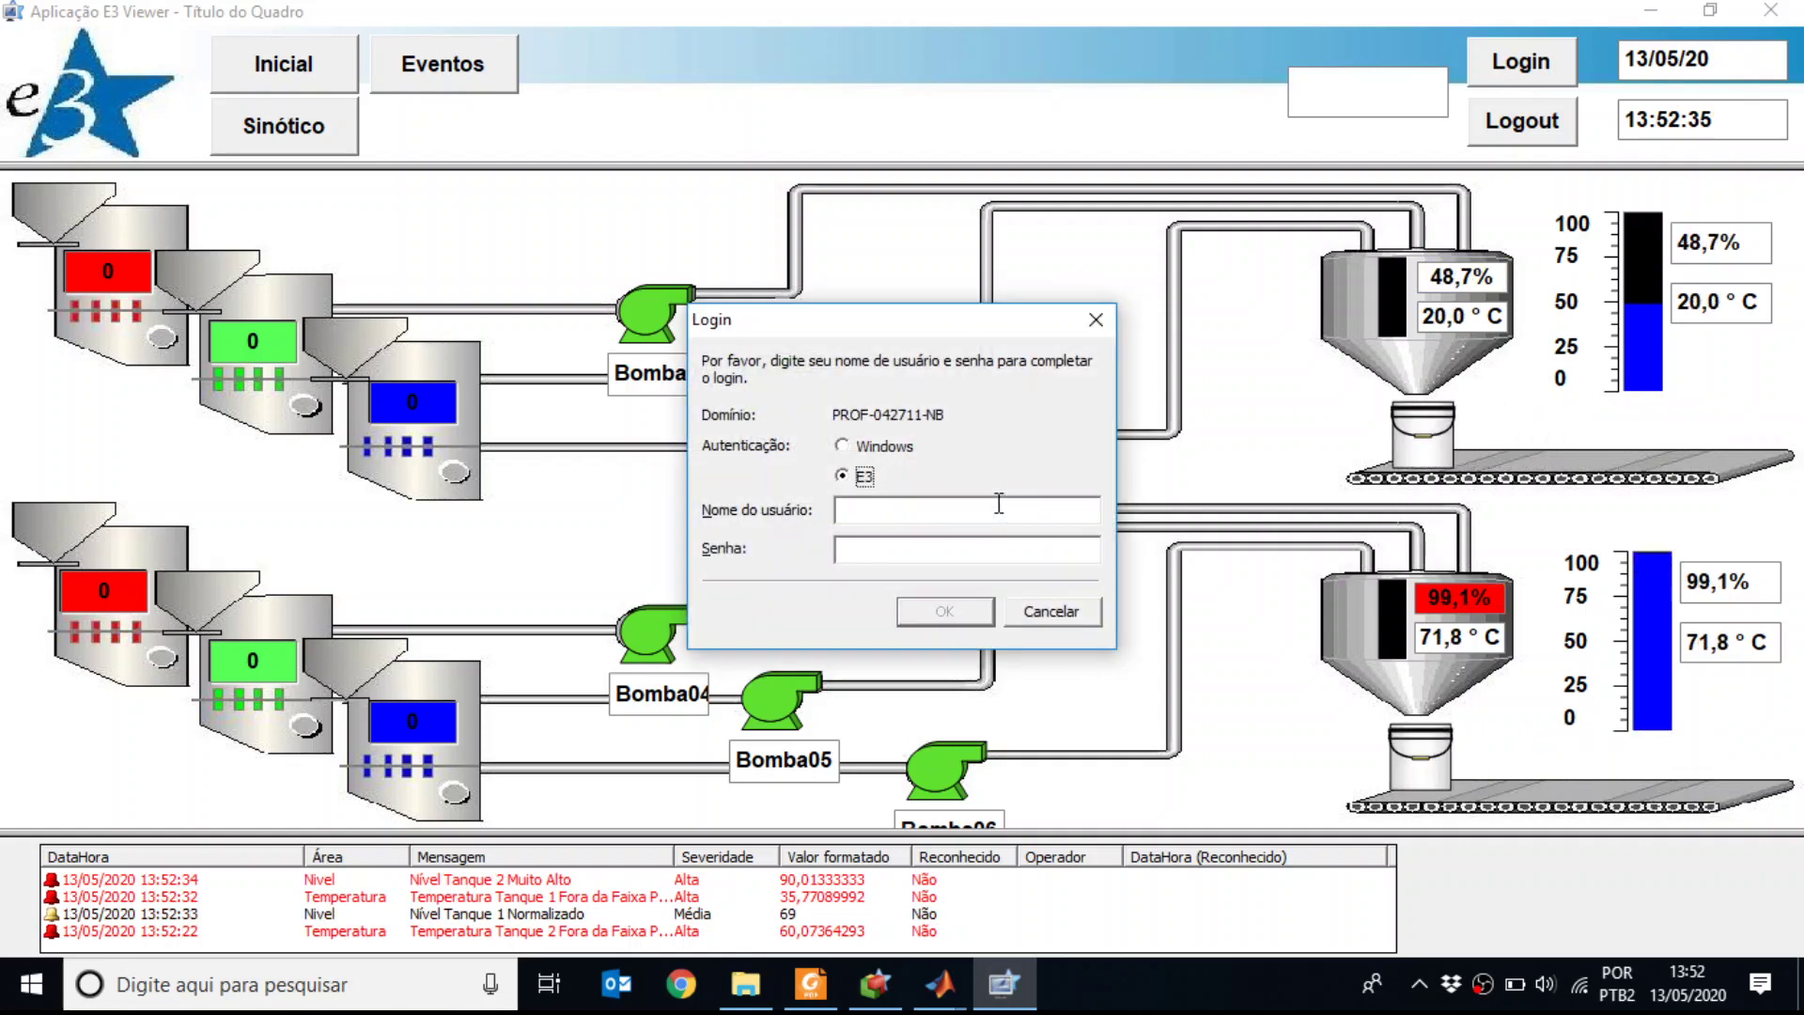
Enter the user name and account password again and log in to open the Eventos screen
type("Joao")
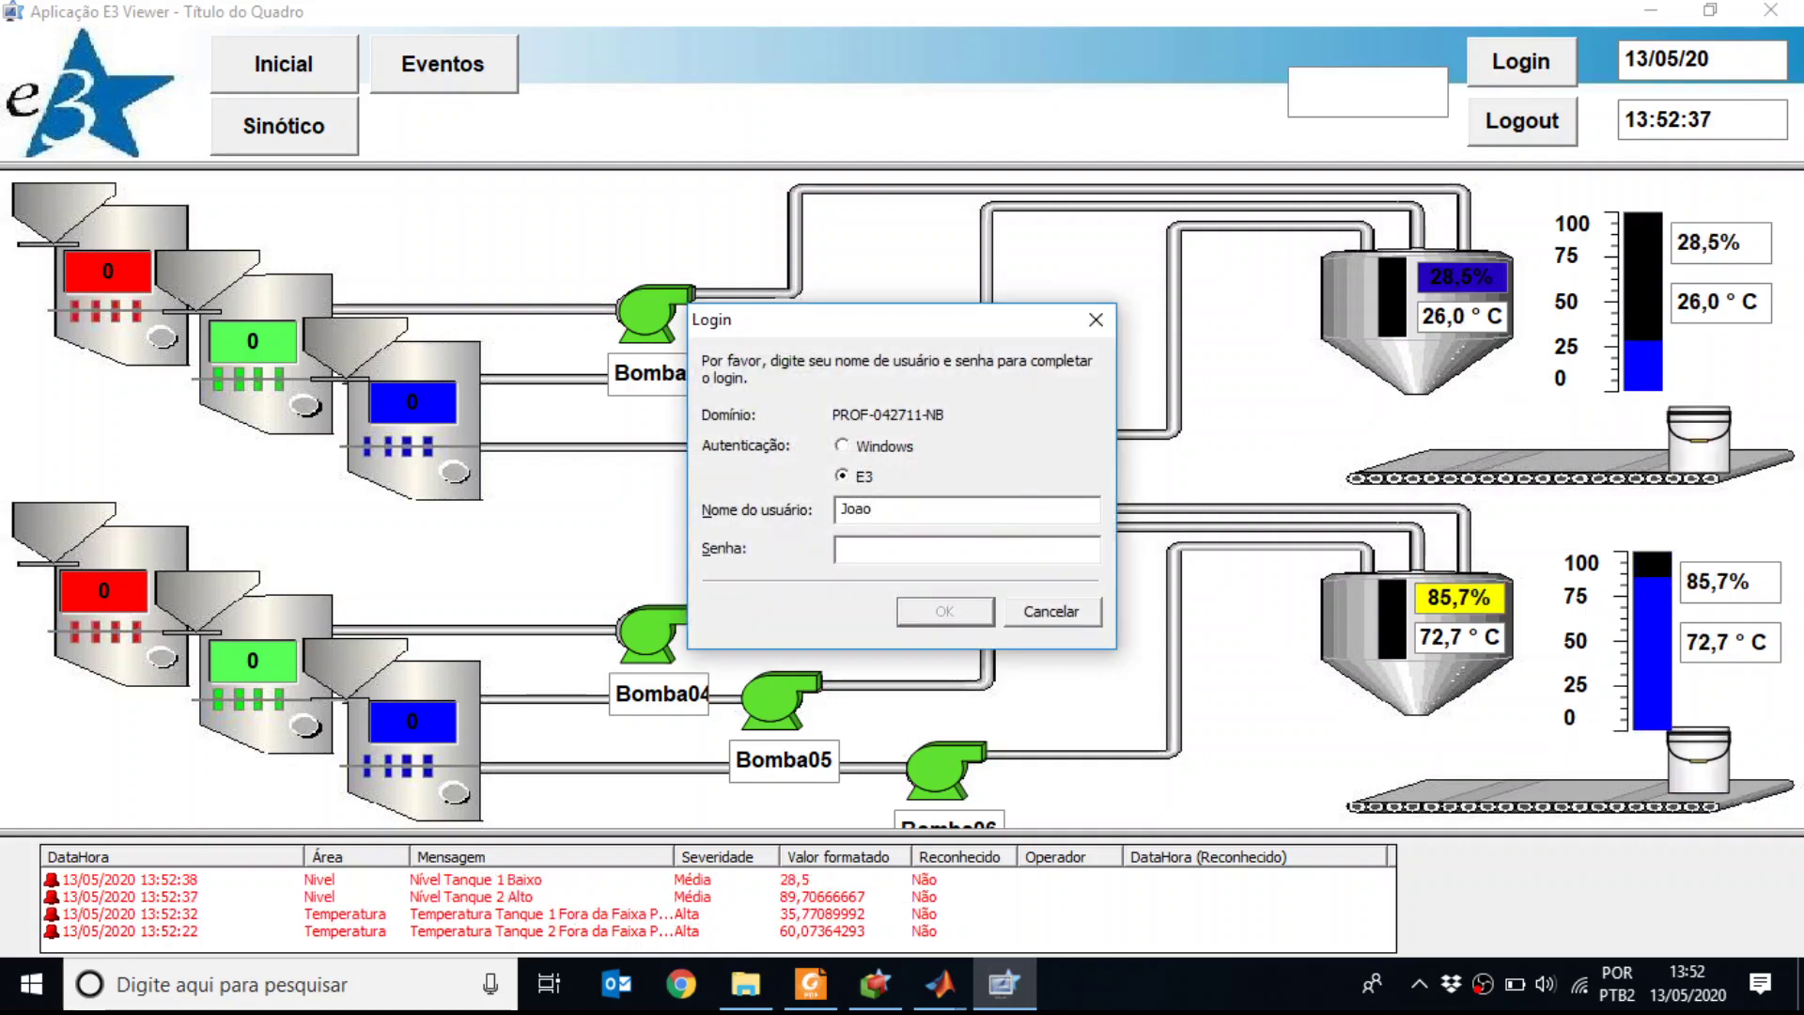
key("Tab")
type("***")
key("Return")
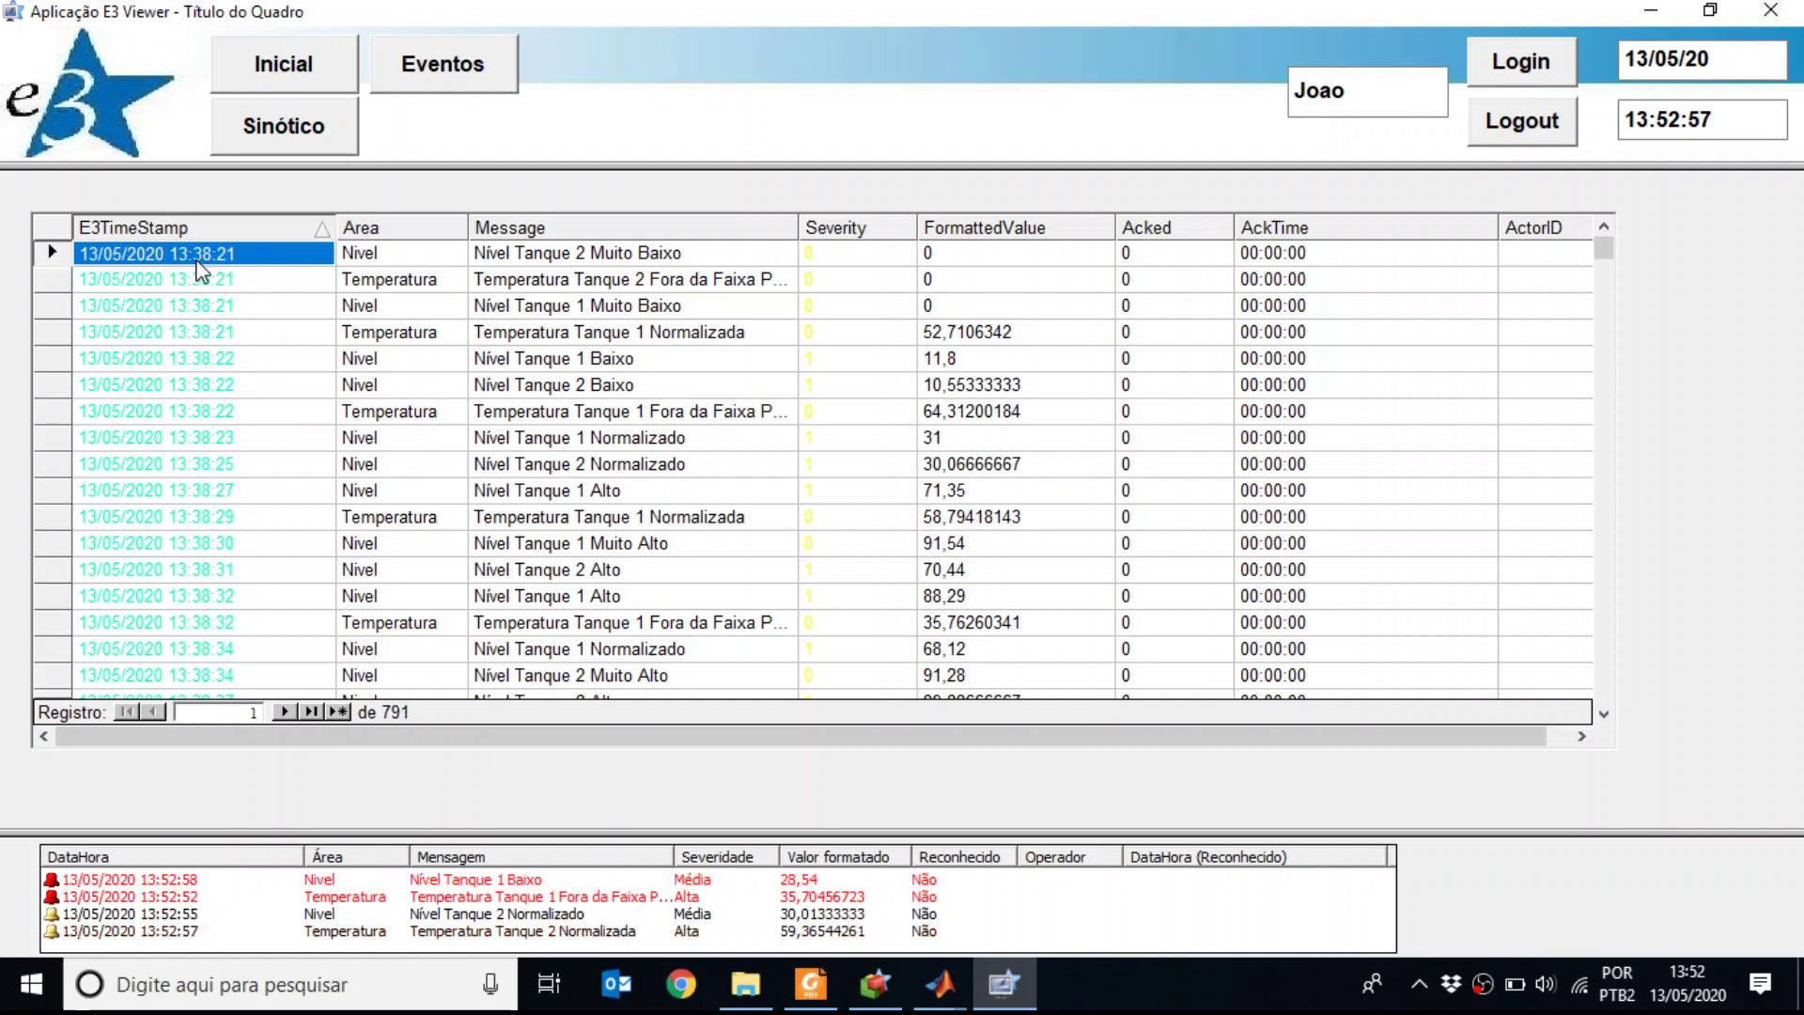
Sort the events table by E3TimeStamp in descending order
left_click(319, 234)
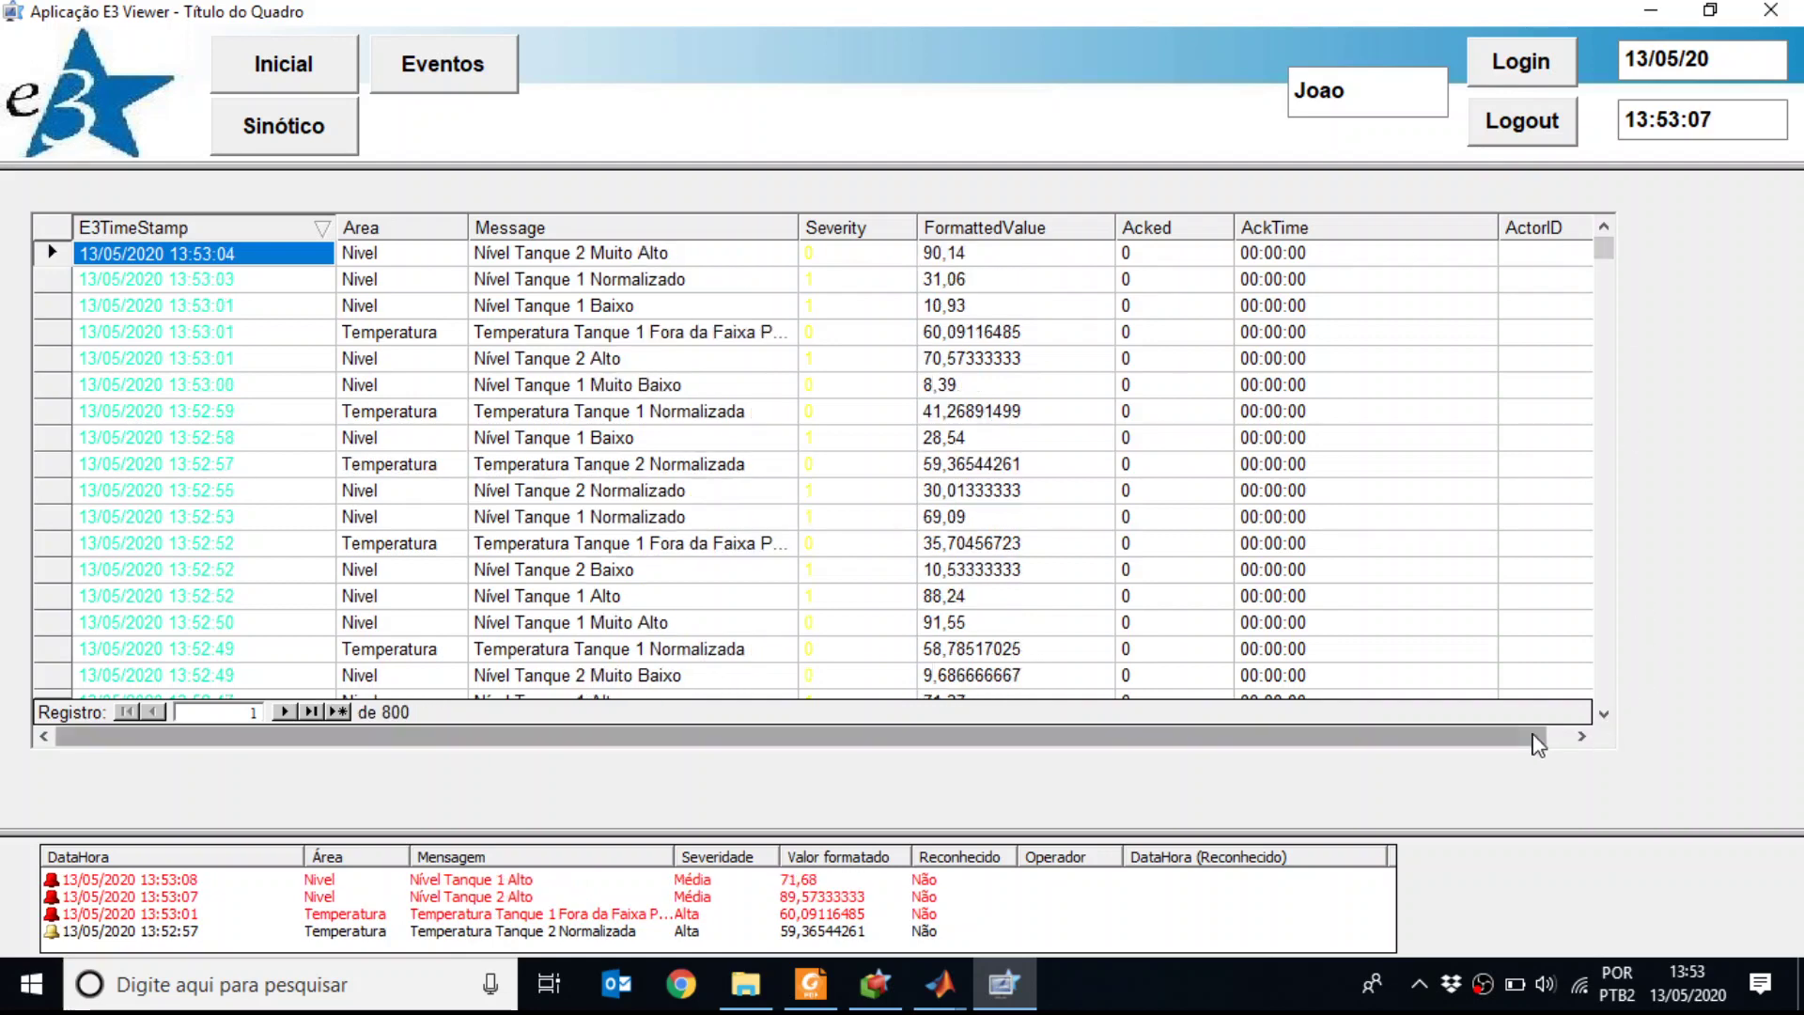
left_click_drag(1537, 737, 1429, 745)
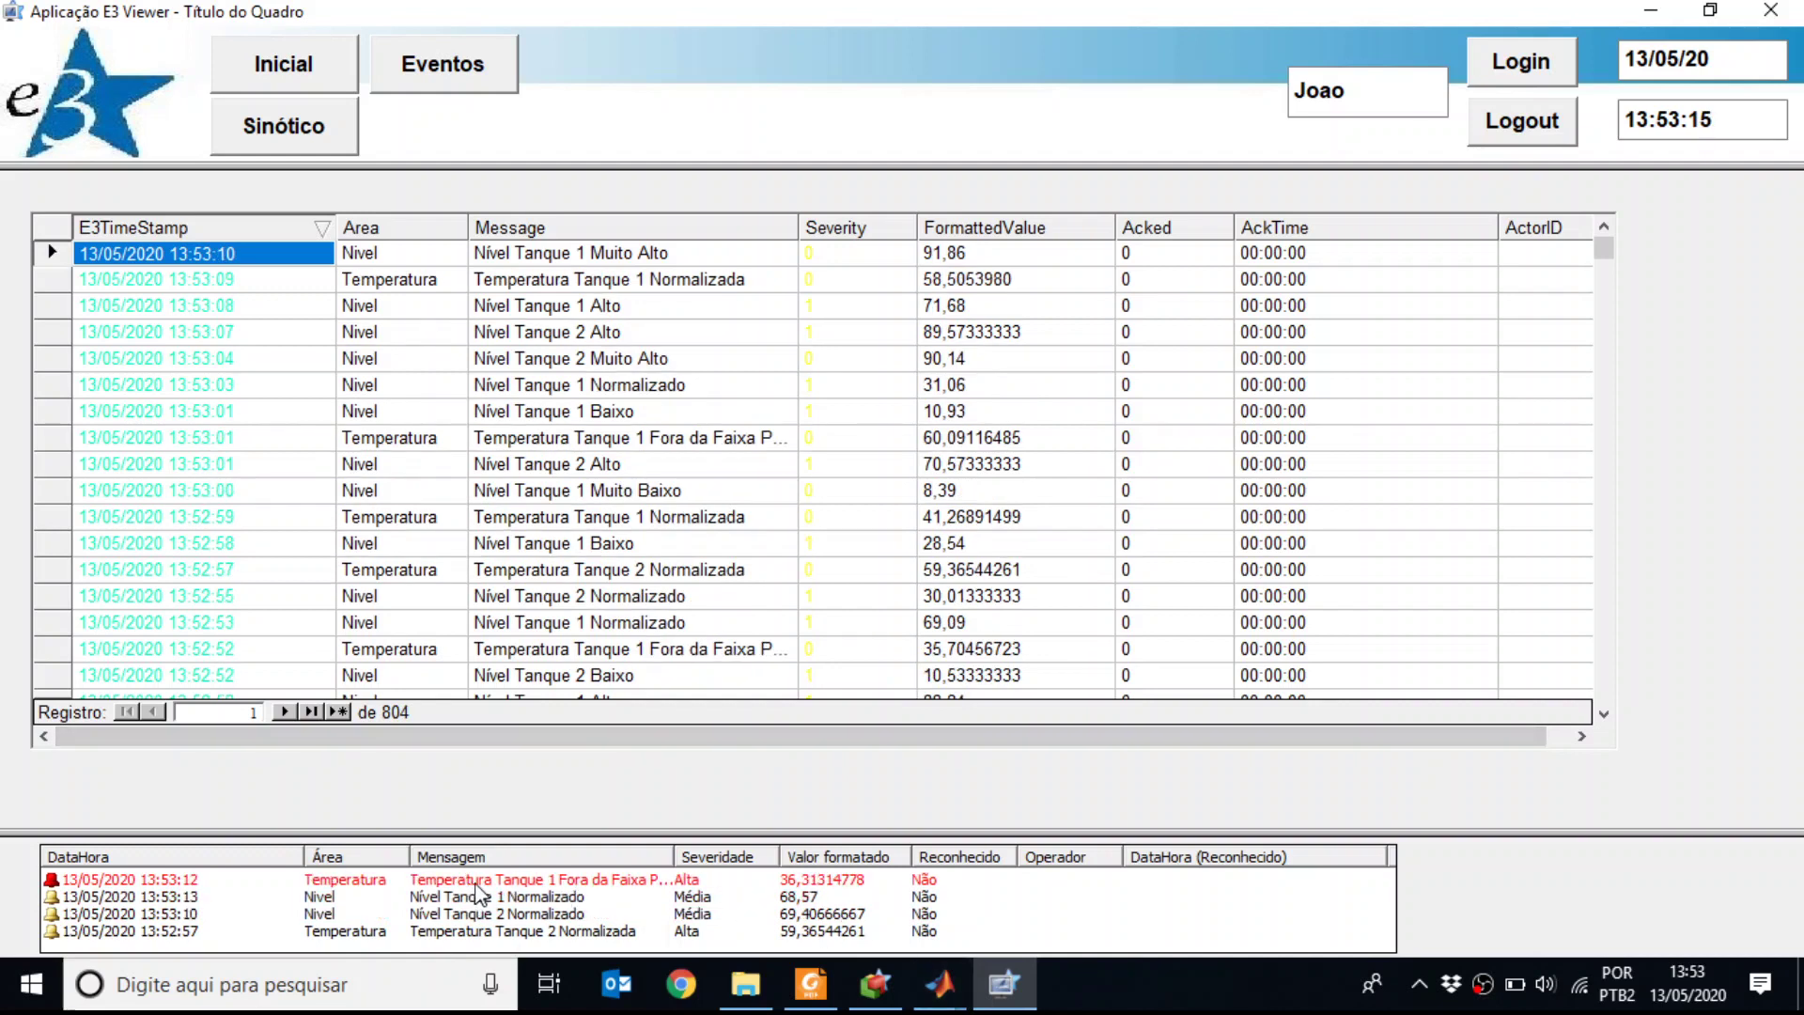
Acknowledge the alarms from the active alarm list, using the option Globalmente todos os alarmes
left_click(479, 892)
right_click(512, 892)
left_click(573, 893)
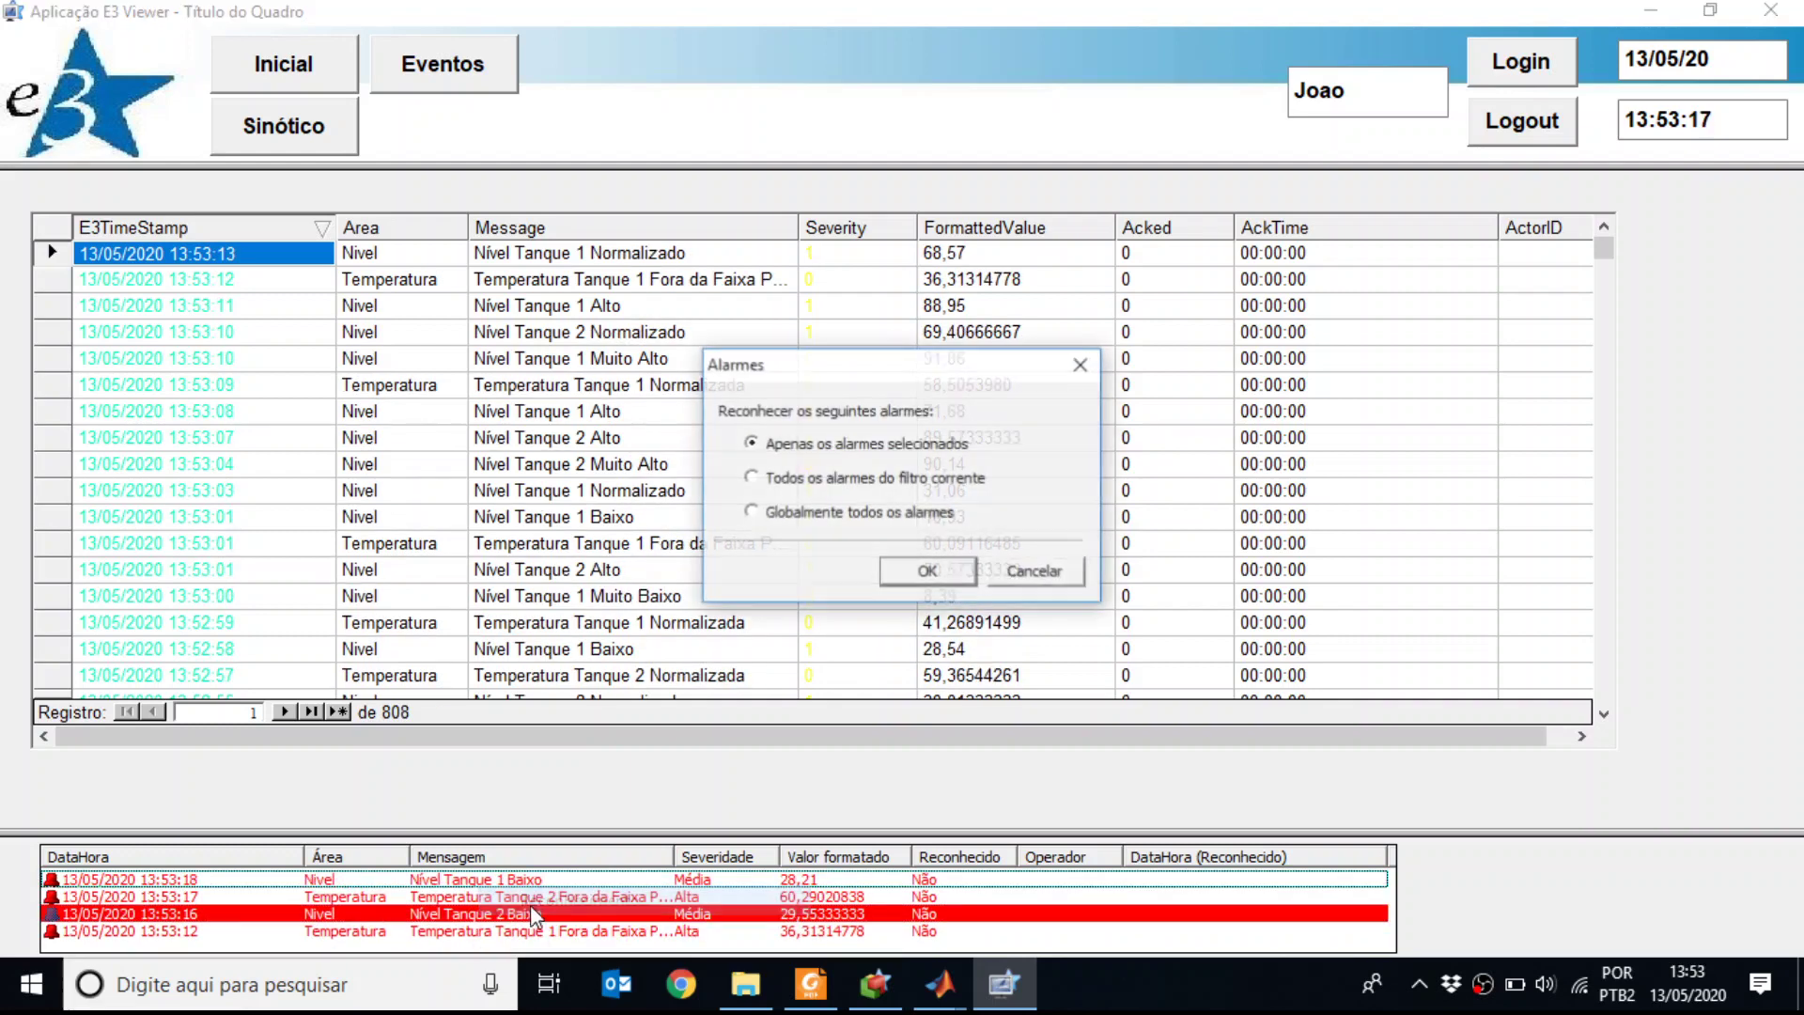
left_click(900, 512)
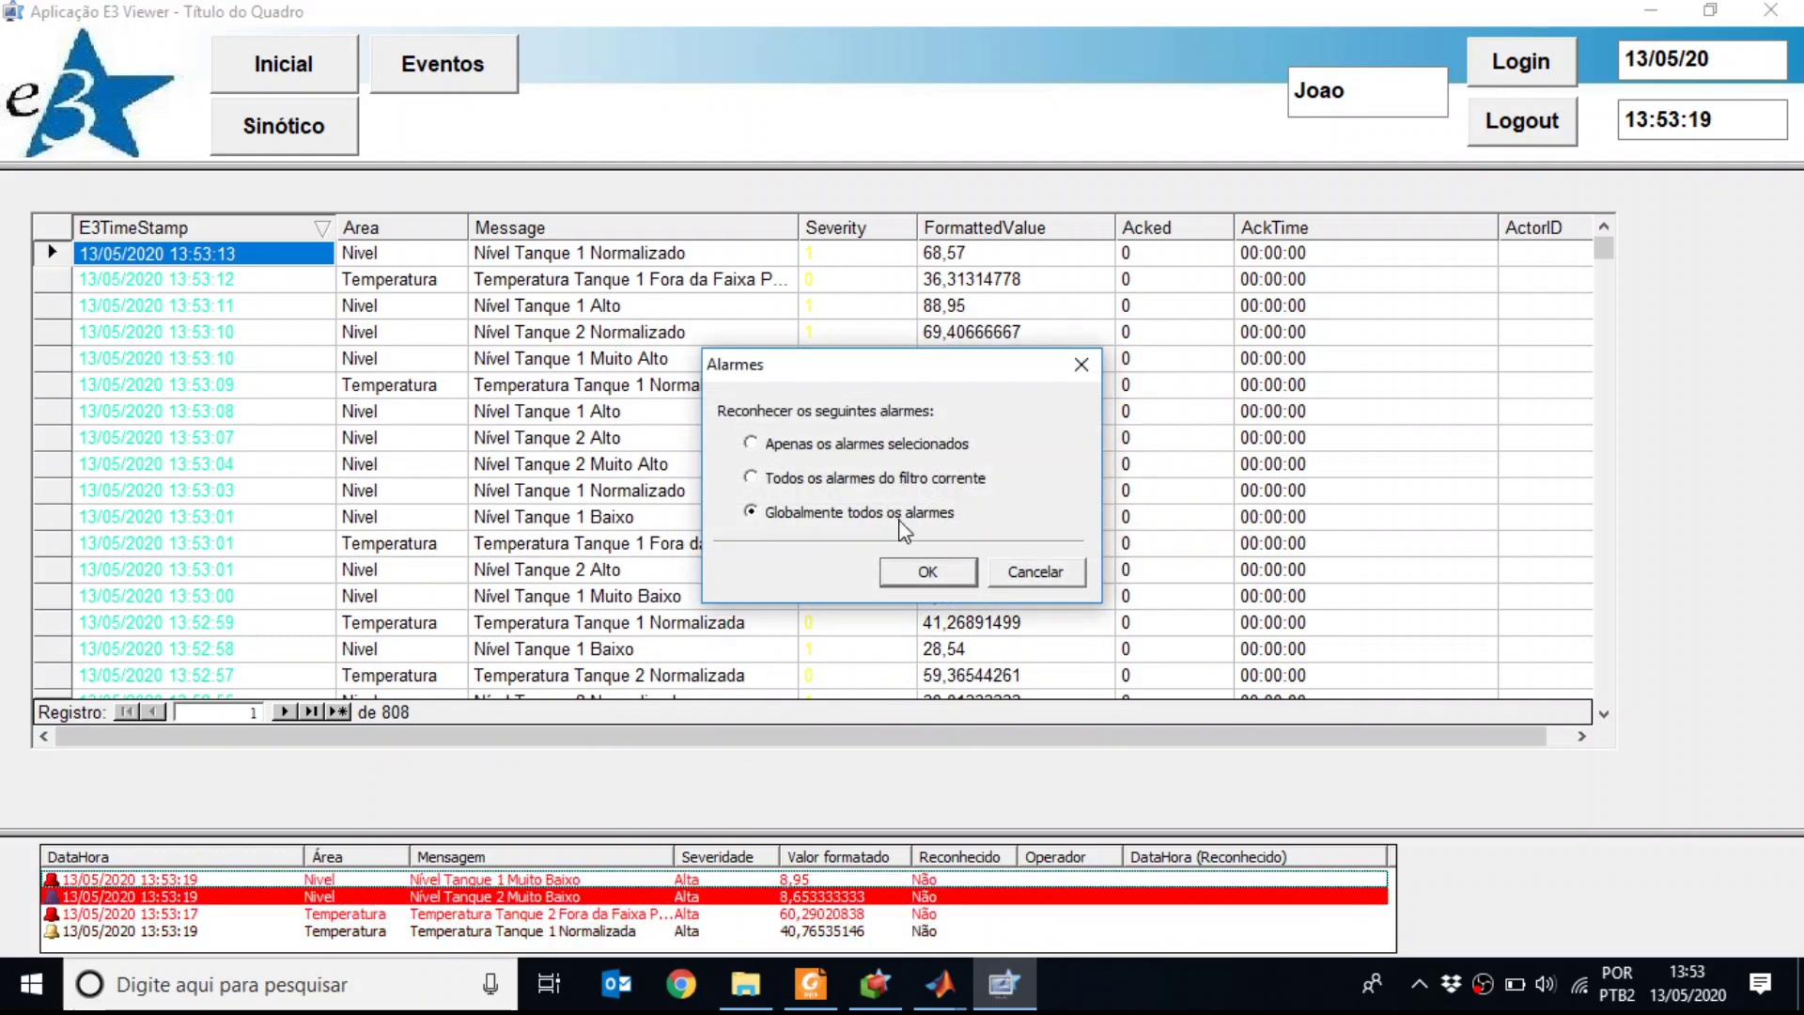
left_click(928, 573)
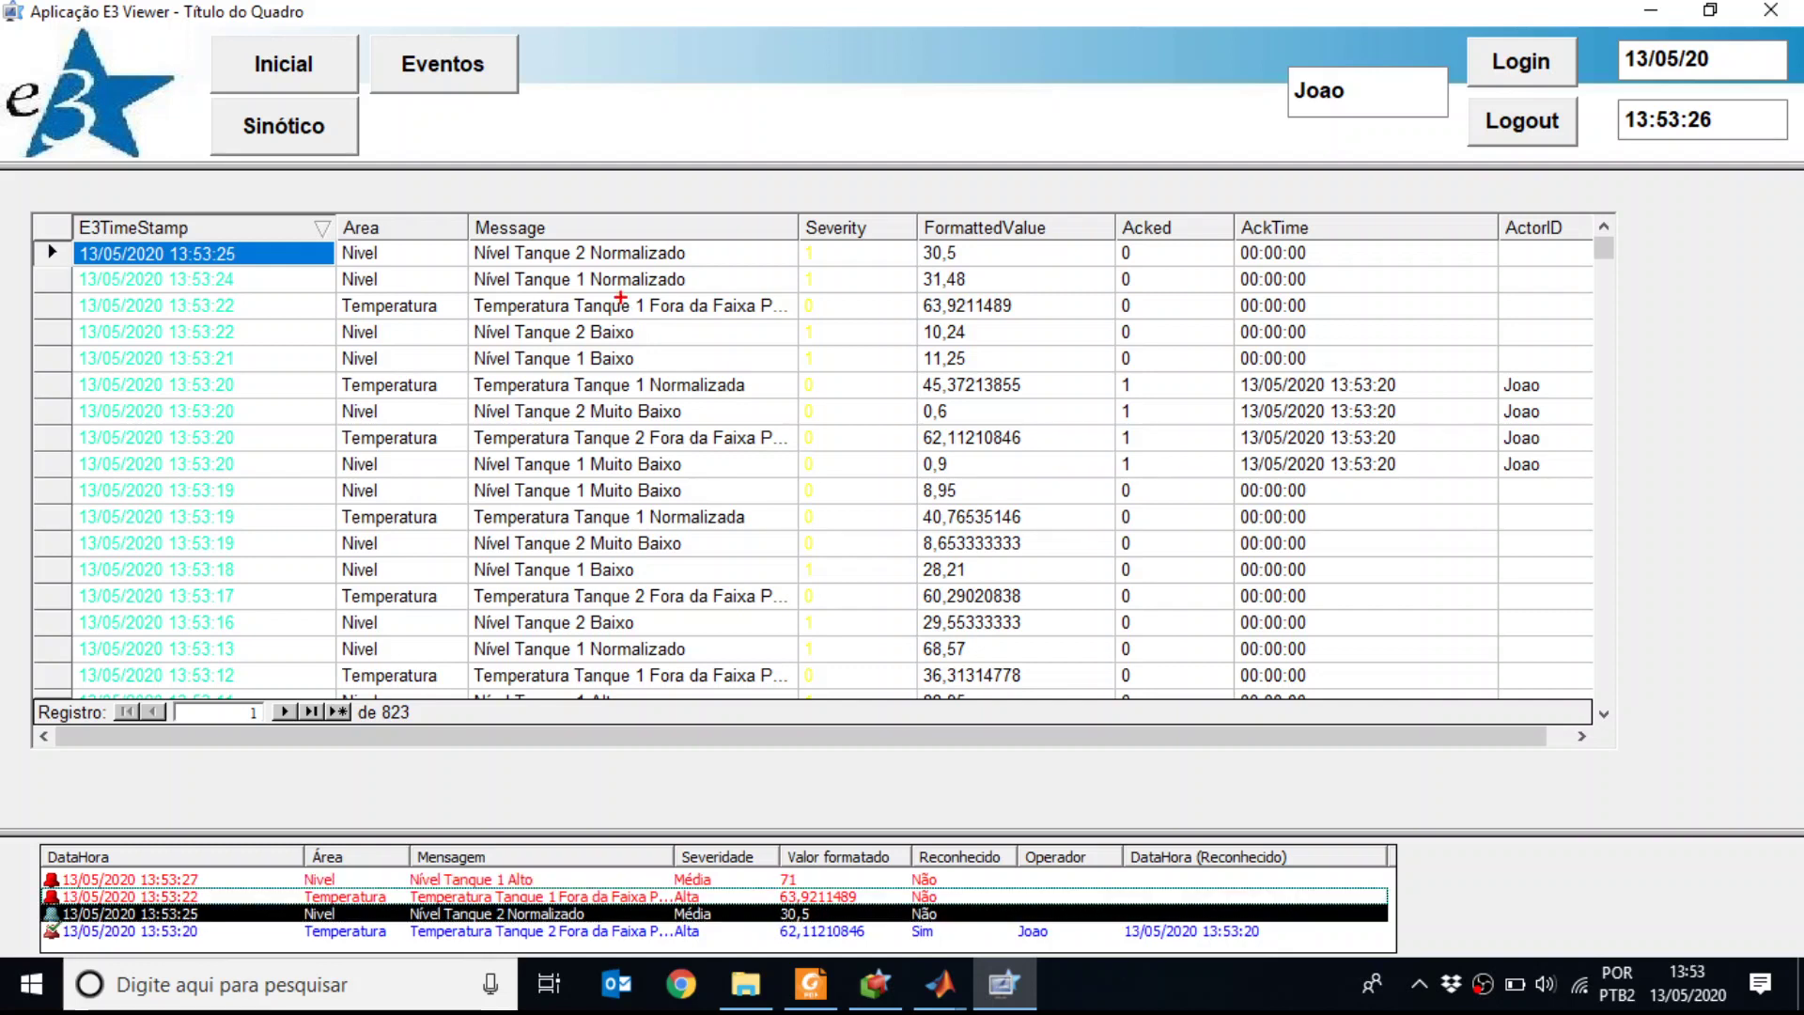
Examine the acknowledged alarms in the events table, circling their rows and their Acked, AckTime and ActorID values
left_click_drag(233, 365, 113, 356)
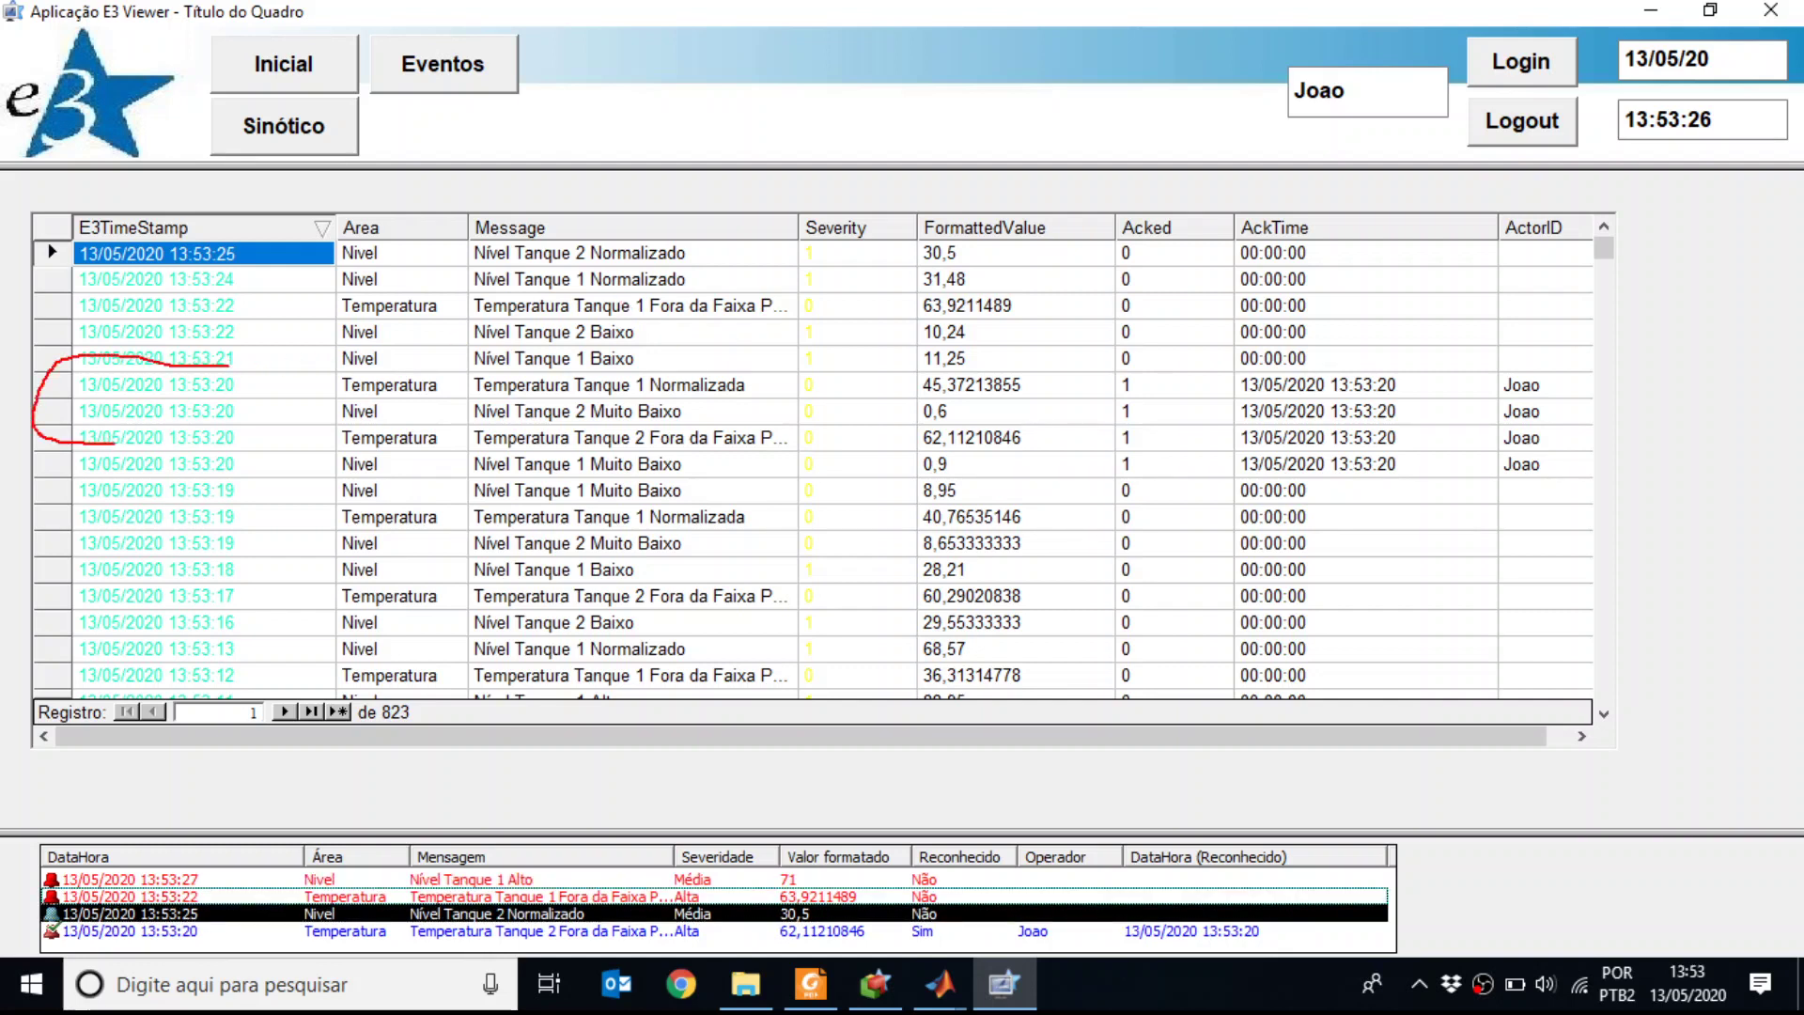
left_click_drag(113, 441, 1236, 455)
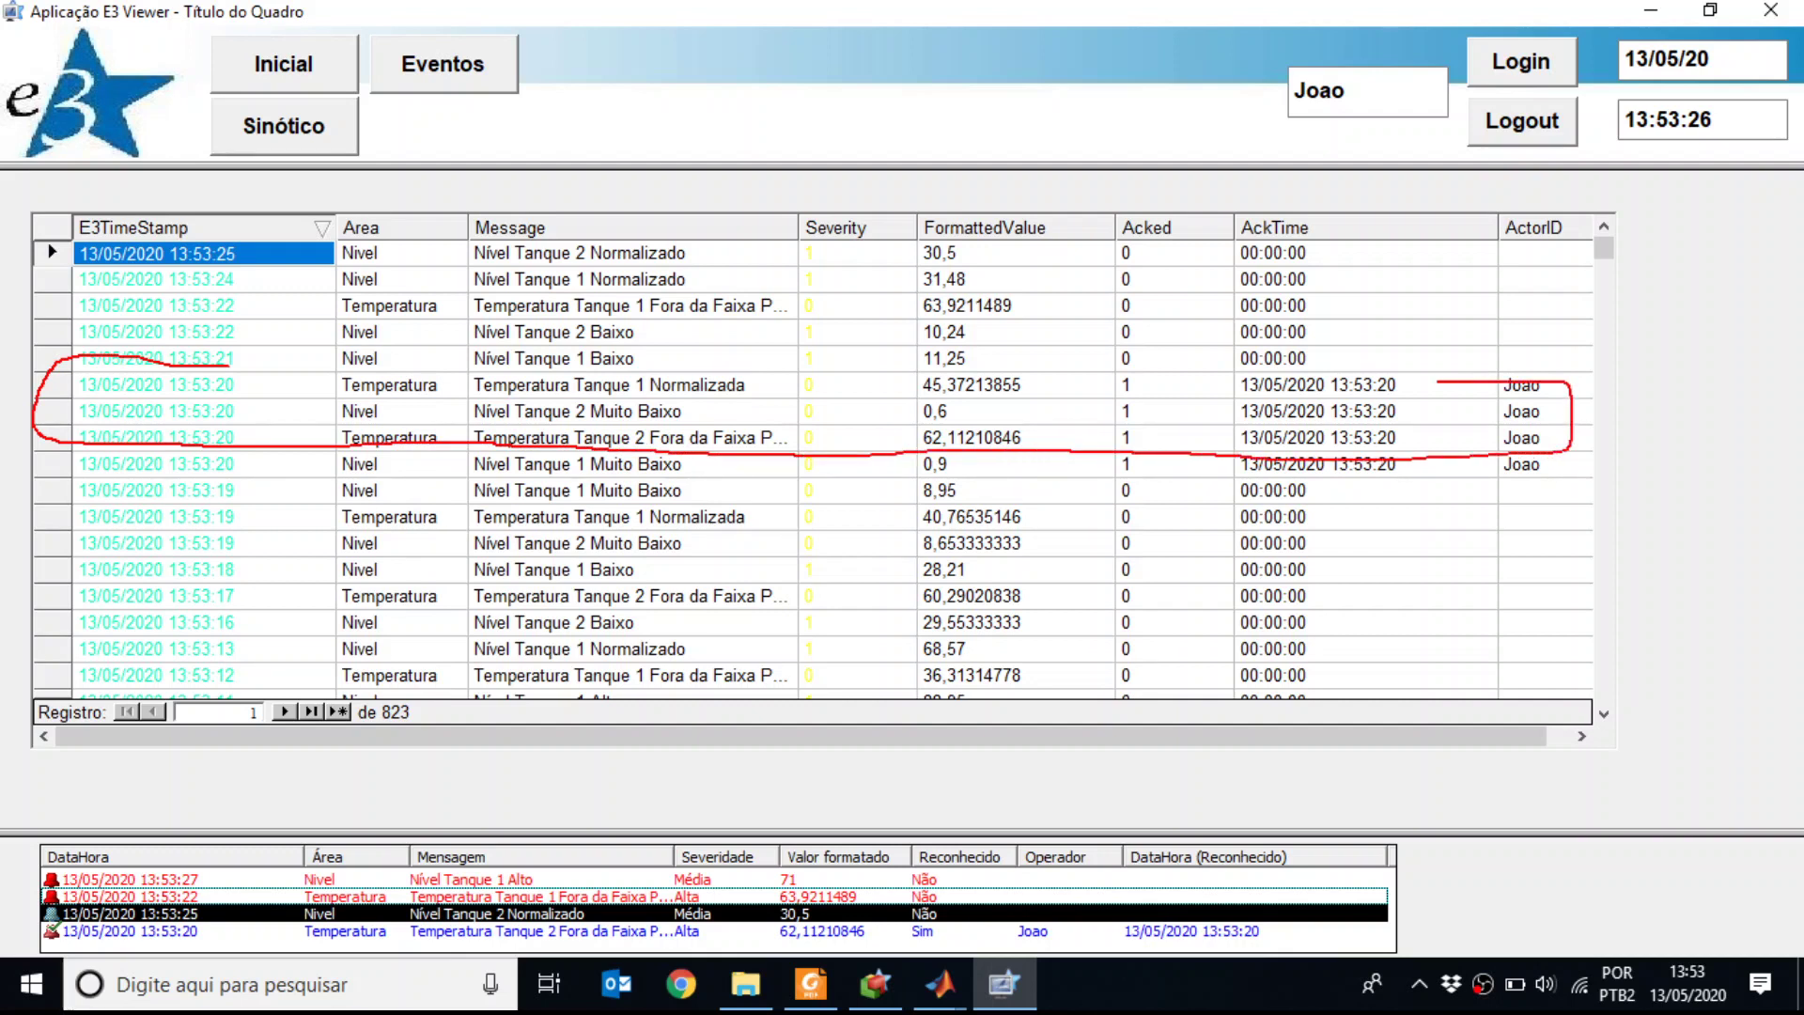
mouse_move(1438, 381)
left_mouse_down()
mouse_move(518, 366)
mouse_move(189, 382)
left_mouse_up()
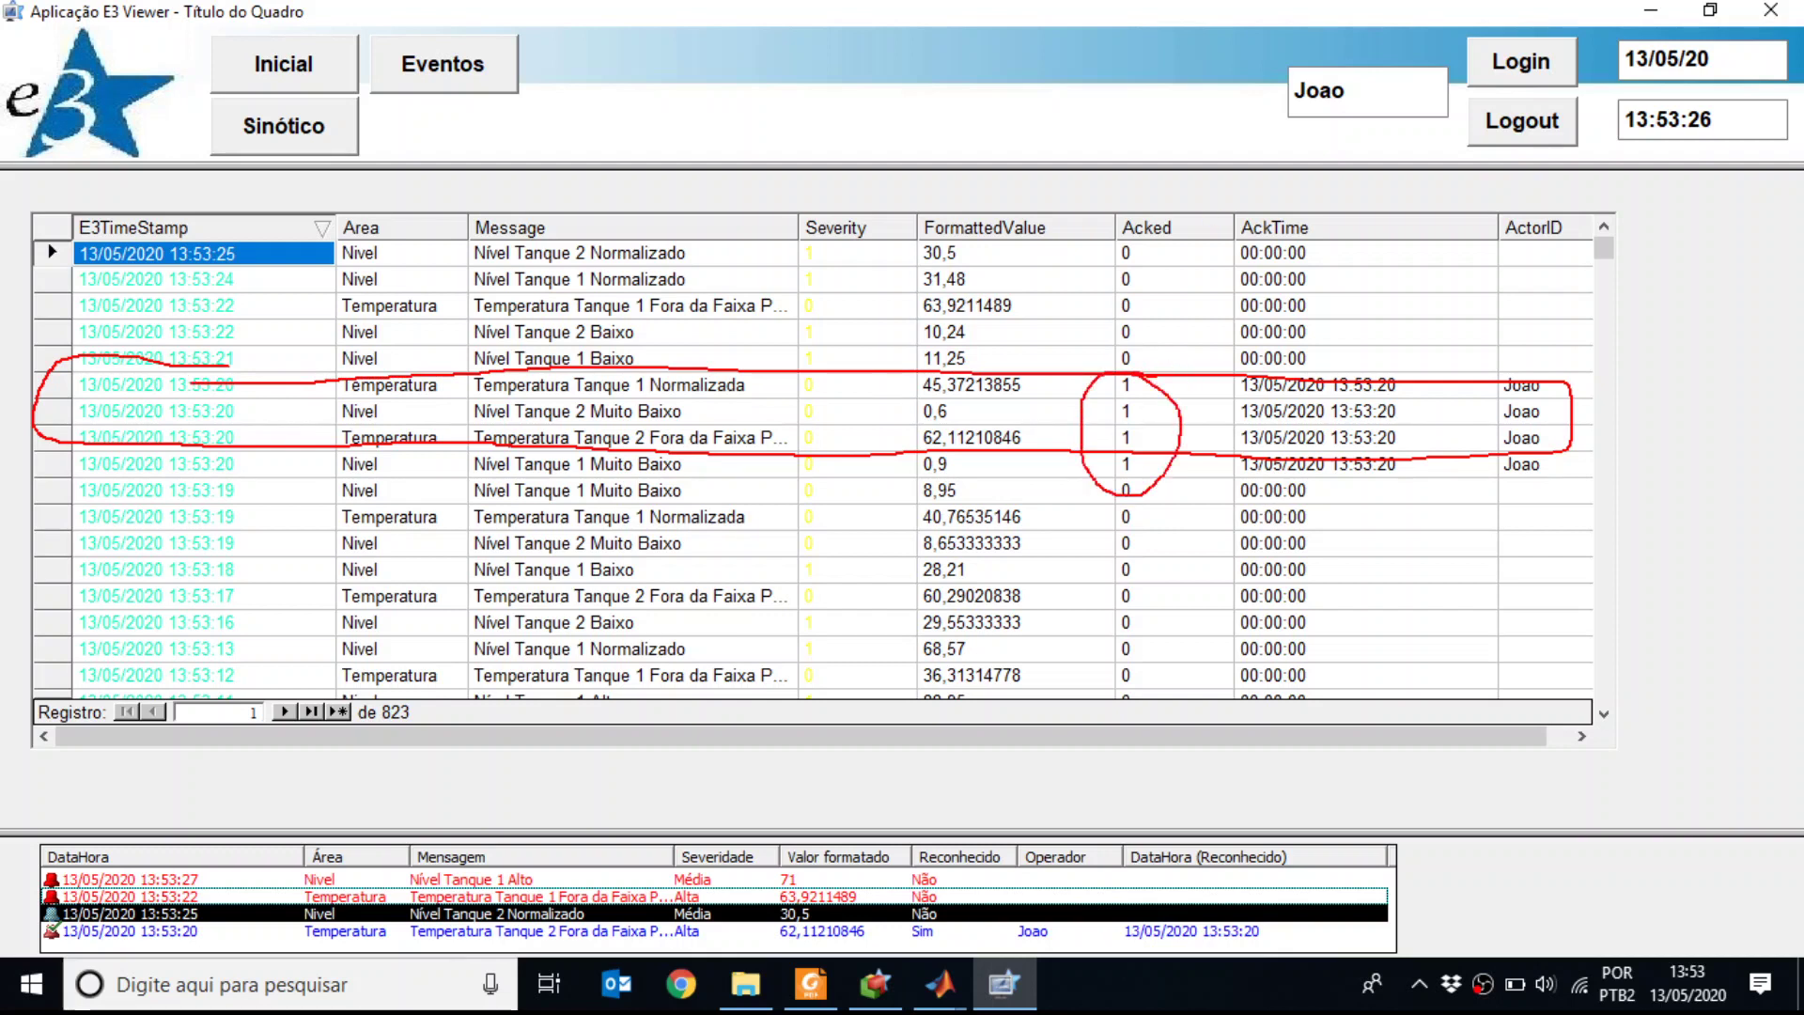
mouse_move(1339, 354)
left_mouse_down()
mouse_move(1189, 409)
mouse_move(1219, 469)
mouse_move(1405, 469)
mouse_move(1439, 417)
mouse_move(1414, 376)
left_mouse_up()
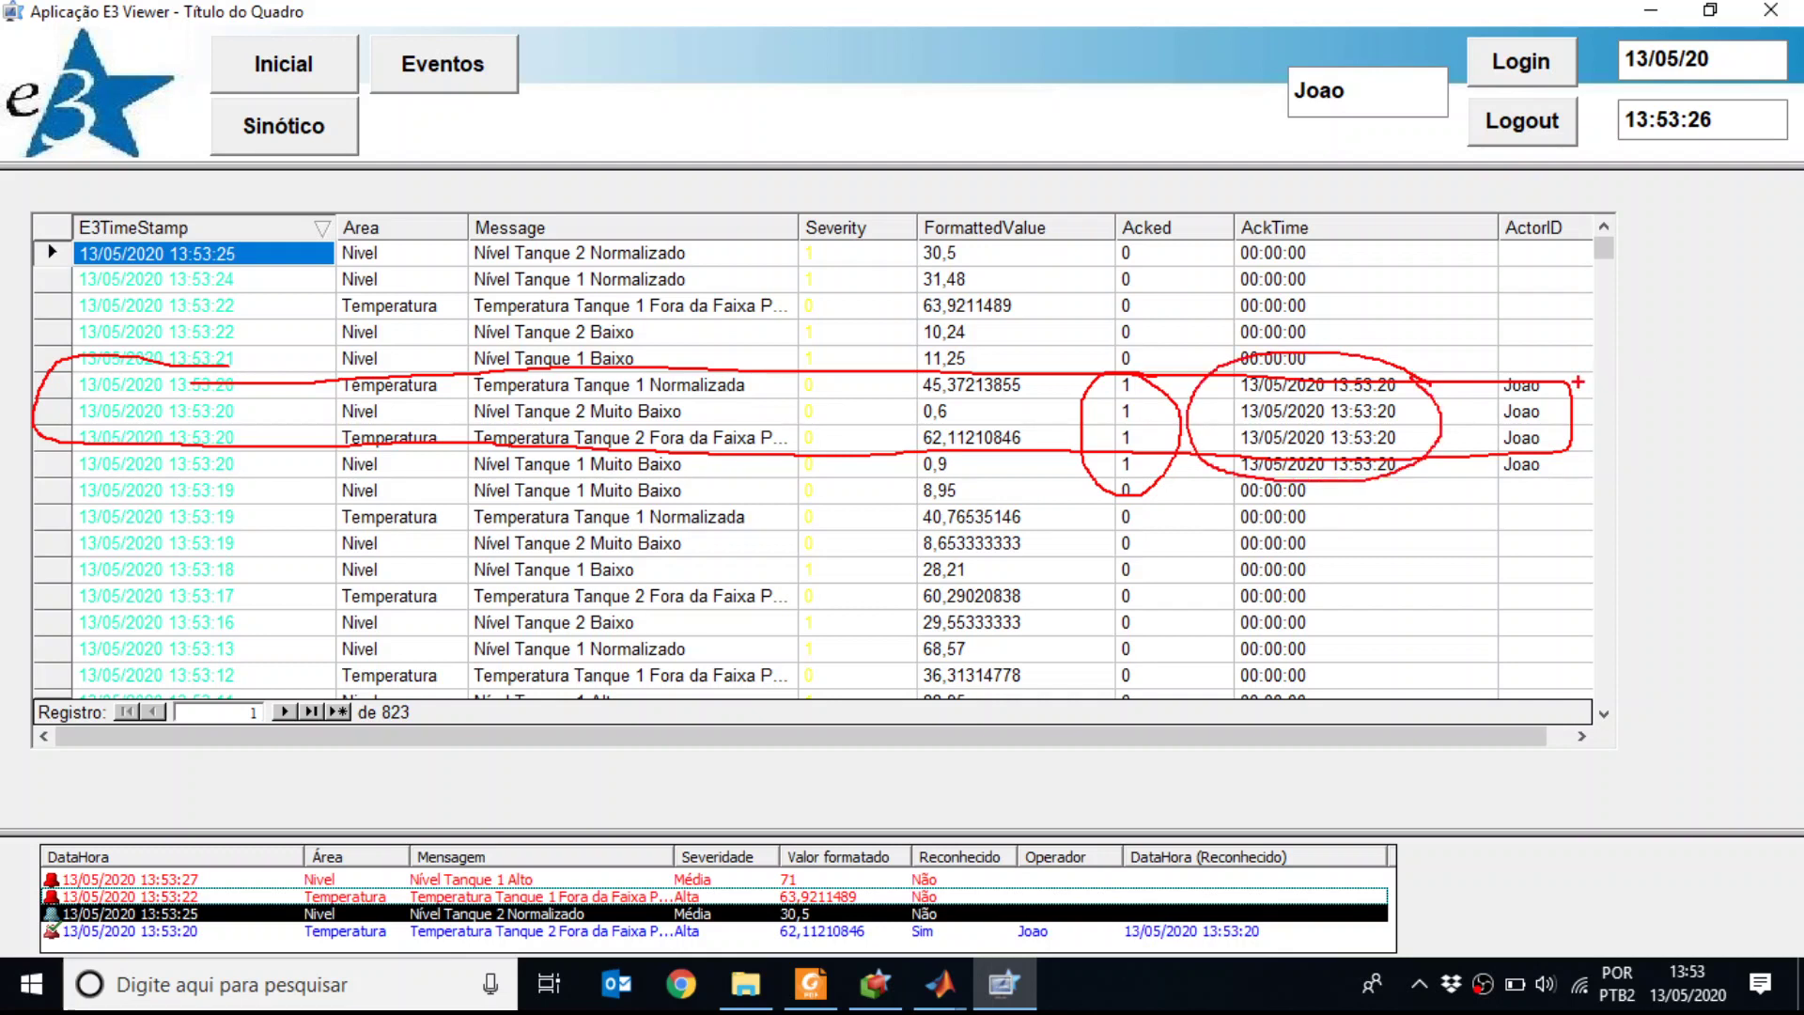
mouse_move(1578, 383)
left_mouse_down()
mouse_move(1528, 368)
mouse_move(1489, 392)
mouse_move(1478, 467)
mouse_move(1516, 497)
mouse_move(1569, 463)
mouse_move(1575, 362)
left_mouse_up()
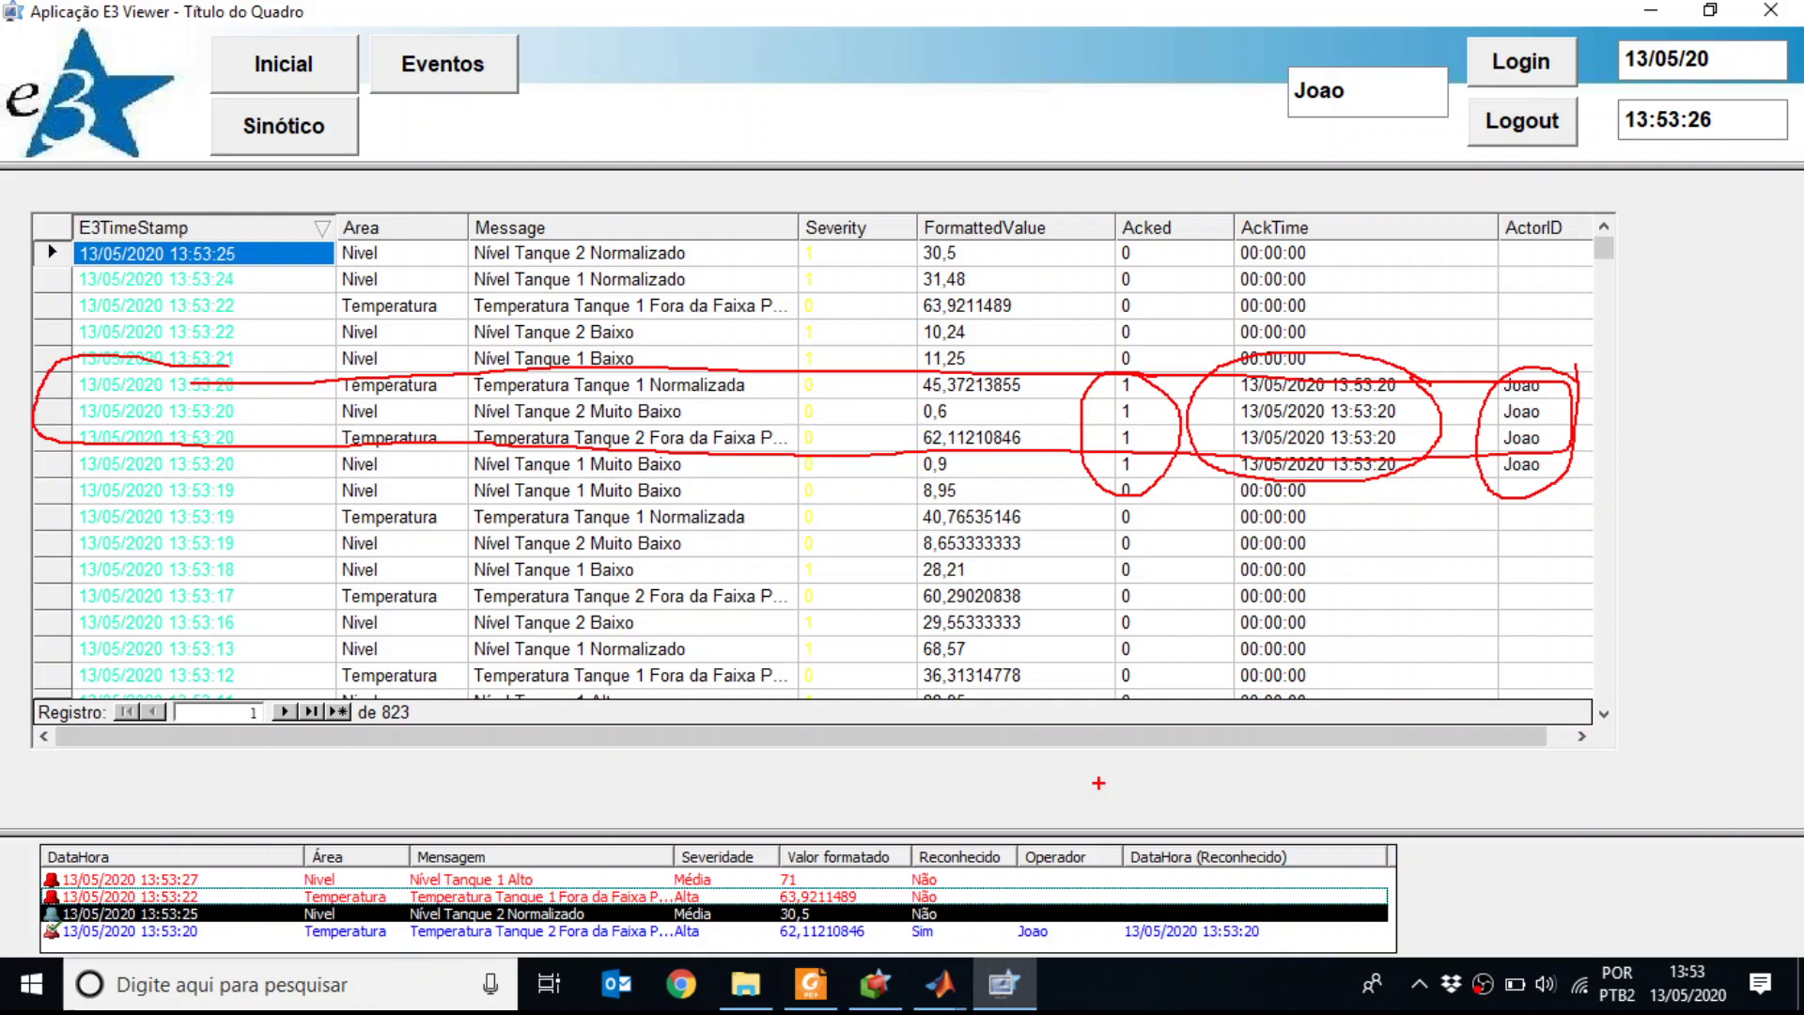
mouse_move(1609, 242)
left_mouse_down()
mouse_move(1561, 181)
mouse_move(1459, 278)
mouse_move(1429, 461)
mouse_move(1475, 542)
mouse_move(1573, 510)
mouse_move(1628, 329)
mouse_move(1594, 222)
left_mouse_up()
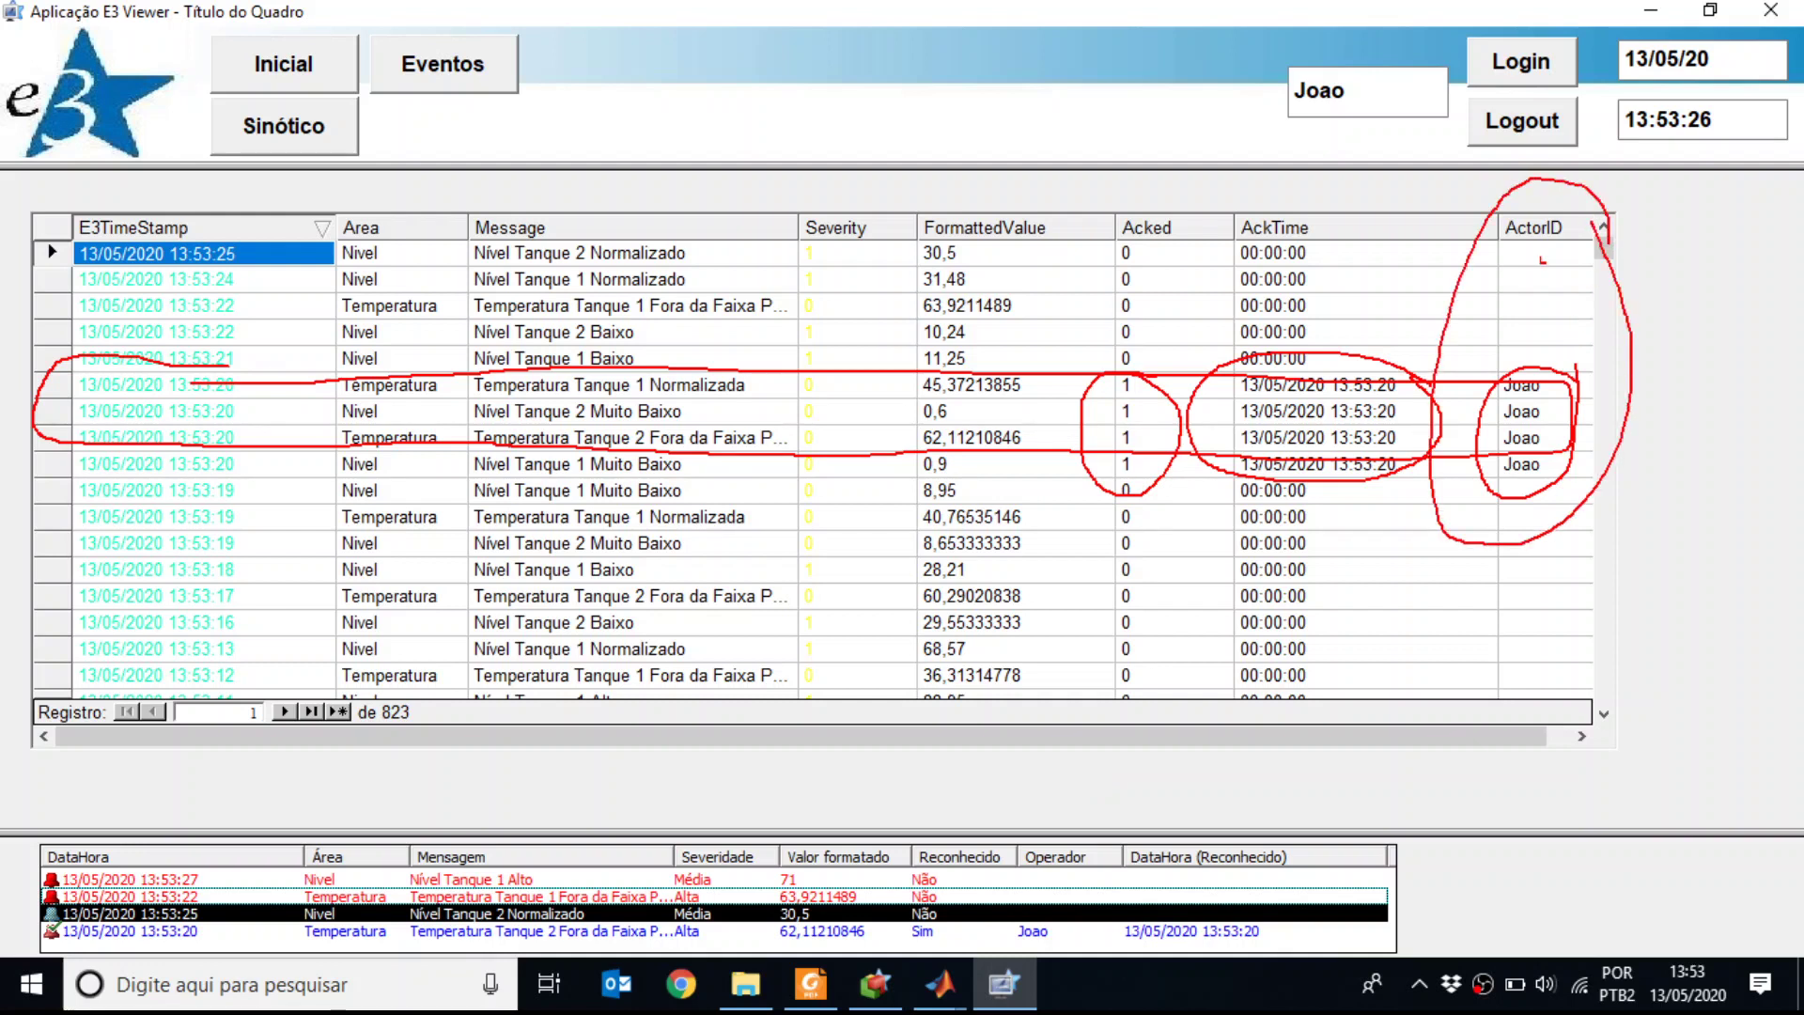
mouse_move(1407, 250)
left_mouse_down()
mouse_move(1434, 200)
mouse_move(1374, 333)
mouse_move(1389, 308)
left_mouse_up()
mouse_move(1133, 375)
left_mouse_down()
mouse_move(1114, 486)
mouse_move(1186, 402)
mouse_move(1137, 364)
left_mouse_up()
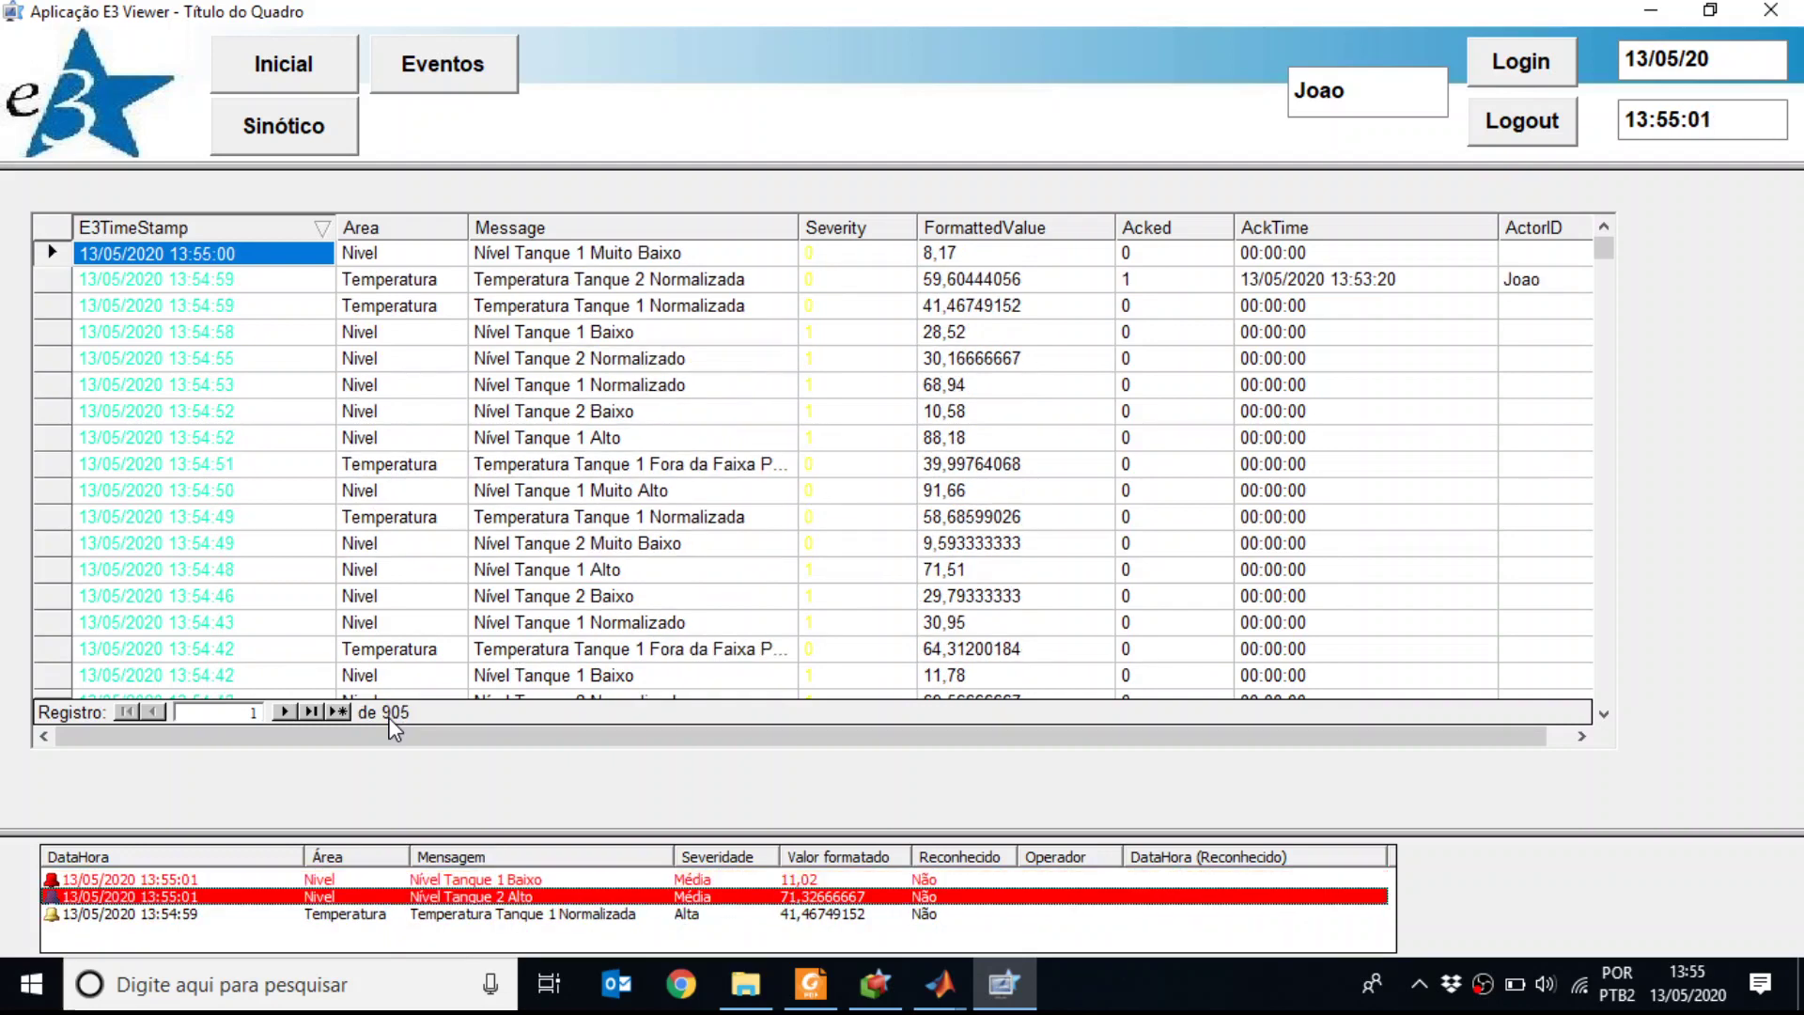
Switch to the e3tutorial_developer_ptb.pdf tutorial in Foxit Reader and read on to exercise 16.3.2 Tela Histórico
left_click(810, 983)
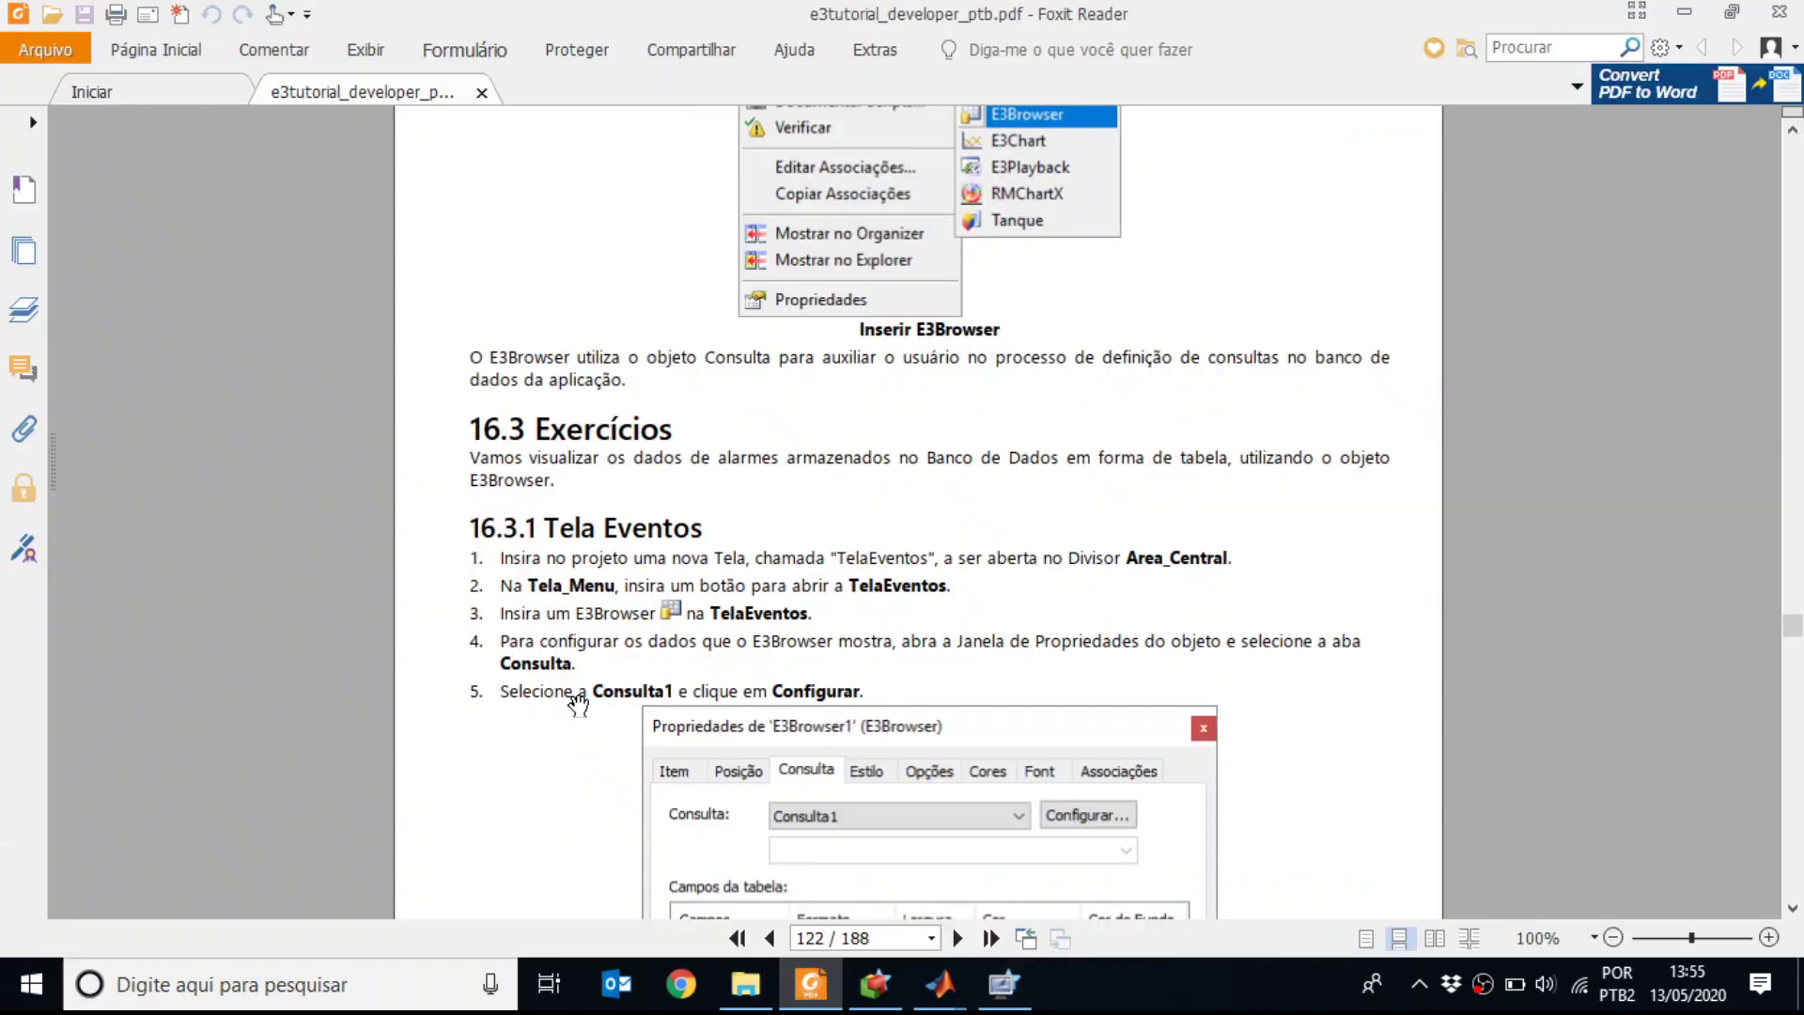
scroll(578, 705, "down", 6)
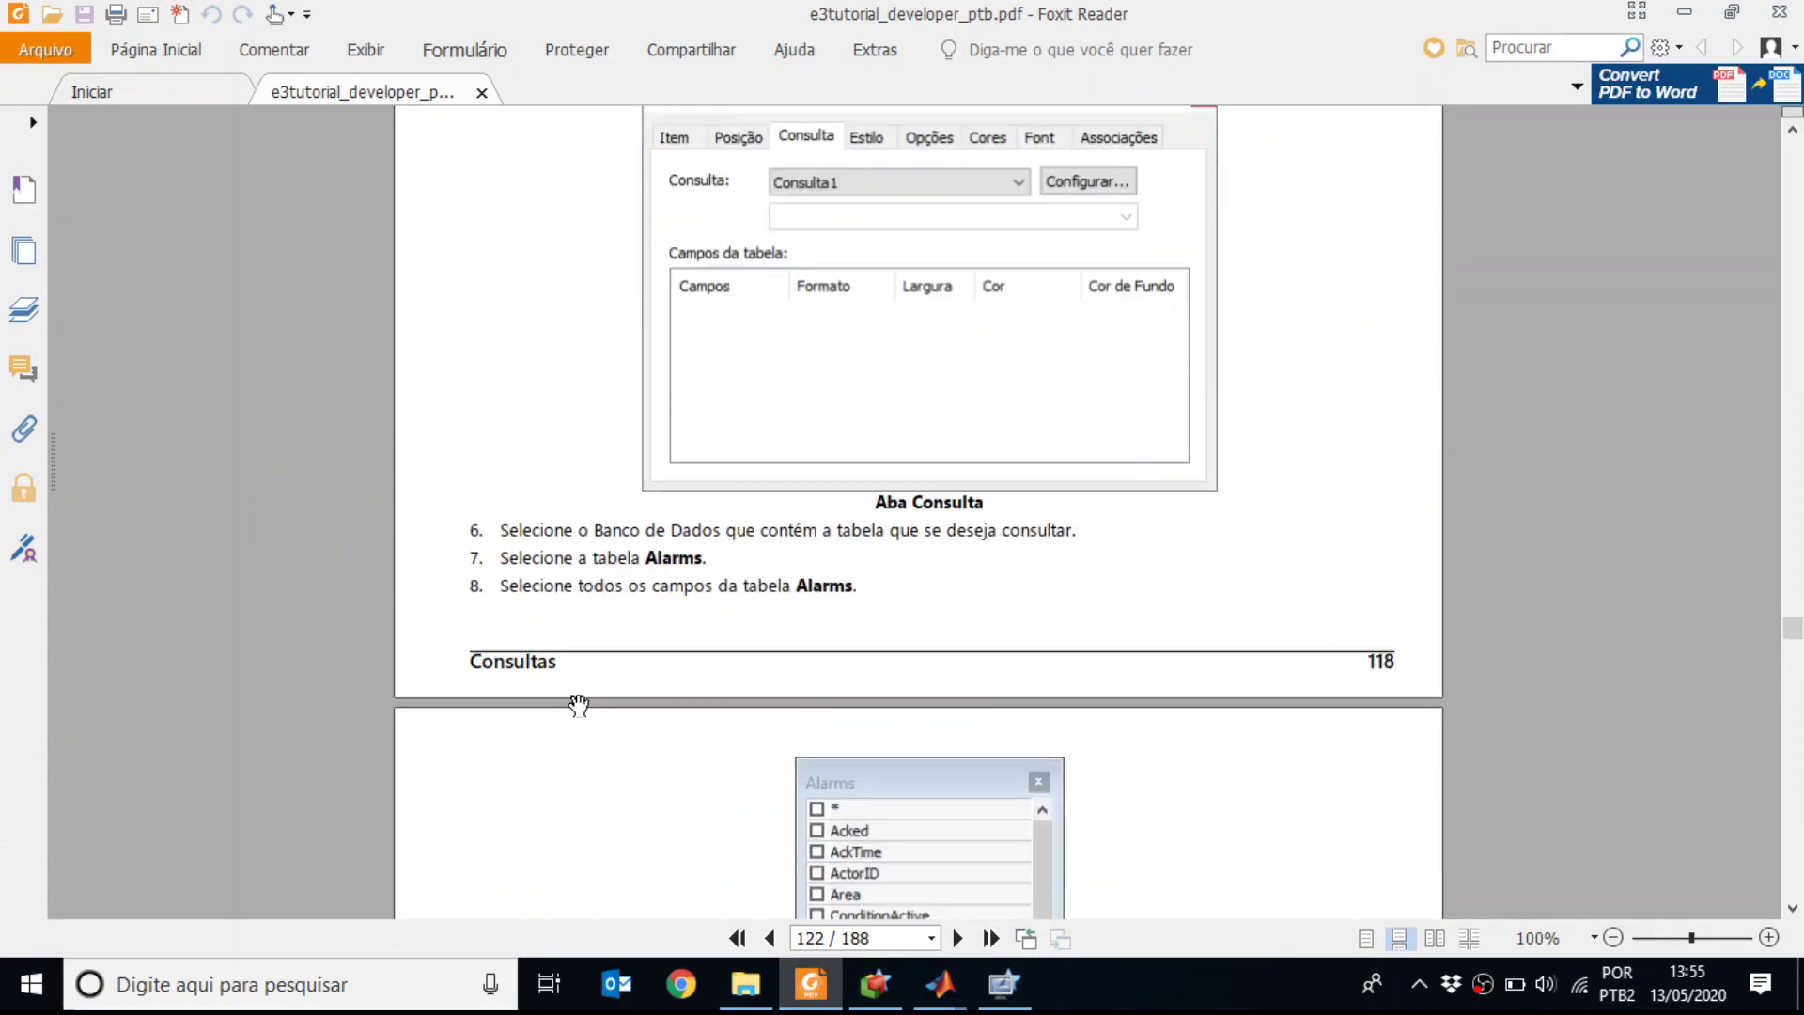
scroll(578, 705, "down", 12)
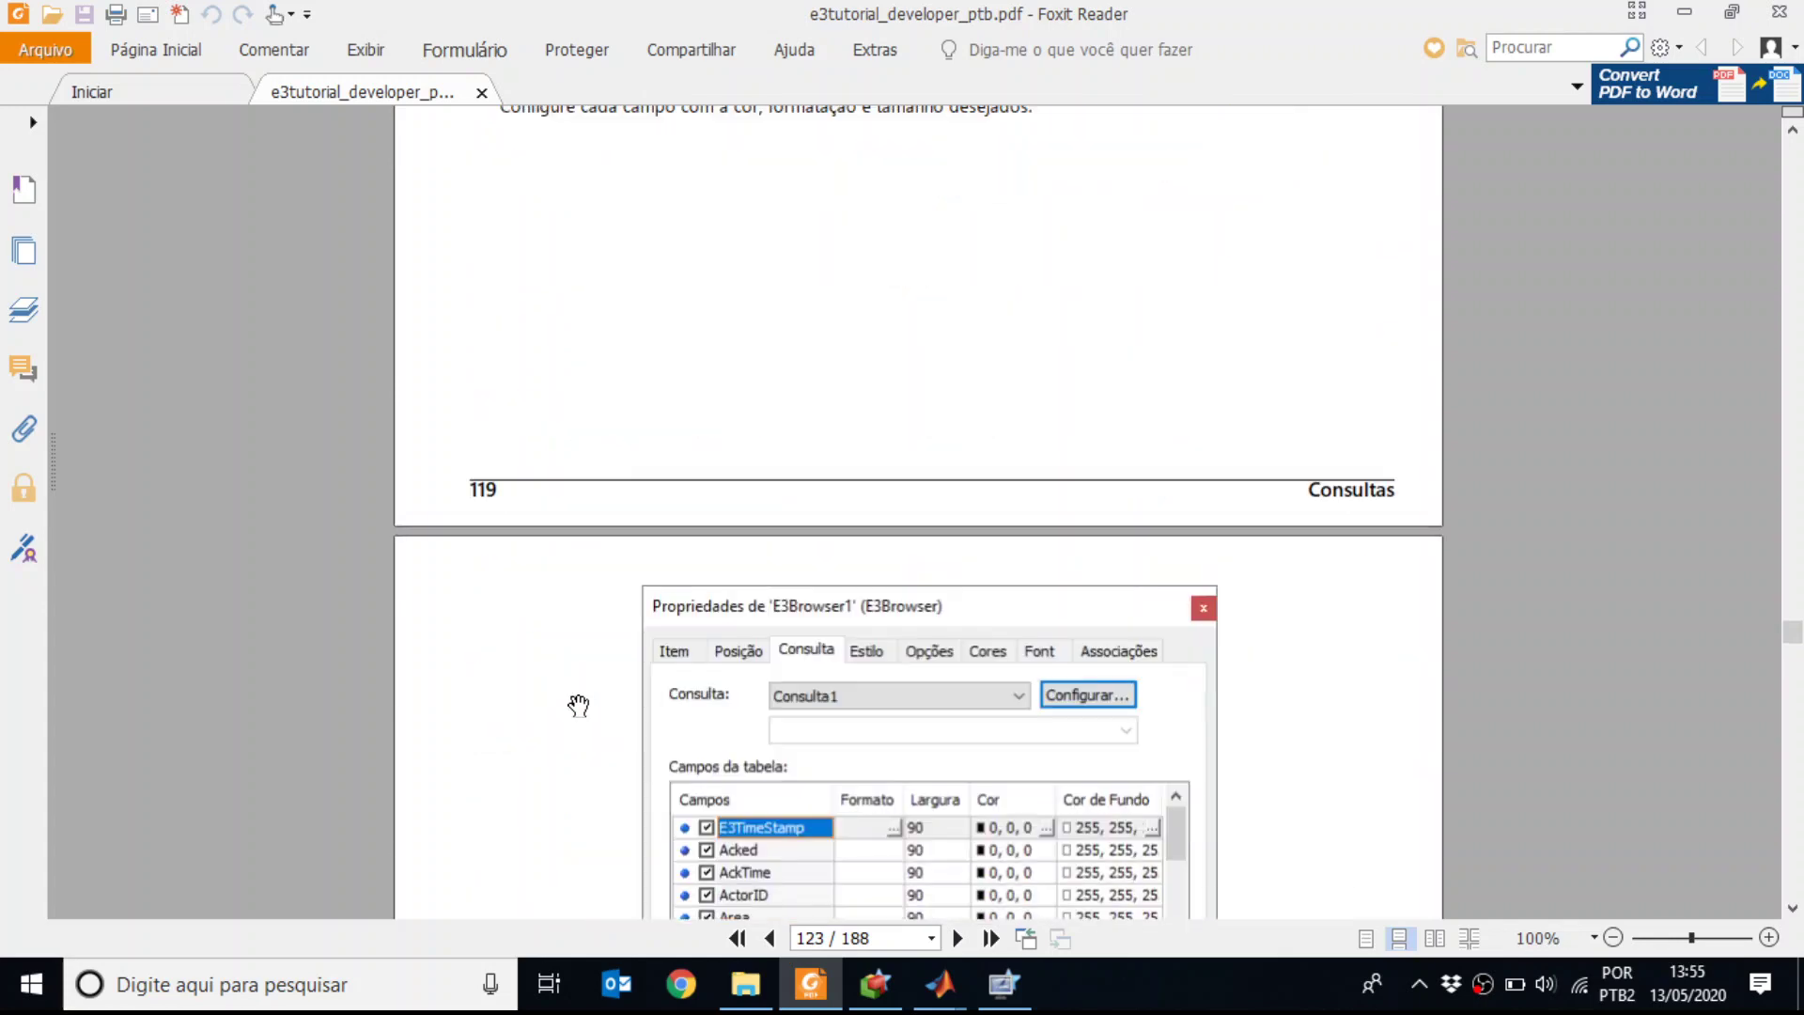
scroll(578, 705, "down", 6)
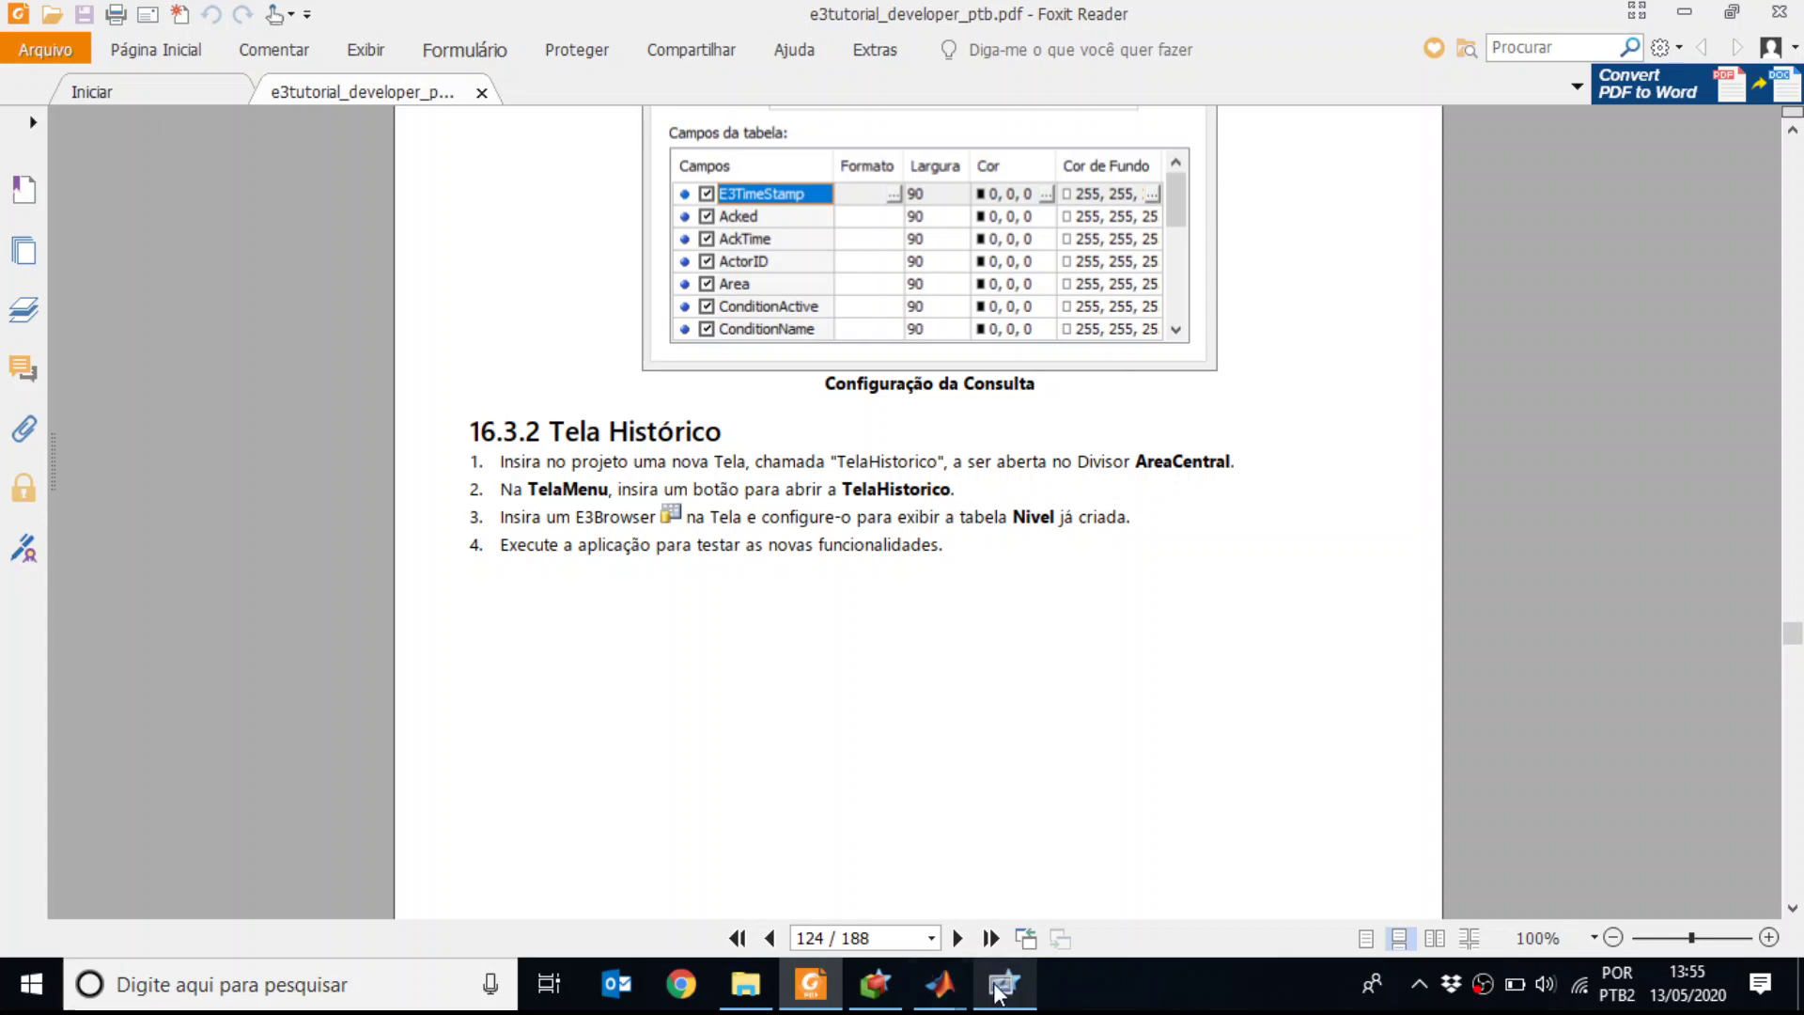
left_click(893, 987)
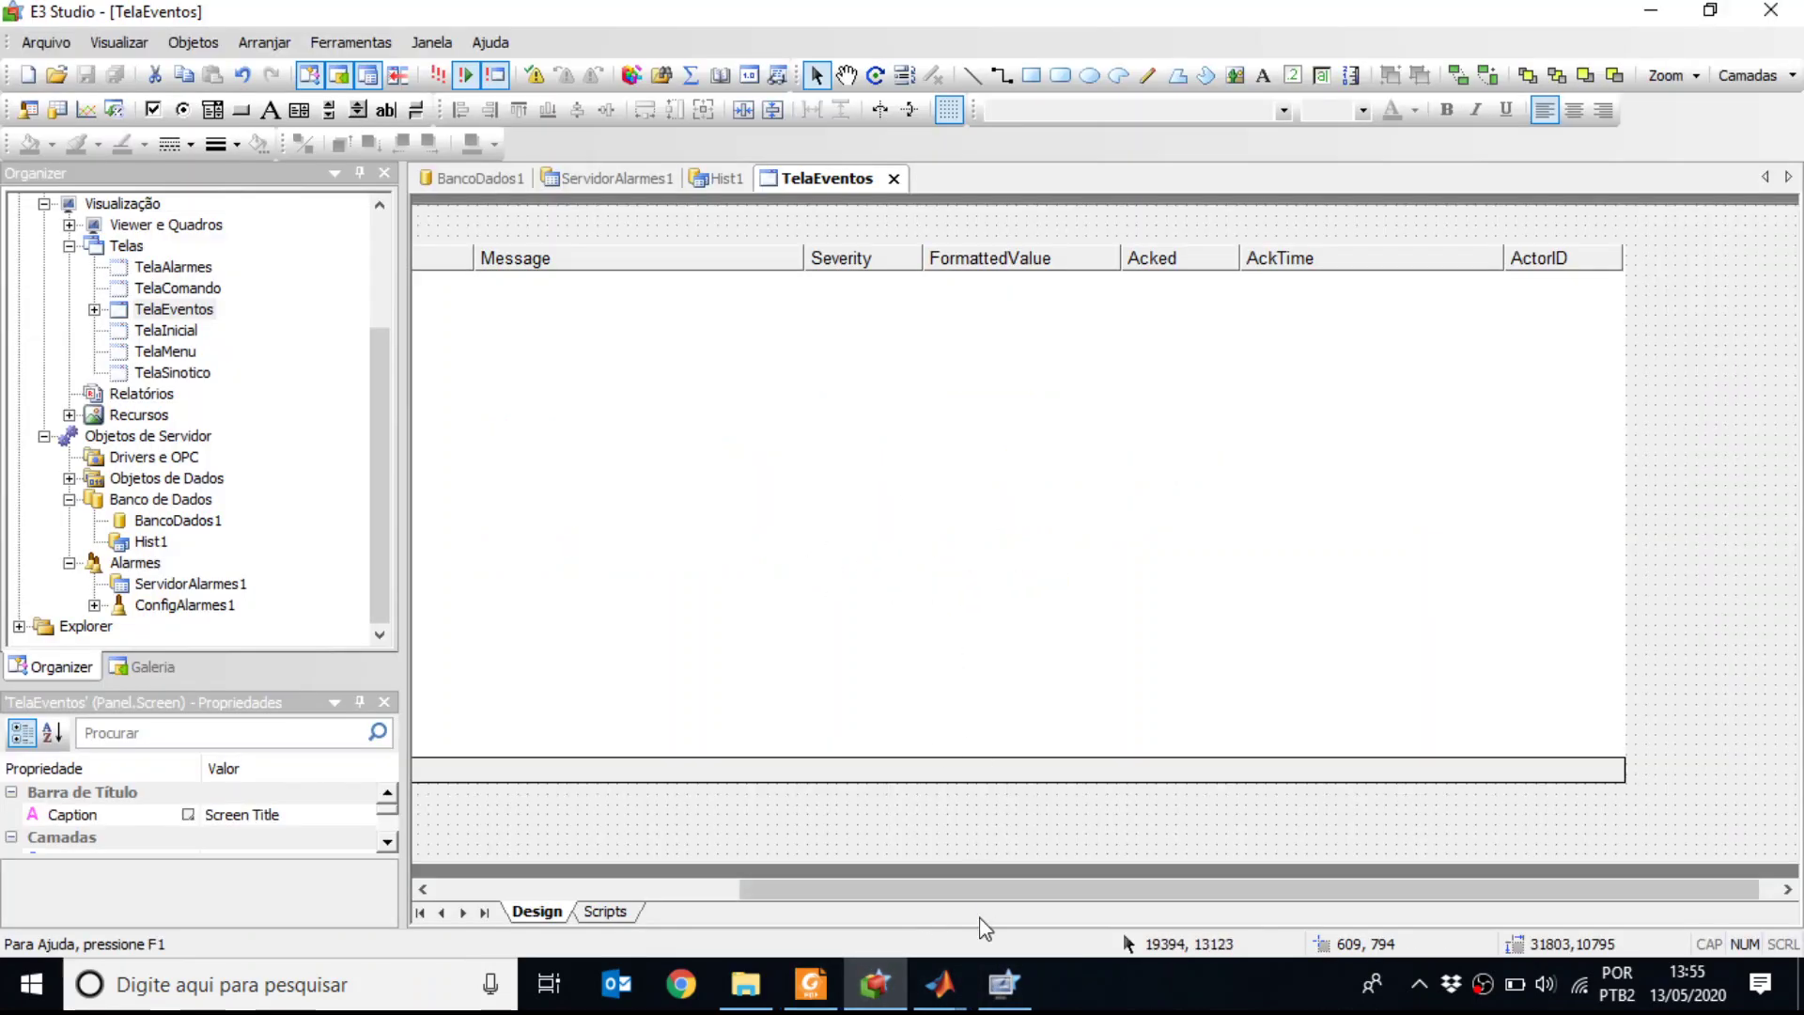
mouse_move(971, 968)
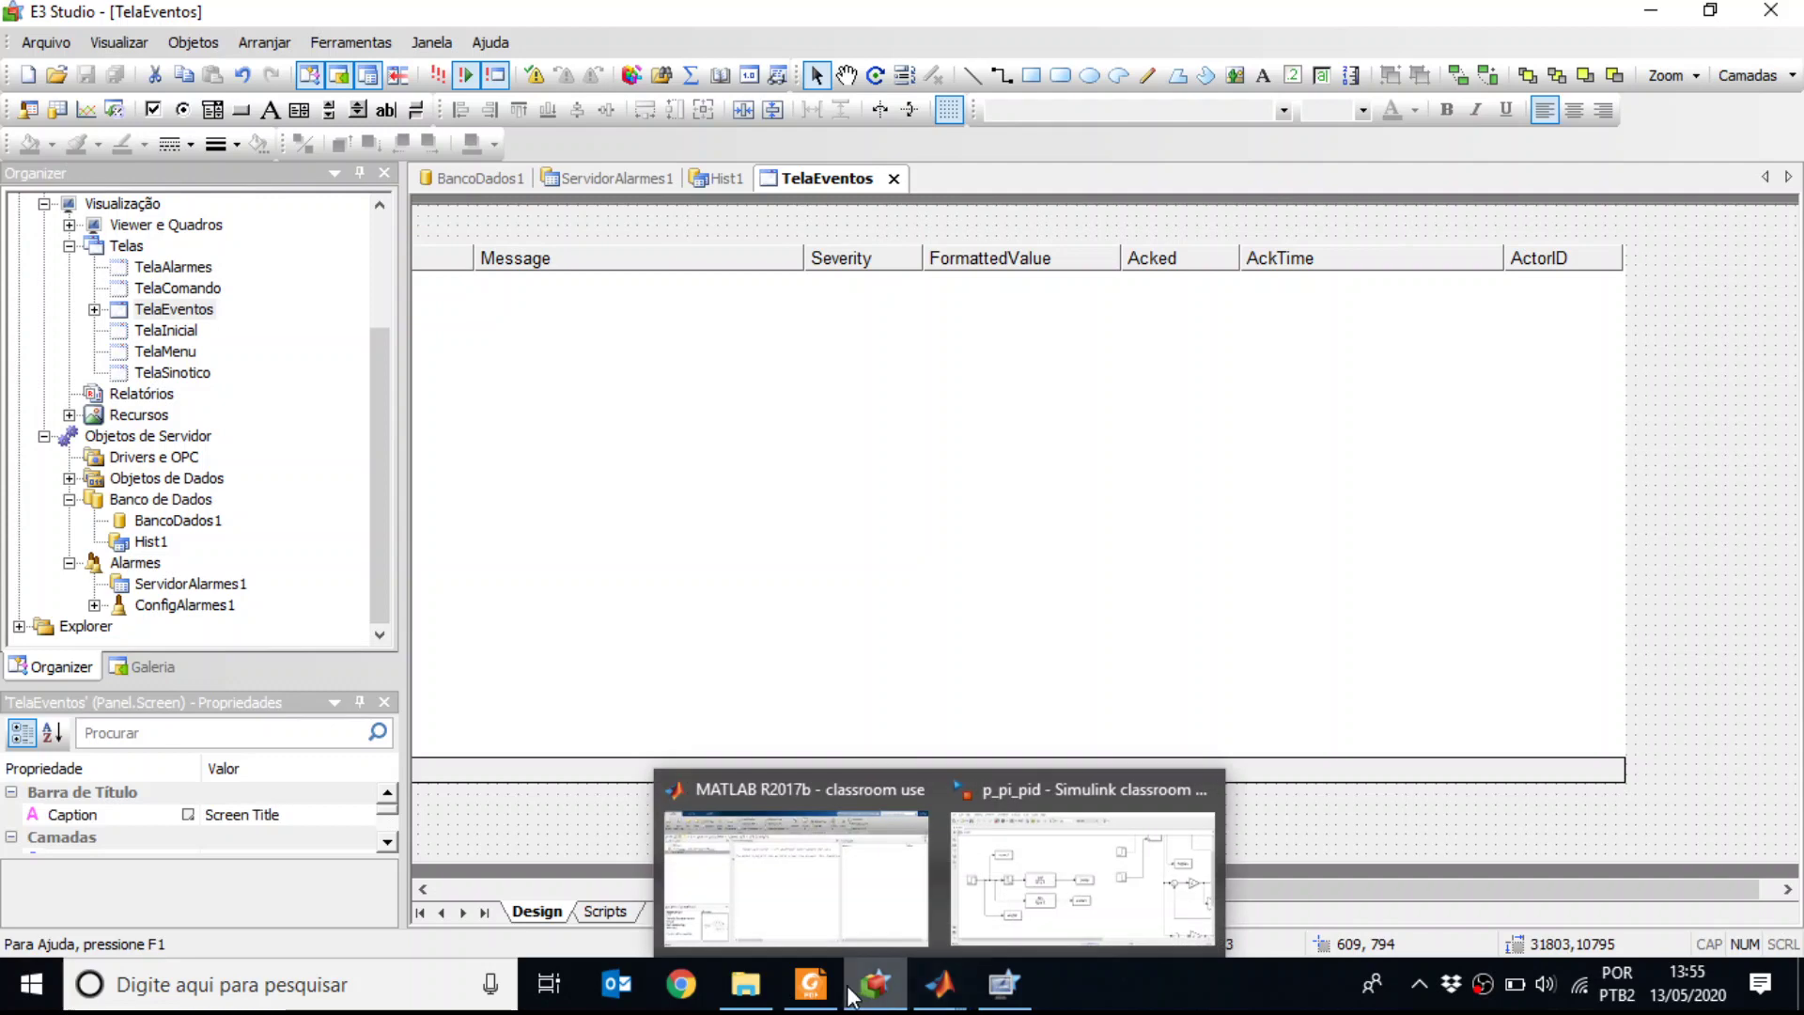
left_click(810, 984)
scroll(849, 697, "down", 4)
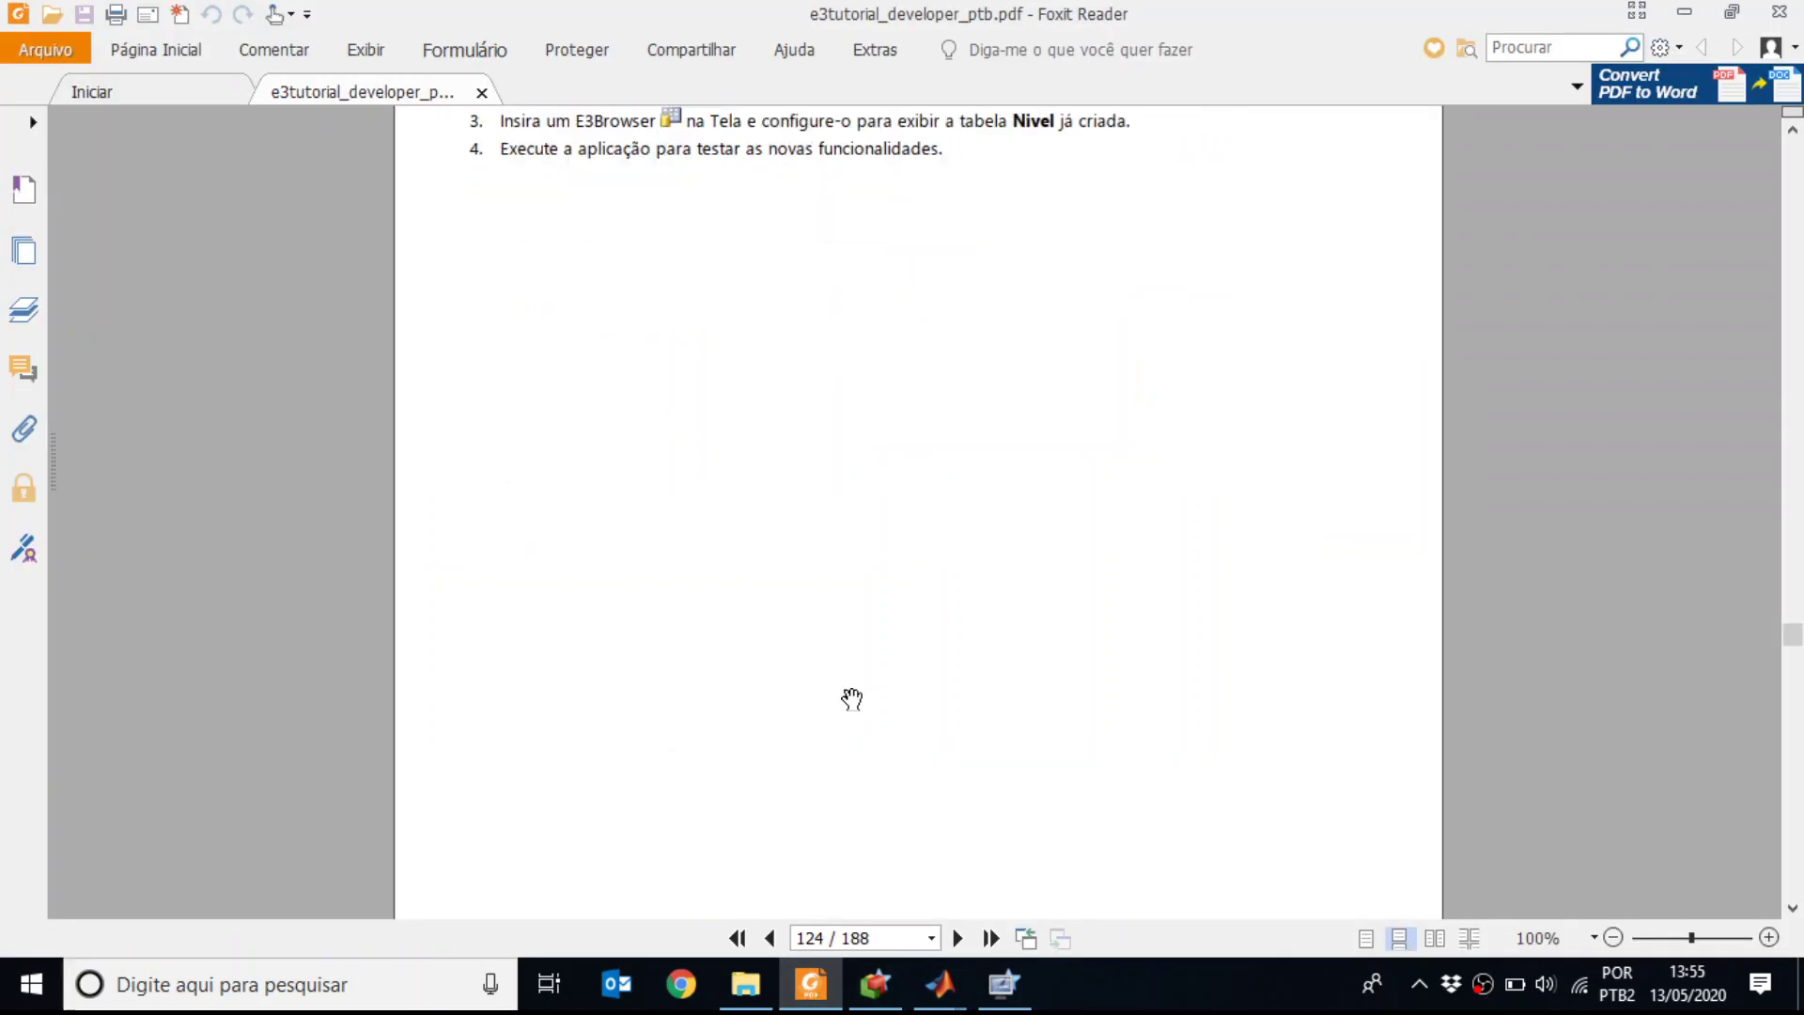
scroll(849, 696, "up", 3)
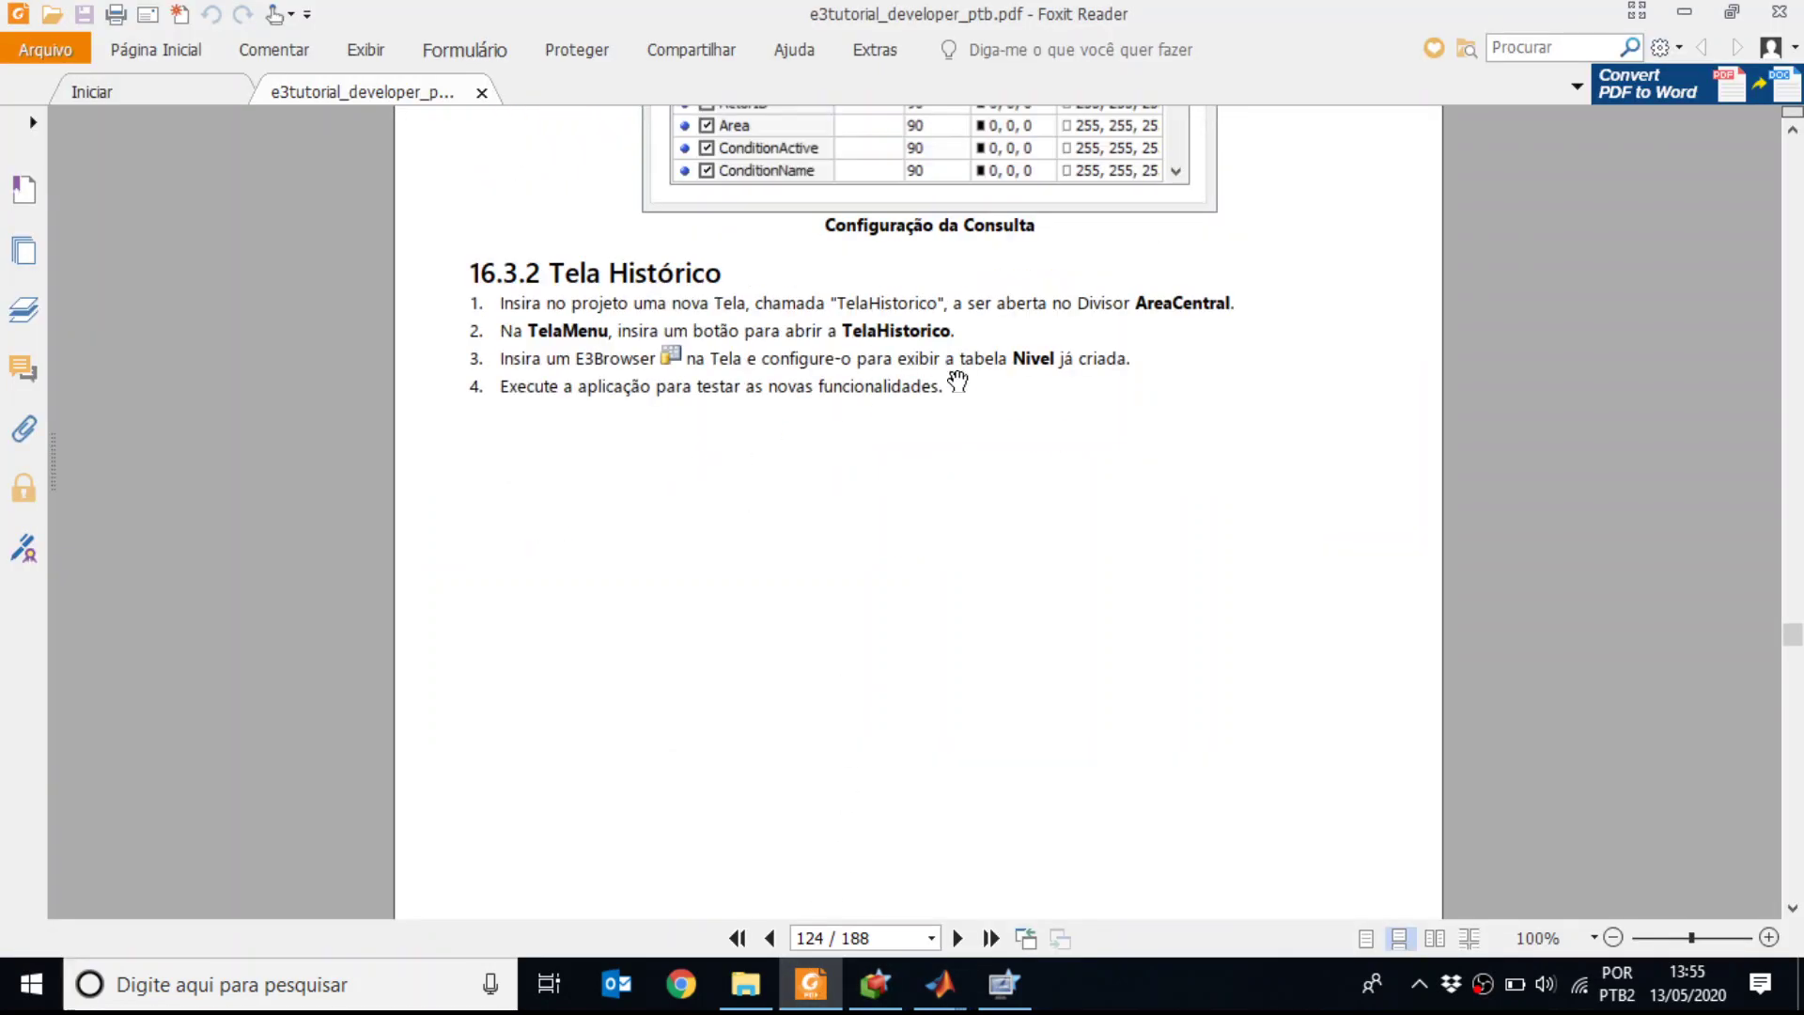
Circle the 16.3.2 Tela Histórico exercise on the page and draw an arrow pointing to it
key("ctrl+2")
mouse_move(1288, 296)
left_mouse_down()
mouse_move(1131, 246)
mouse_move(520, 174)
mouse_move(376, 218)
mouse_move(342, 325)
mouse_move(442, 502)
mouse_move(854, 539)
mouse_move(1233, 489)
mouse_move(1334, 376)
mouse_move(1282, 275)
left_mouse_up()
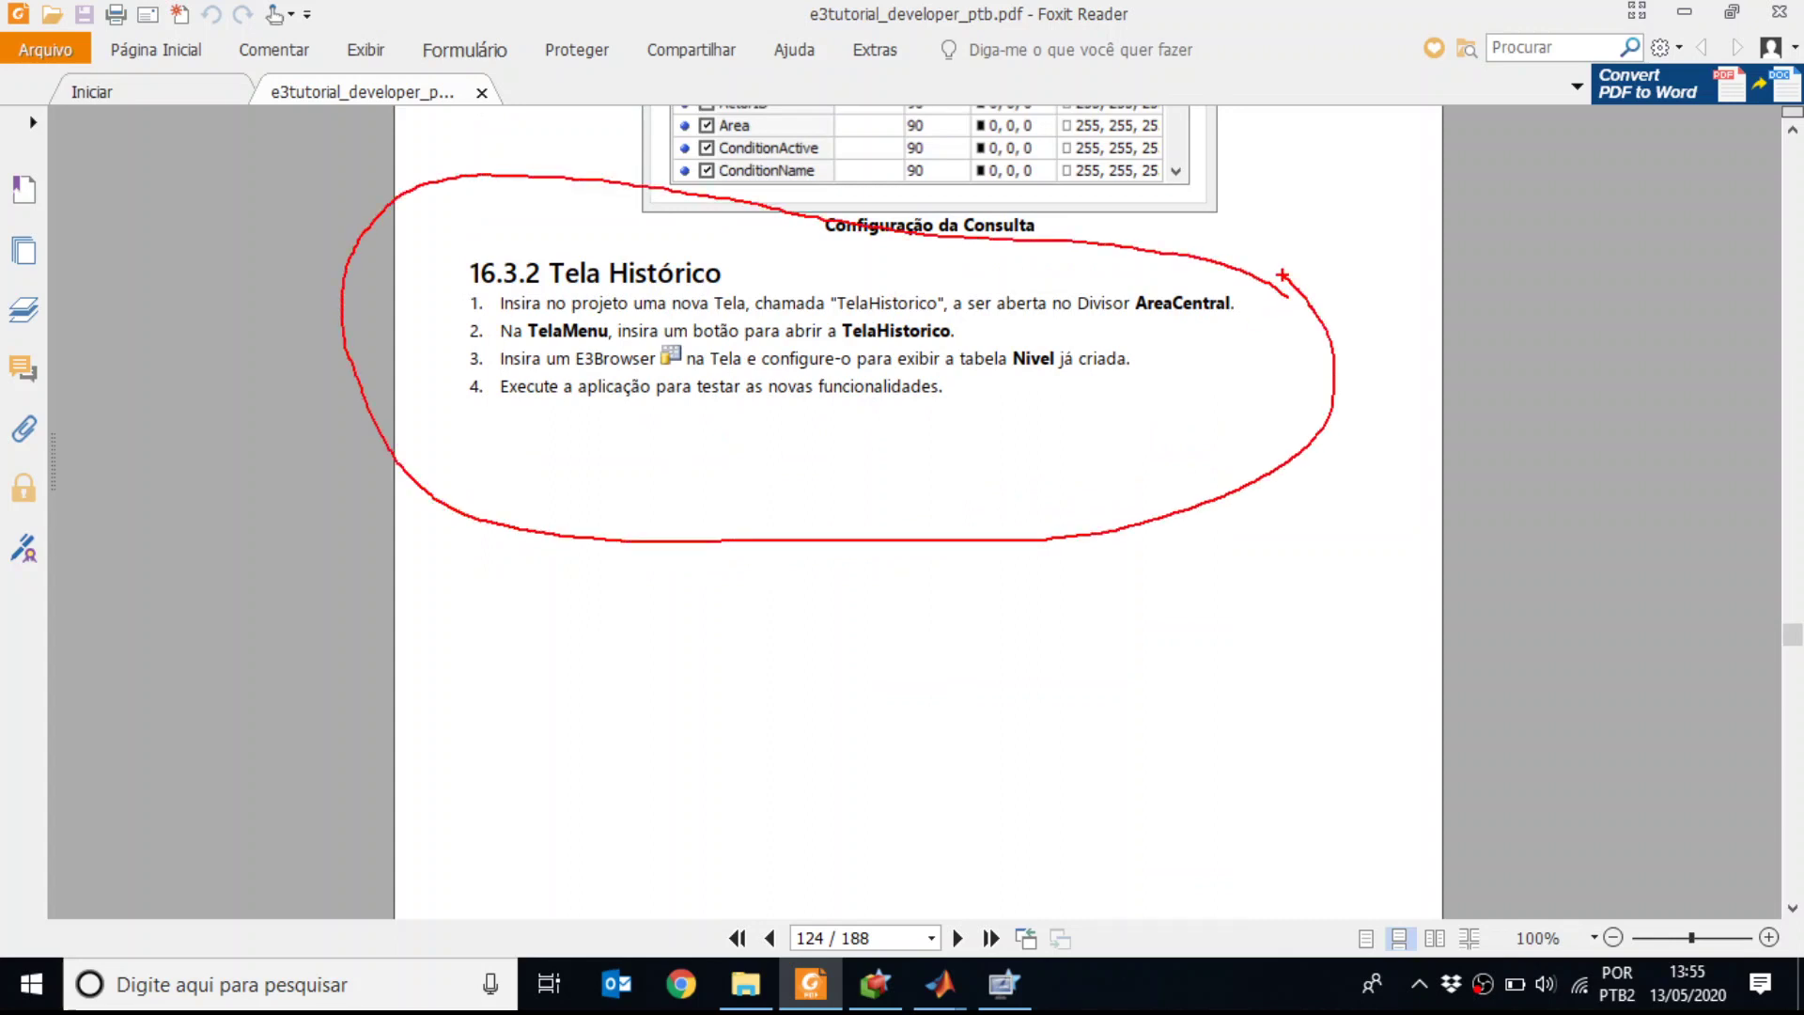
left_click_drag(767, 477, 697, 740)
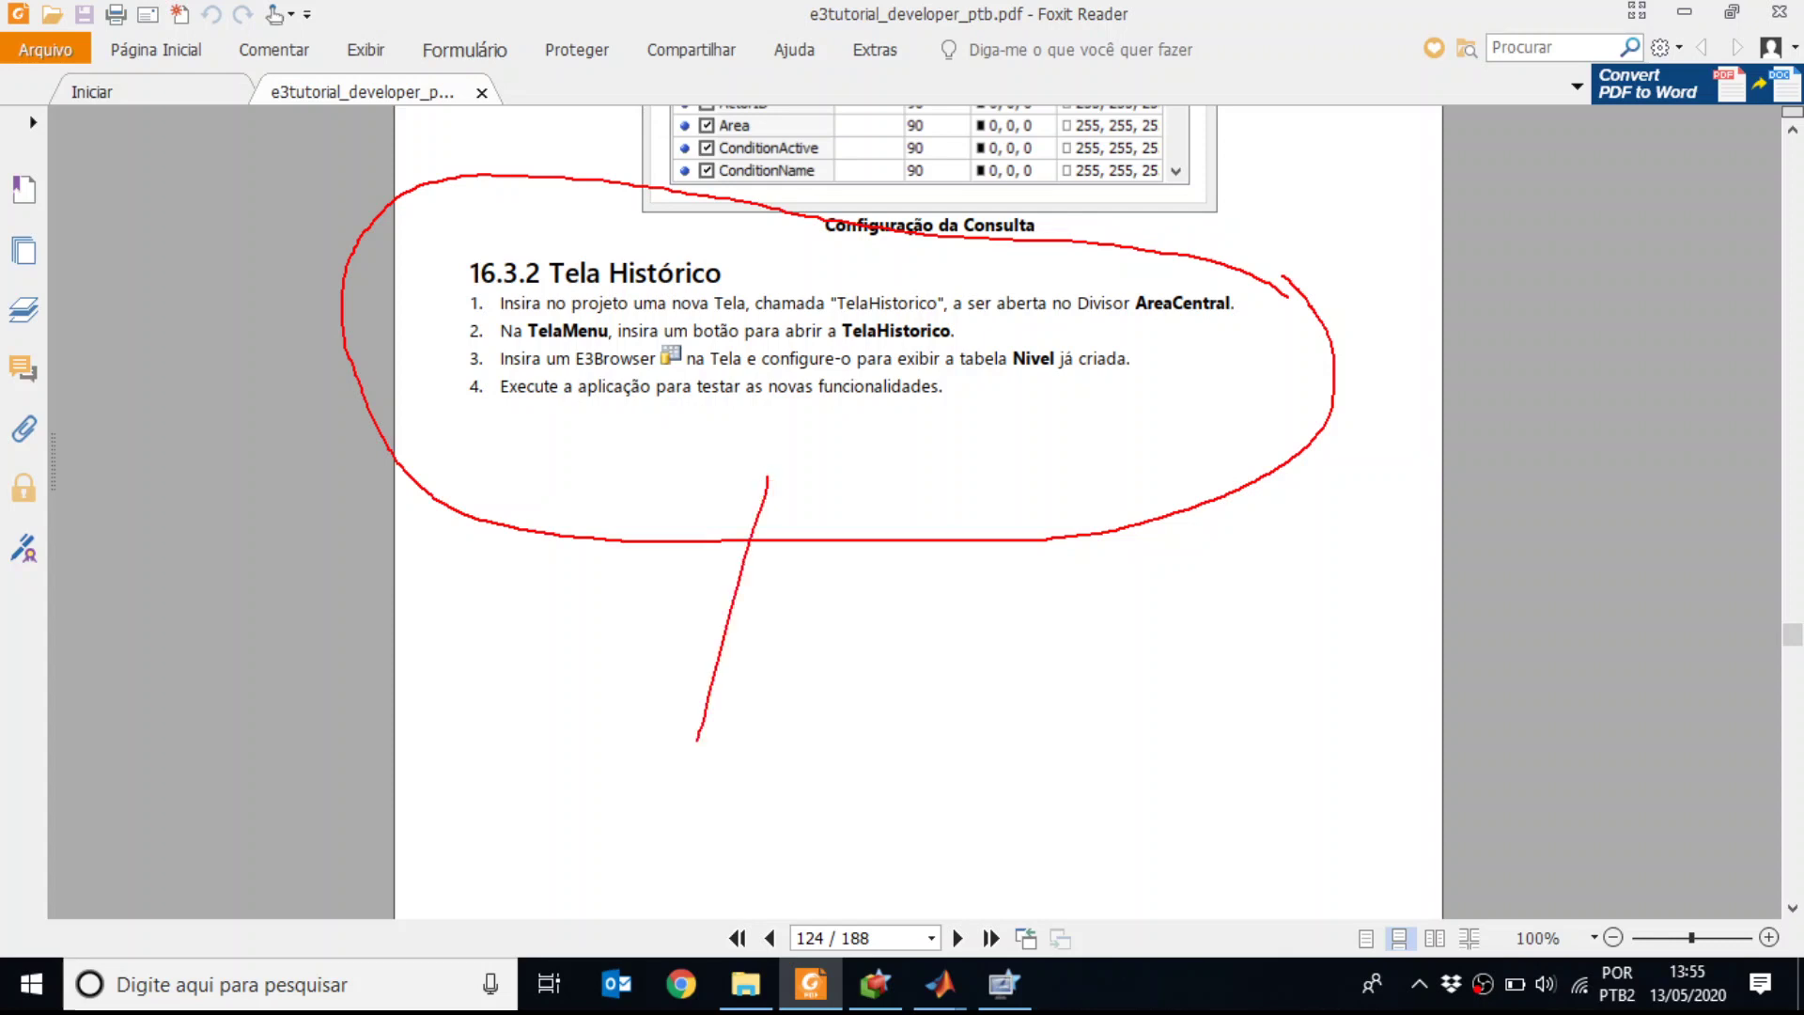
mouse_move(767, 477)
left_mouse_down()
mouse_move(720, 540)
mouse_move(767, 481)
mouse_move(787, 551)
mouse_move(721, 541)
left_mouse_up()
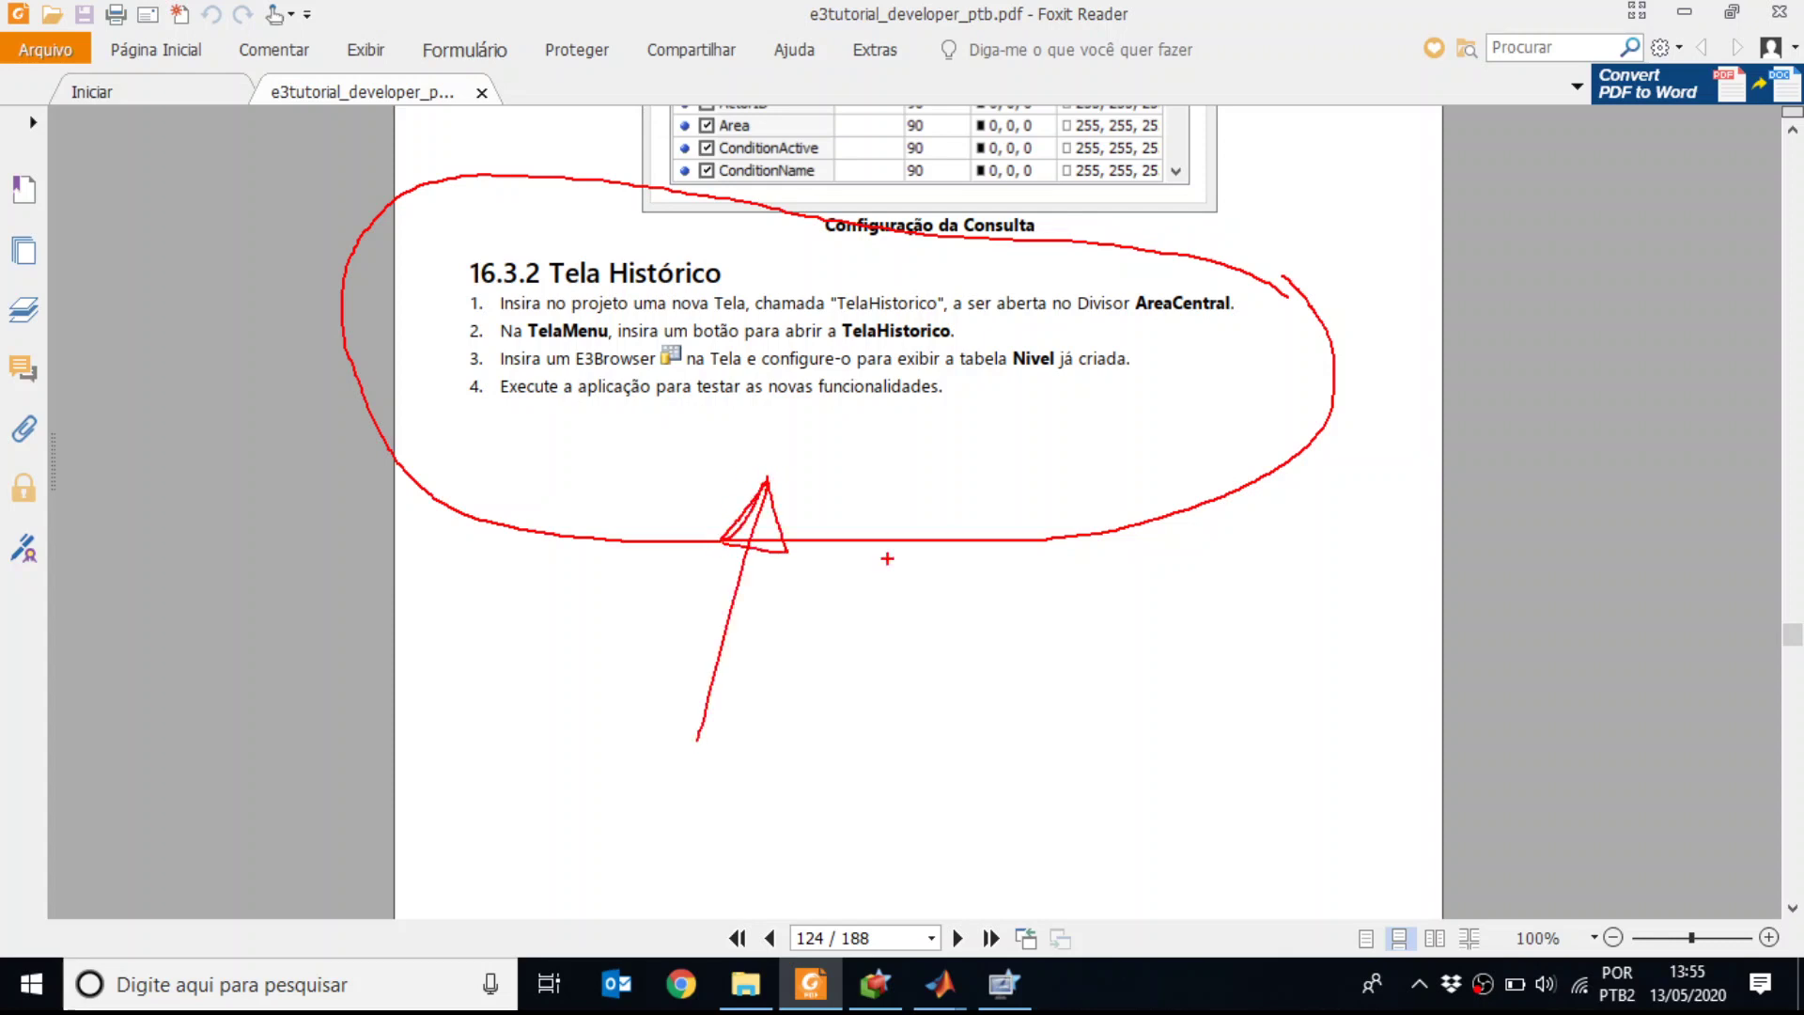